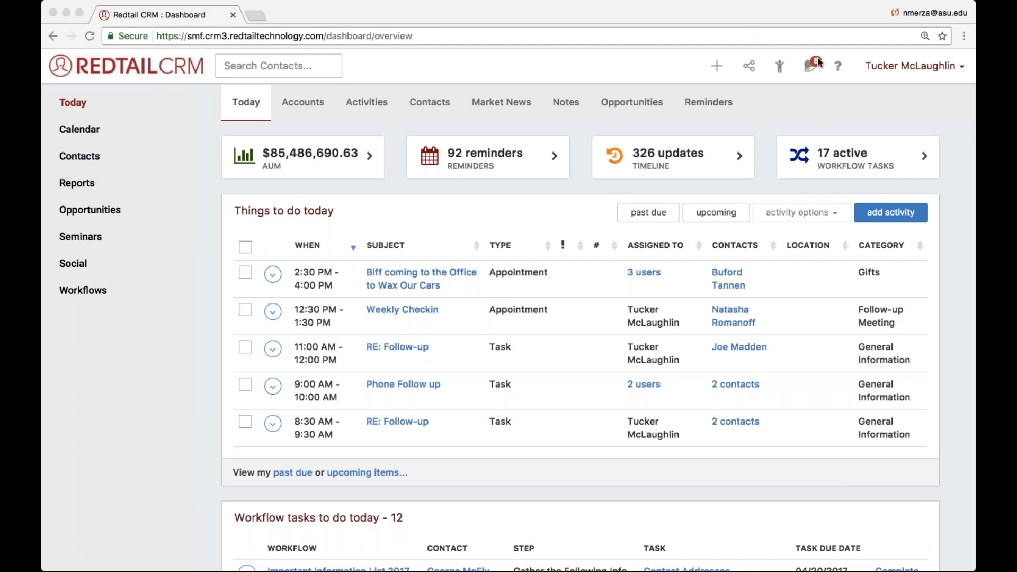
# - Open the 2017 Onboarding Process template from the account's workflow templates
pyautogui.click(875, 75)
pyautogui.click(906, 67)
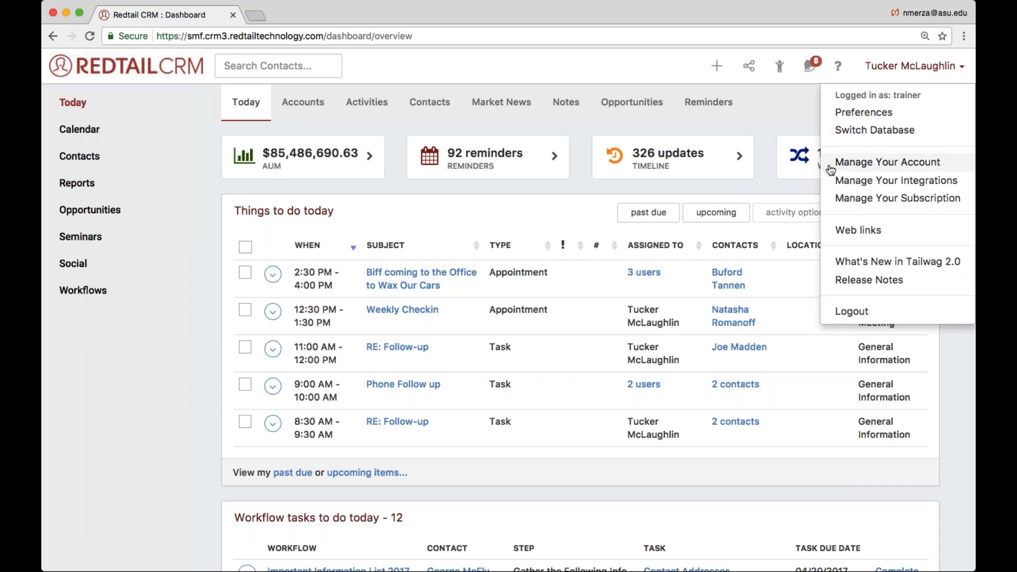
pyautogui.click(939, 167)
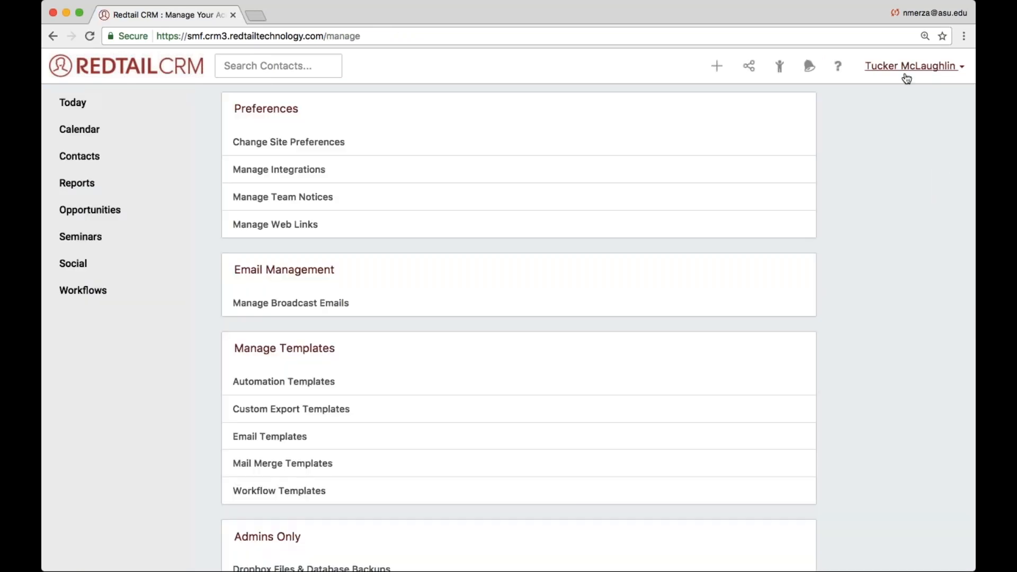
pyautogui.click(906, 74)
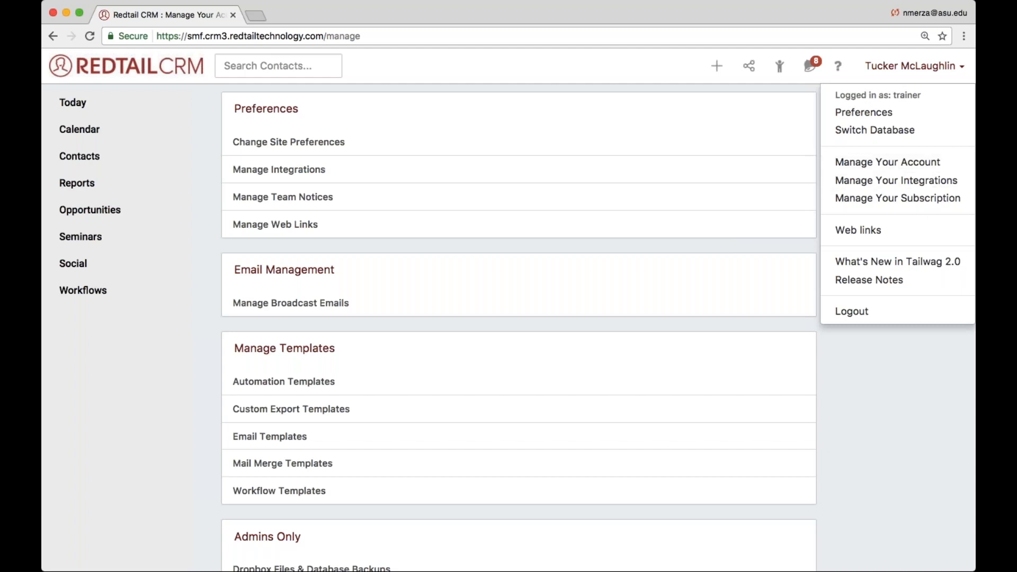
pyautogui.click(220, 358)
pyautogui.moveTo(233, 348); pyautogui.dragTo(341, 349)
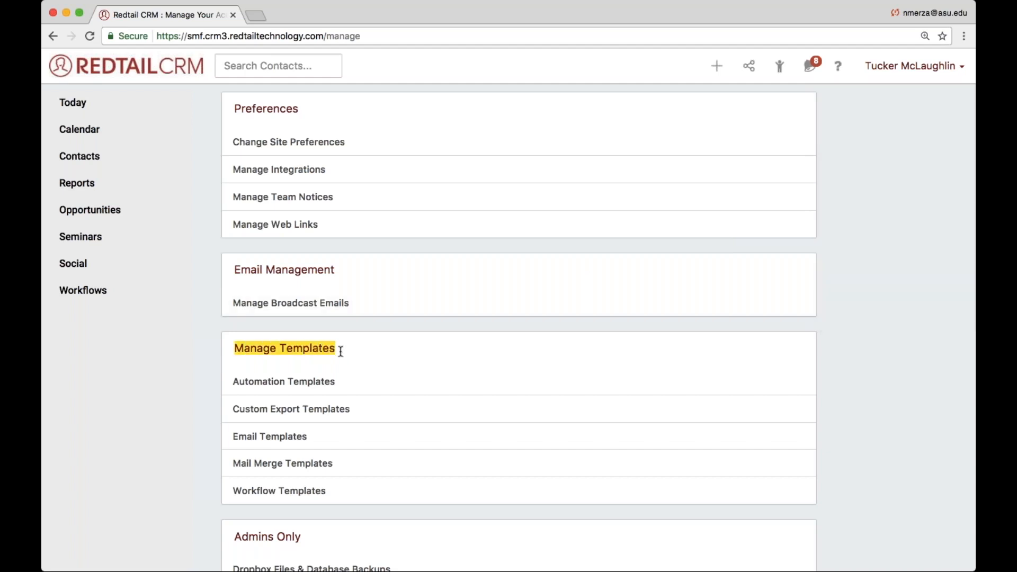
pyautogui.click(281, 491)
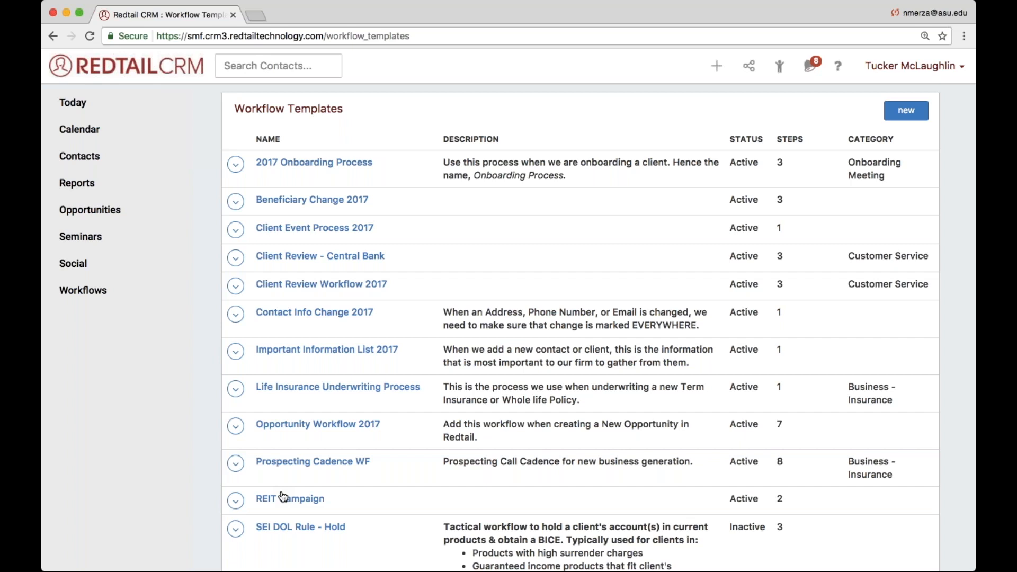
pyautogui.click(298, 167)
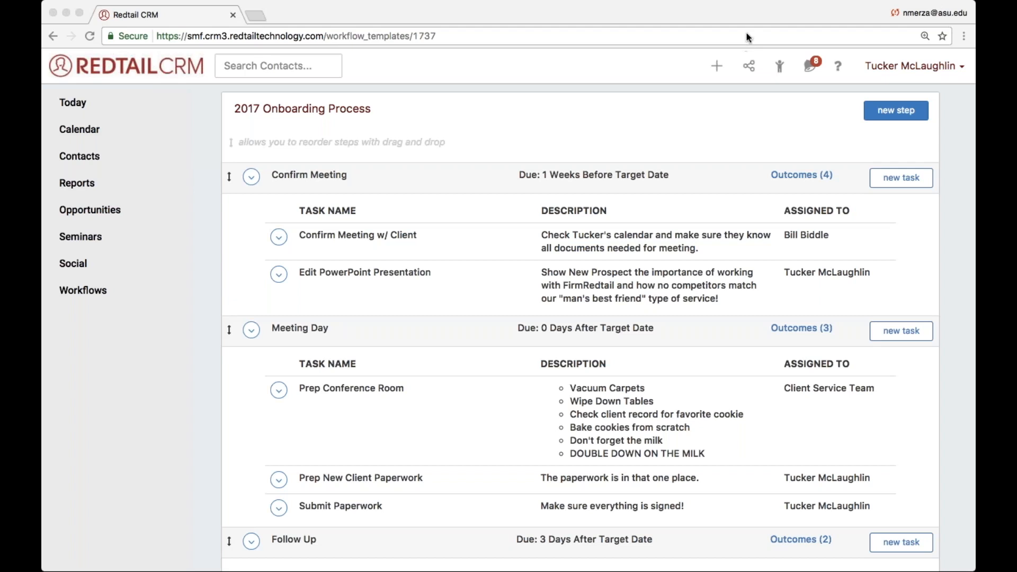
# - Examine who is assigned to each task in the Confirm Meeting and Meeting Day steps of the template
pyautogui.doubleClick(796, 230)
pyautogui.moveTo(796, 231); pyautogui.dragTo(830, 234)
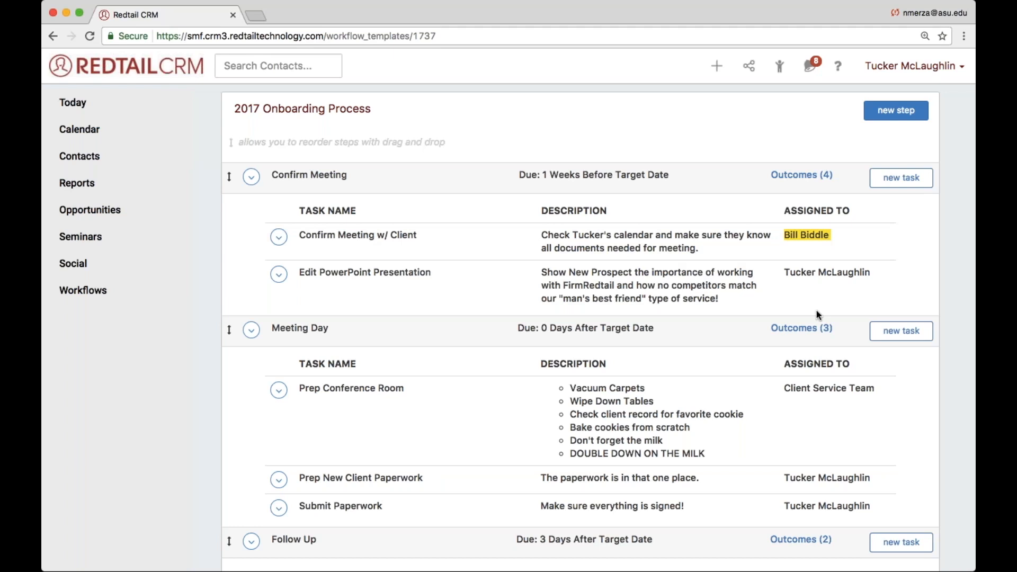
pyautogui.doubleClick(803, 268)
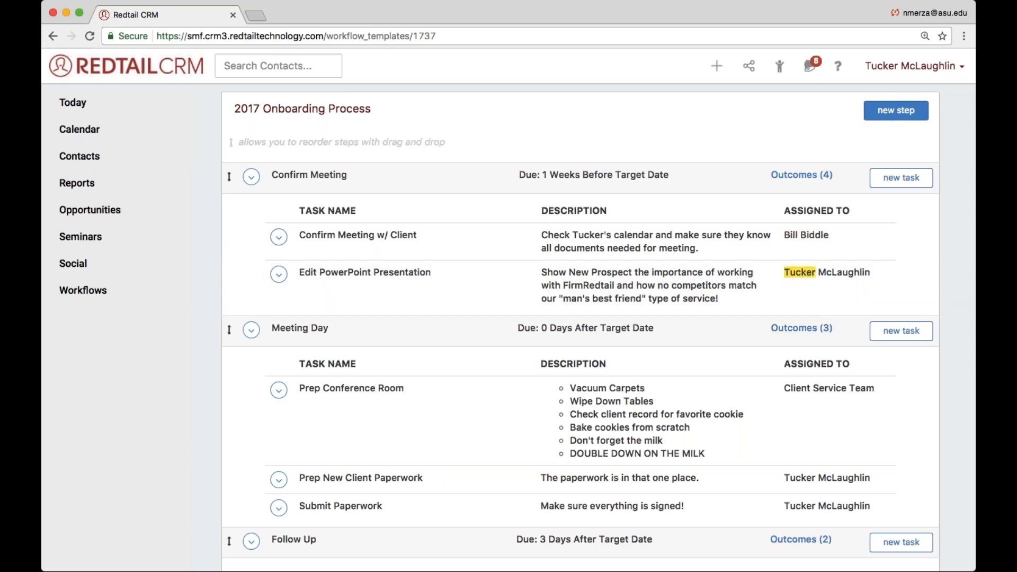
pyautogui.moveTo(870, 388); pyautogui.dragTo(781, 388)
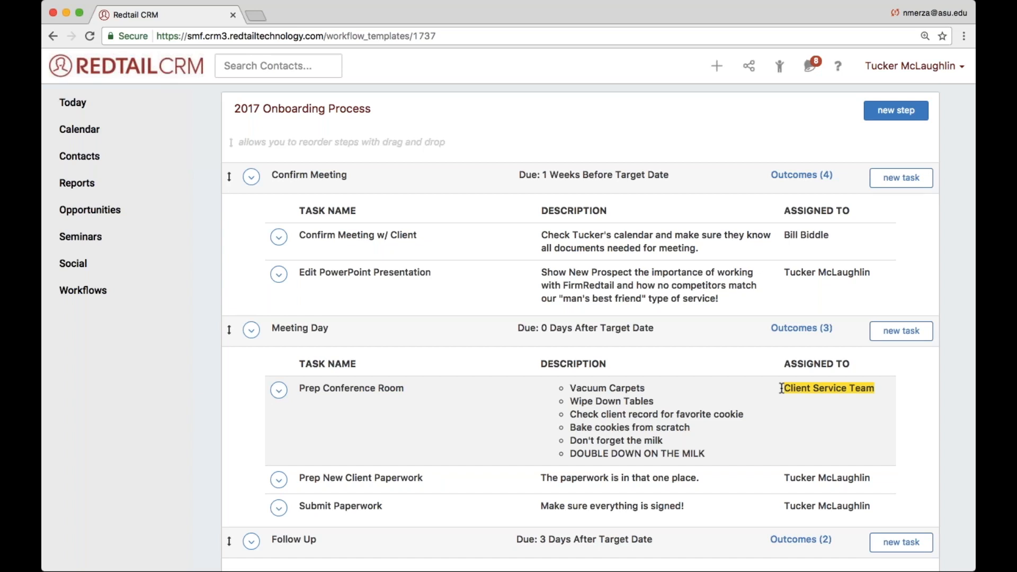
pyautogui.click(822, 292)
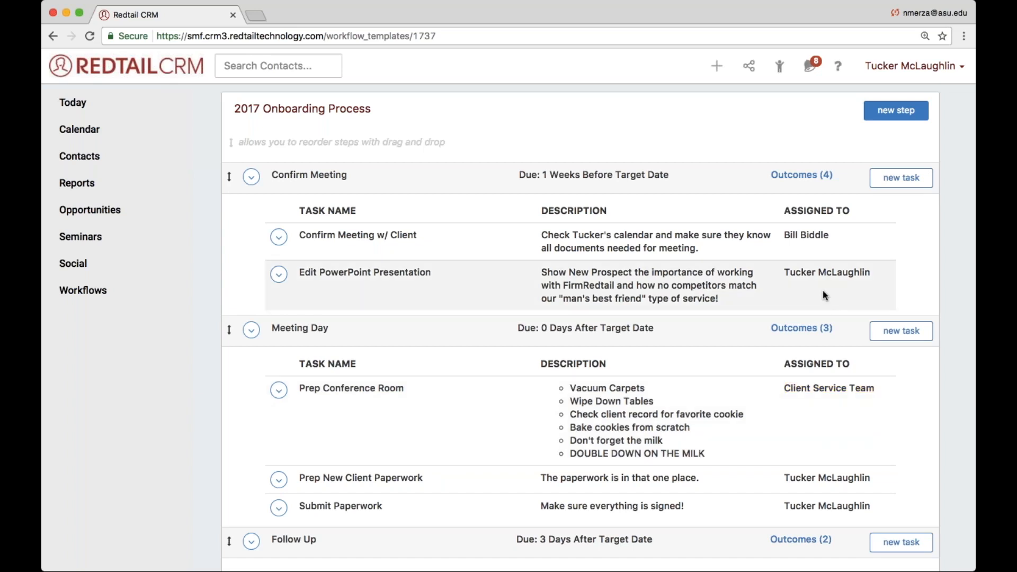
pyautogui.scroll(-2, 823, 294)
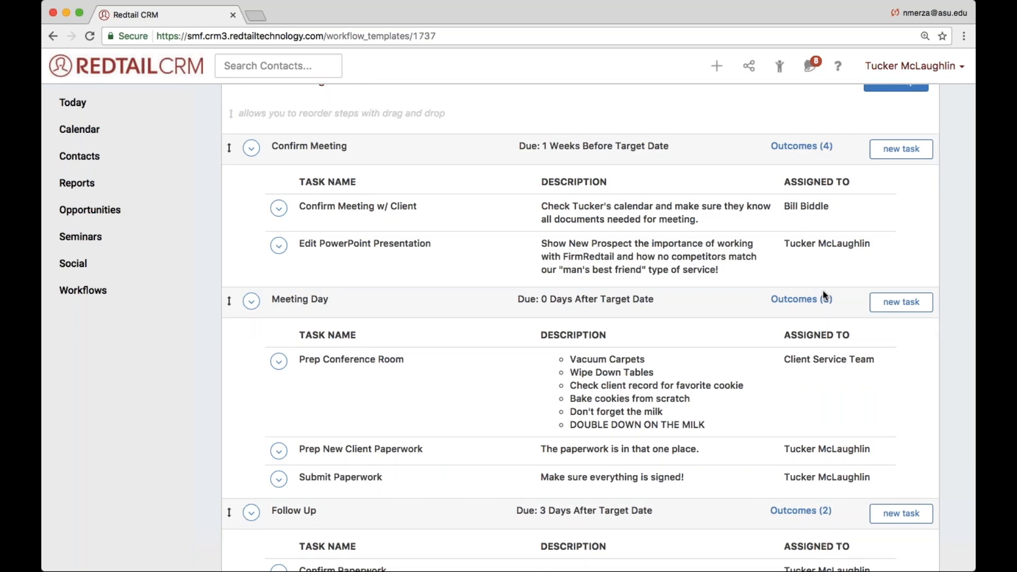
pyautogui.scroll(-3, 824, 294)
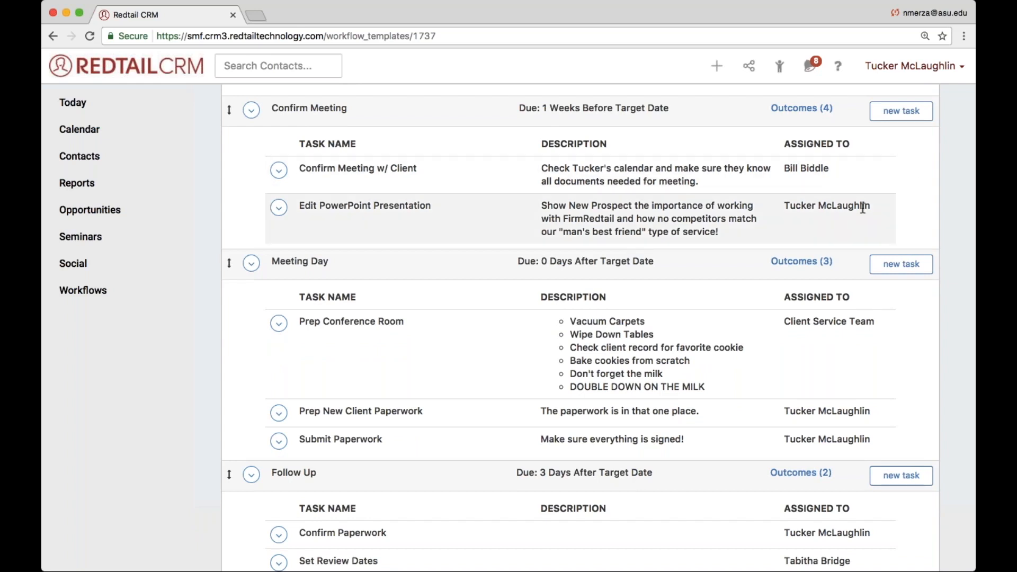
pyautogui.moveTo(874, 209); pyautogui.dragTo(779, 205)
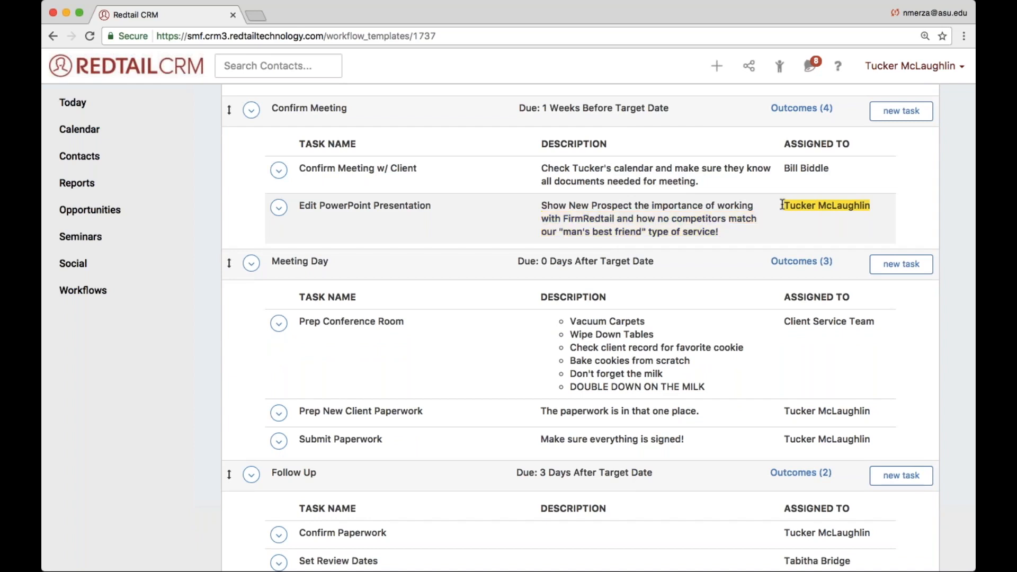
pyautogui.tripleClick(803, 412)
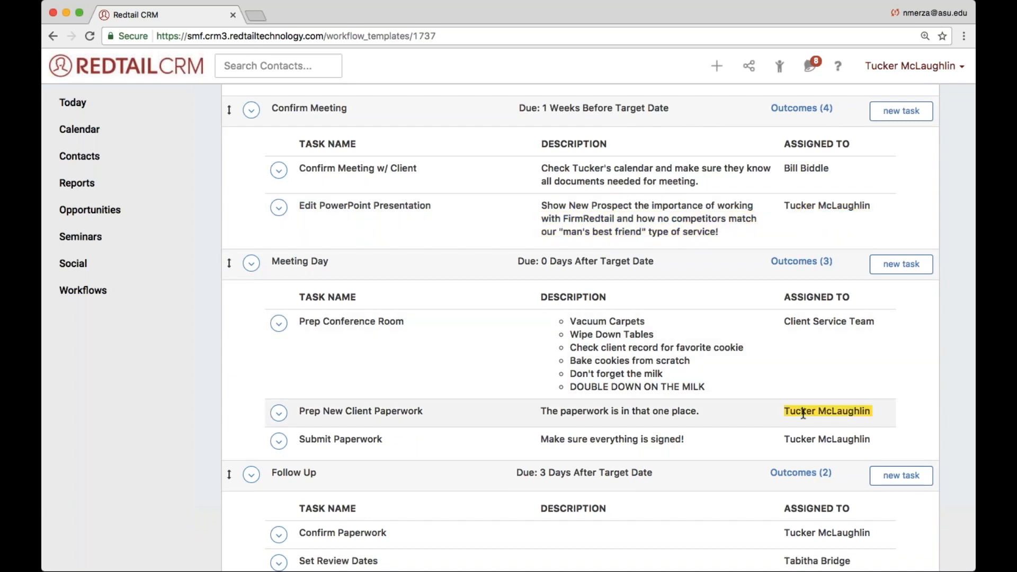
pyautogui.tripleClick(804, 440)
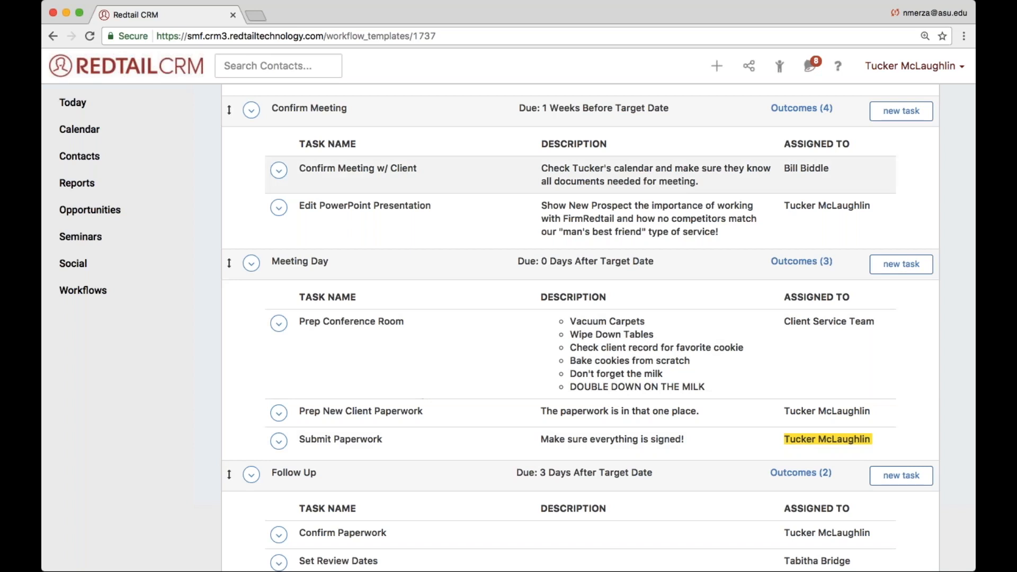
# - Reassign the Edit PowerPoint Presentation task from an individual user to the Advisor role and save the task
pyautogui.click(279, 207)
pyautogui.click(297, 233)
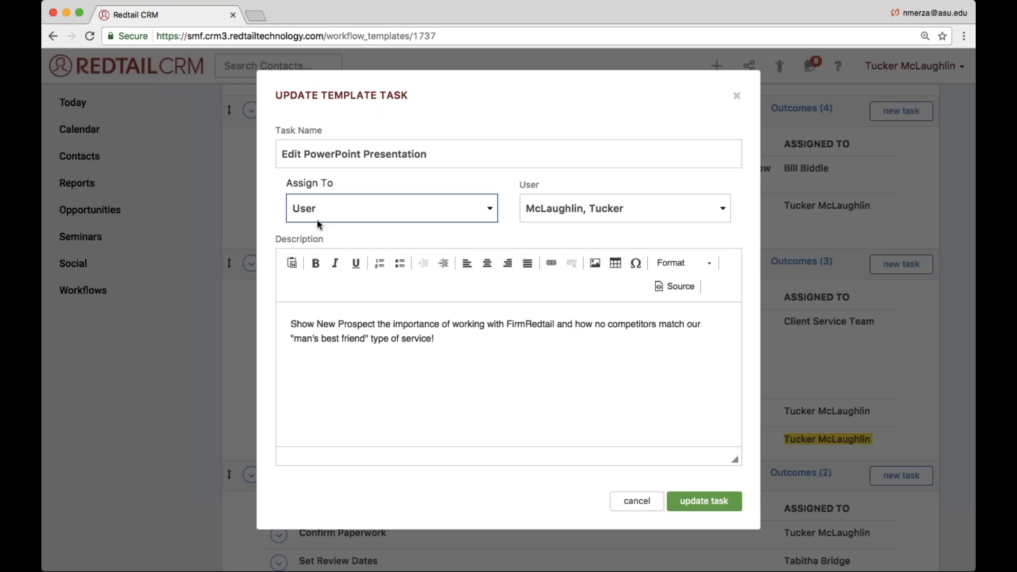
pyautogui.click(316, 231)
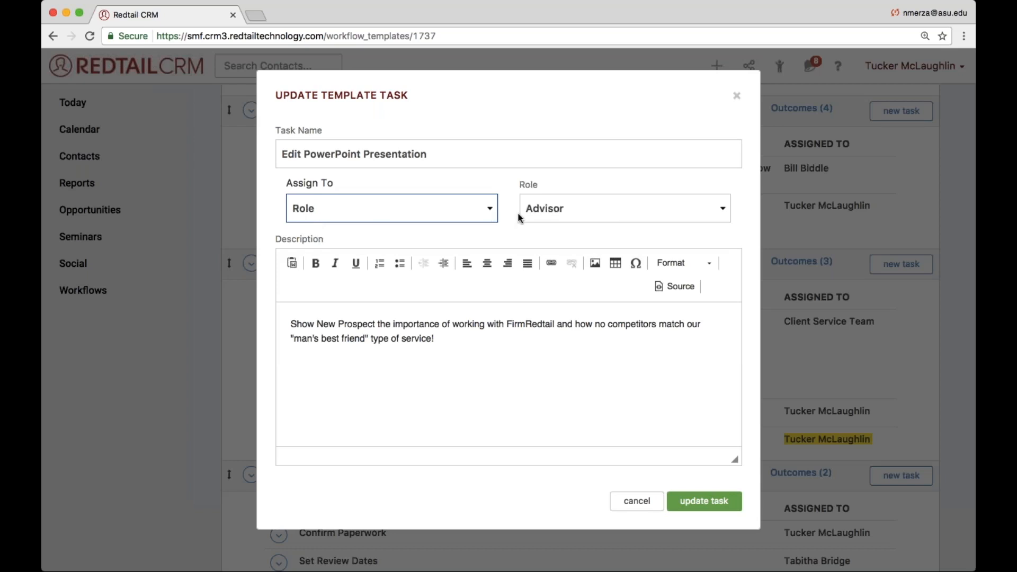
pyautogui.click(704, 501)
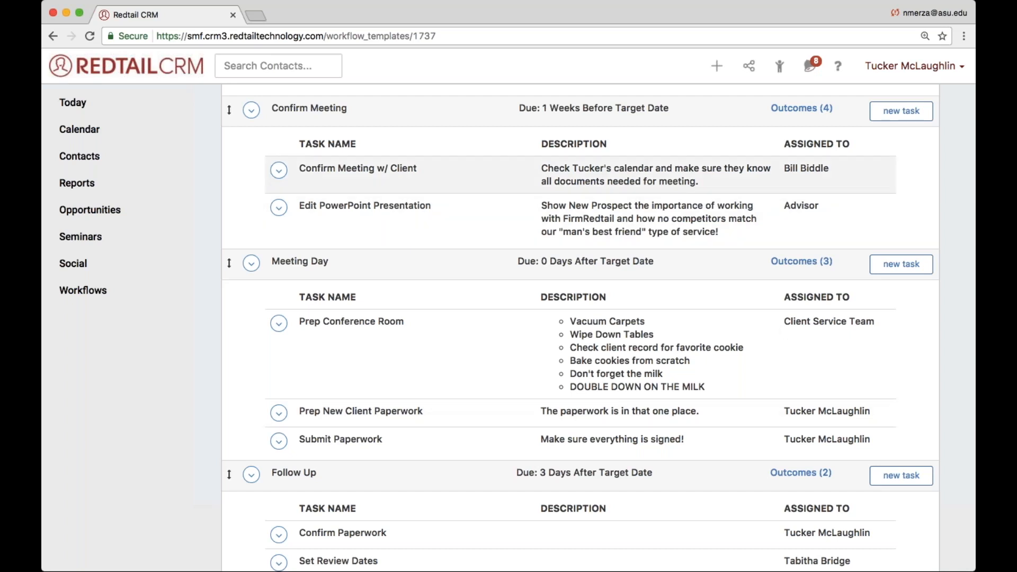
# - Open the recently viewed contact from Wayne Enterprises in a separate browser tab and switch to it
pyautogui.click(784, 73)
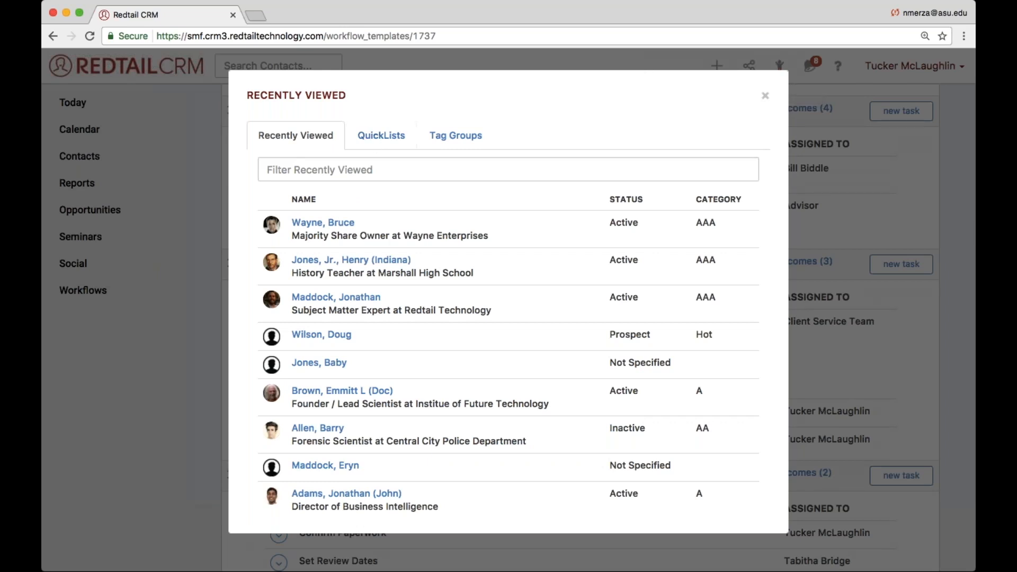
pyautogui.click(314, 225)
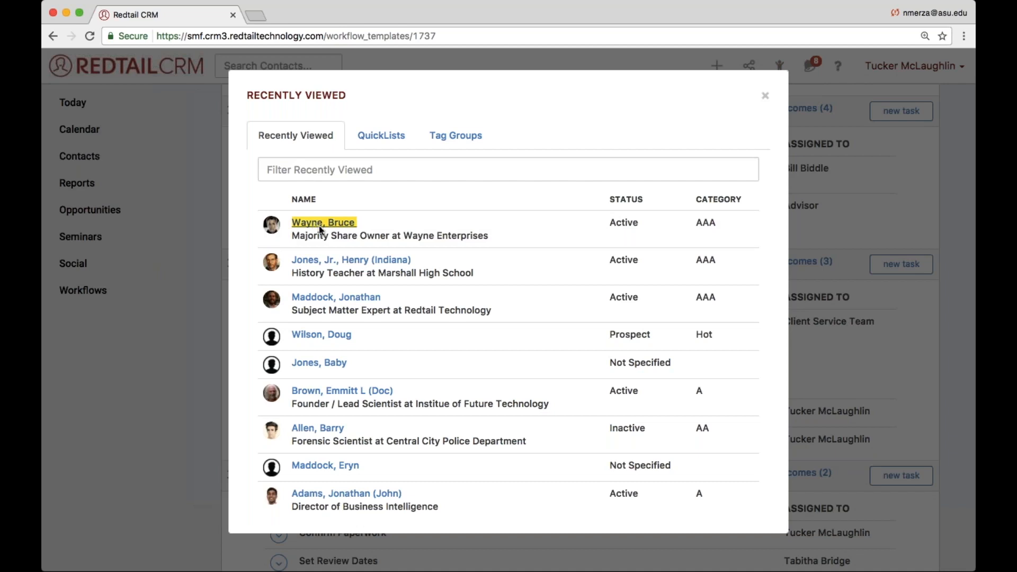
pyautogui.keyDown('super'); pyautogui.click(318, 225); pyautogui.keyUp('super')
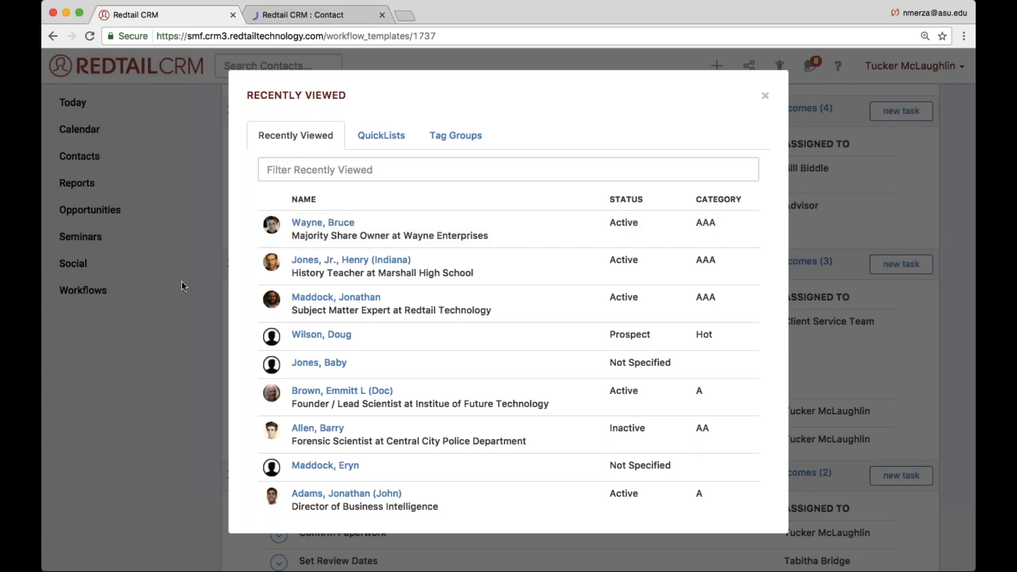
pyautogui.scroll(-1, 218, 290)
pyautogui.click(218, 290)
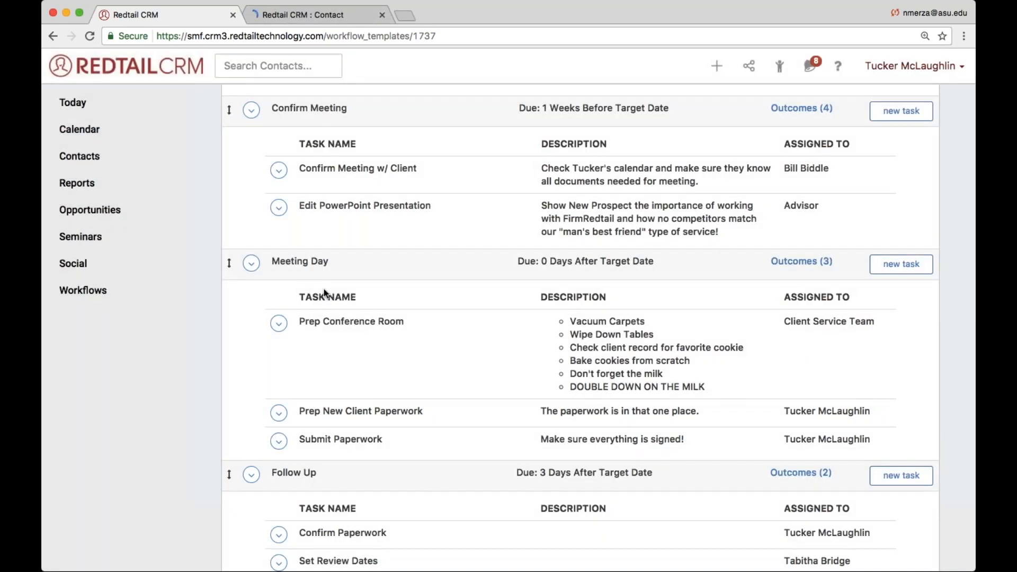
pyautogui.scroll(3, 325, 293)
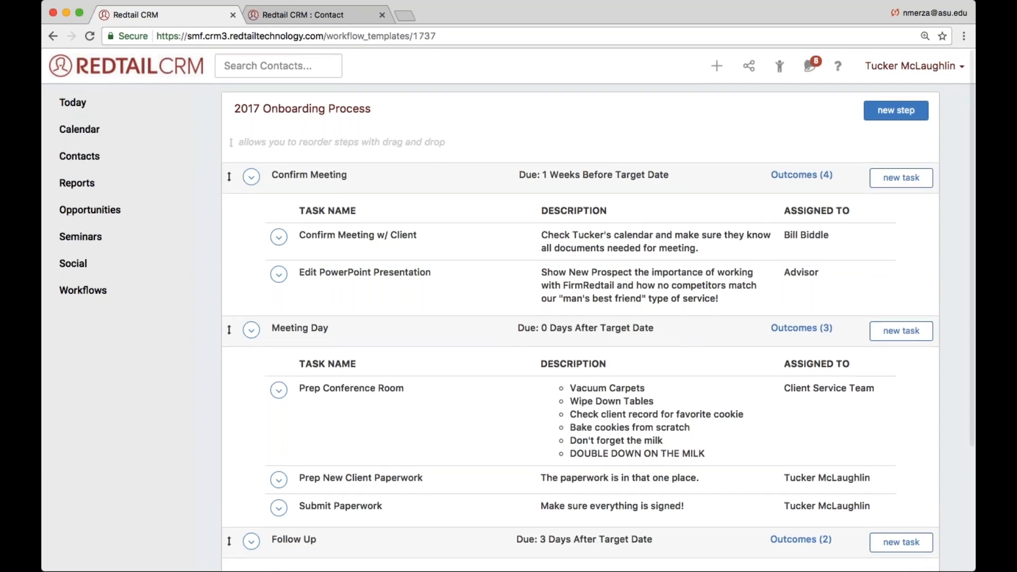
pyautogui.click(345, 16)
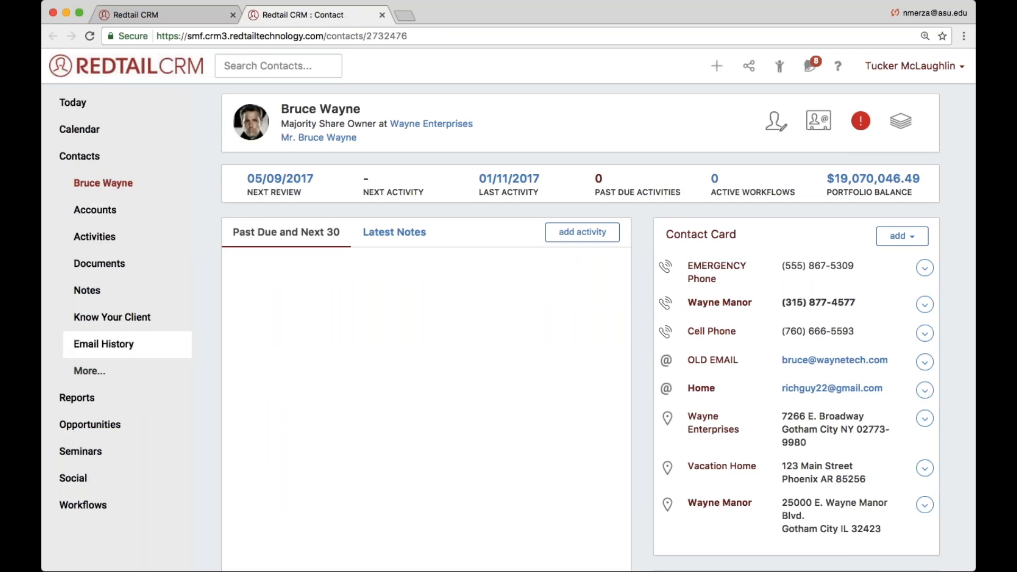
# - Open the contact's Permissions/Roles page and look at its Contact Roles section
pyautogui.click(85, 371)
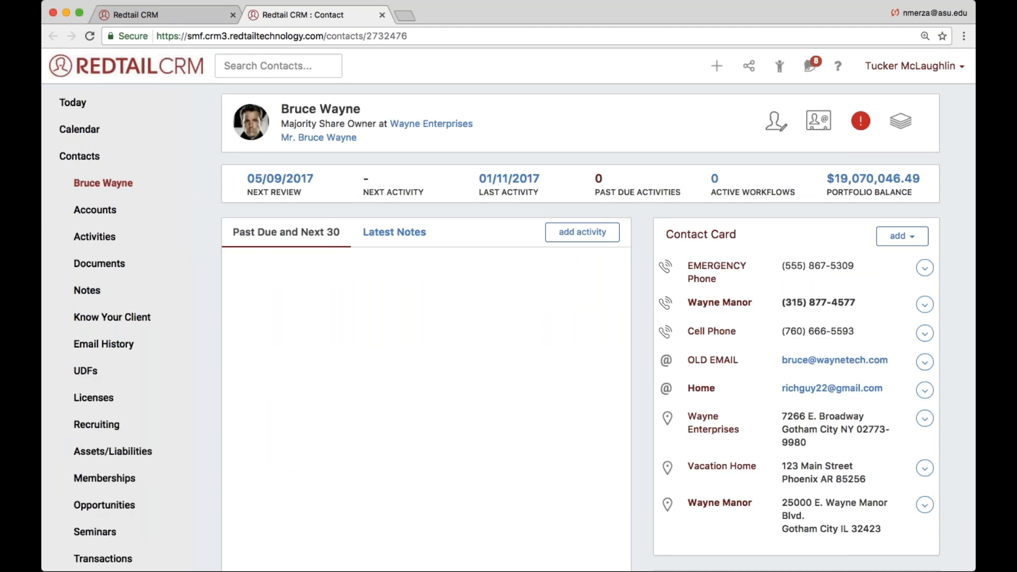
pyautogui.scroll(-5, 82, 374)
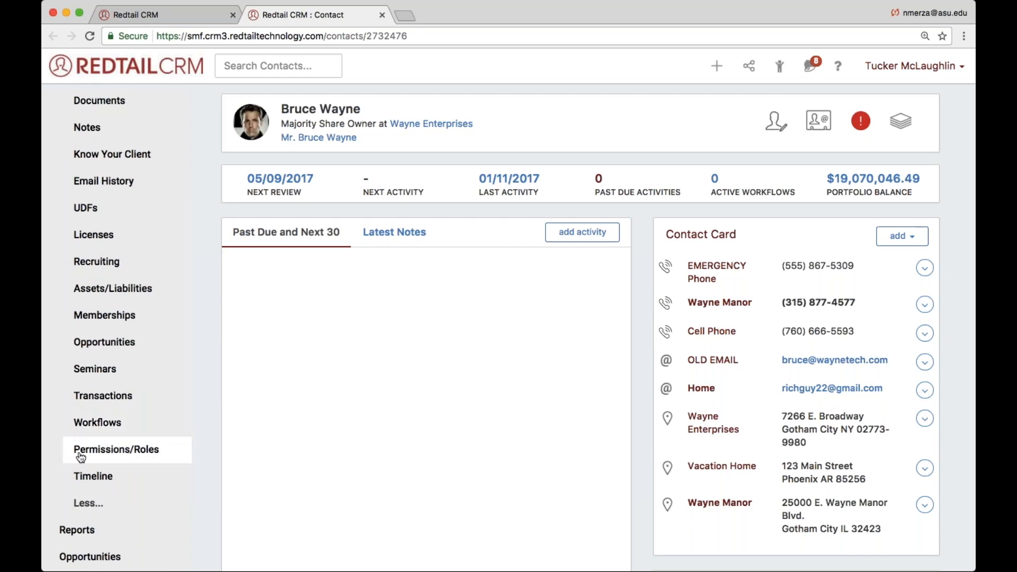
pyautogui.click(146, 456)
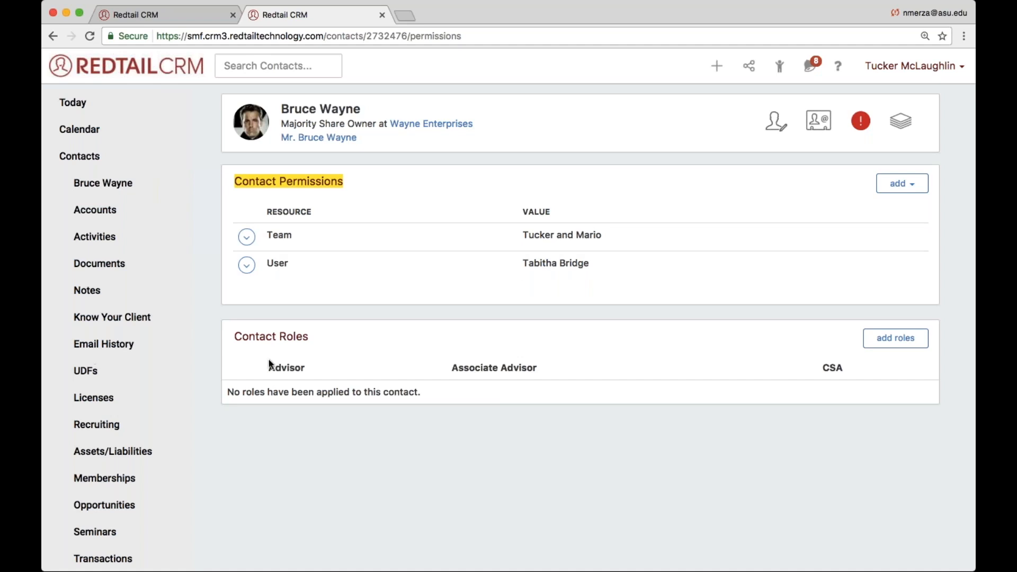
pyautogui.doubleClick(263, 332)
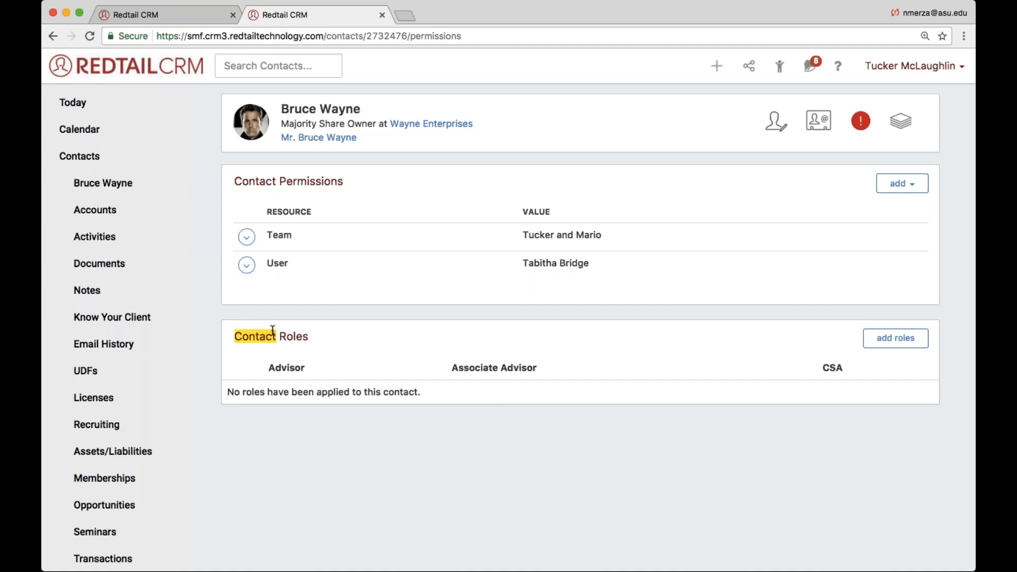
pyautogui.click(272, 331)
pyautogui.moveTo(308, 336); pyautogui.dragTo(233, 334)
# - Open the form for adding roles to the contact and look over its Advisor, Associate Advisor and CSA fields
pyautogui.click(899, 343)
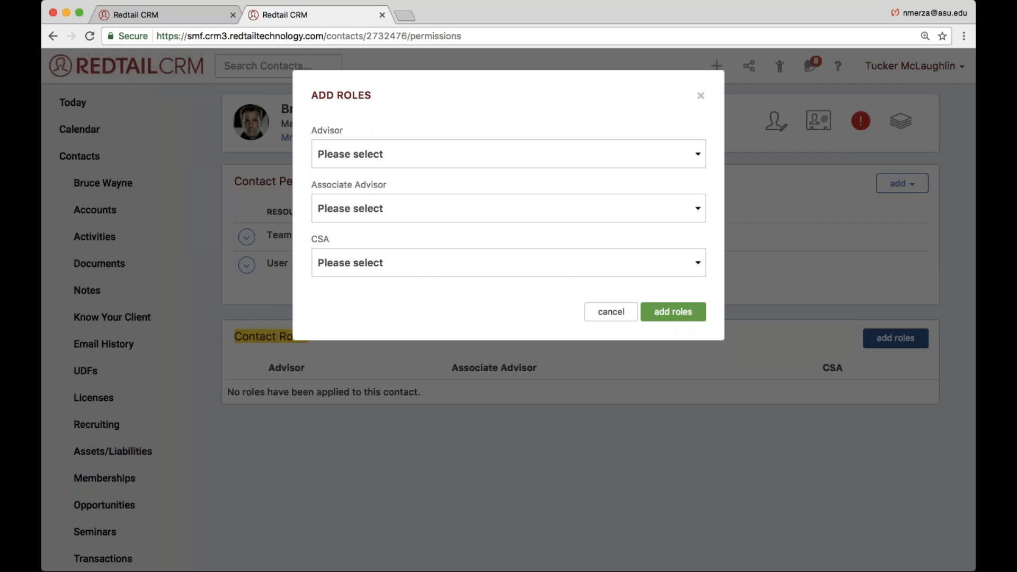
pyautogui.click(963, 31)
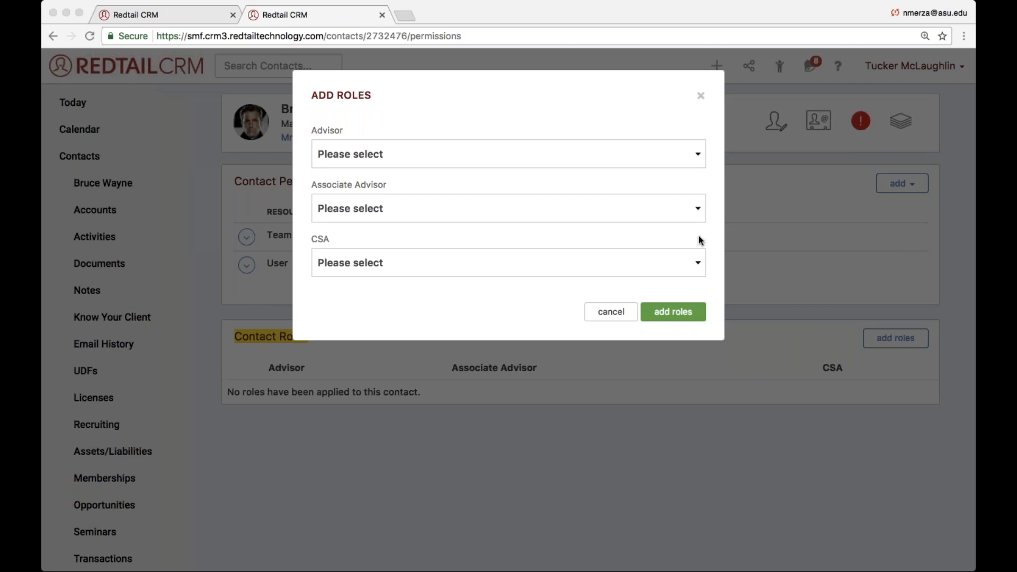
pyautogui.click(504, 131)
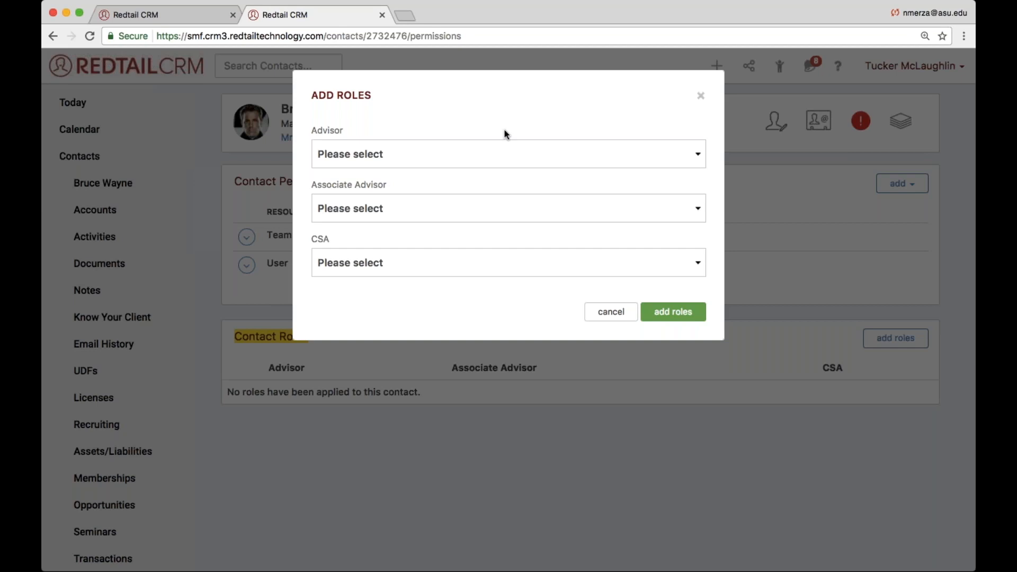
pyautogui.tripleClick(327, 185)
pyautogui.click(364, 186)
pyautogui.tripleClick(364, 184)
pyautogui.doubleClick(340, 188)
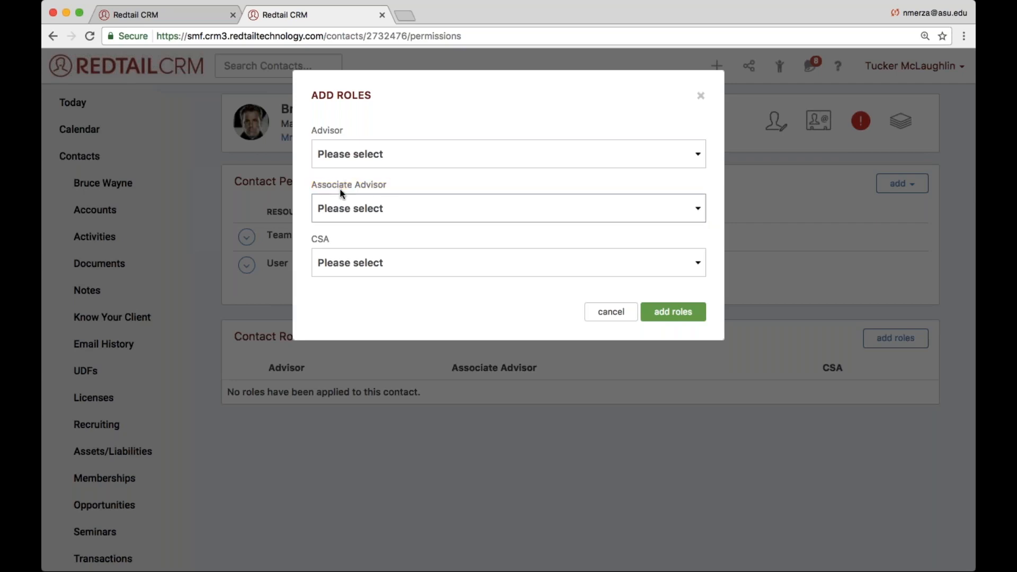
pyautogui.tripleClick(352, 189)
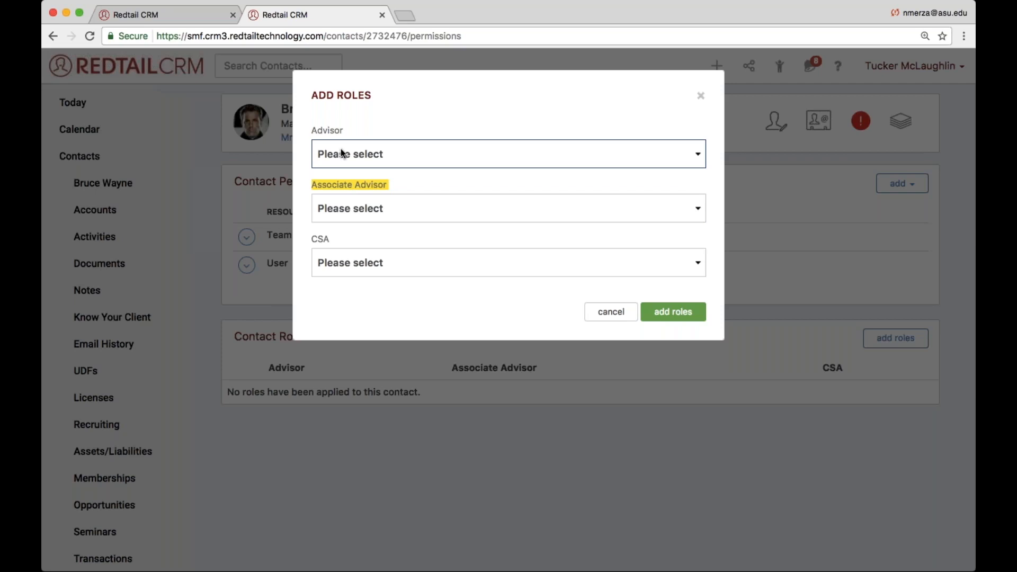
# - Choose a user for each of the contact's Advisor, Associate Advisor and CSA roles and add the roles
pyautogui.click(354, 289)
pyautogui.click(334, 210)
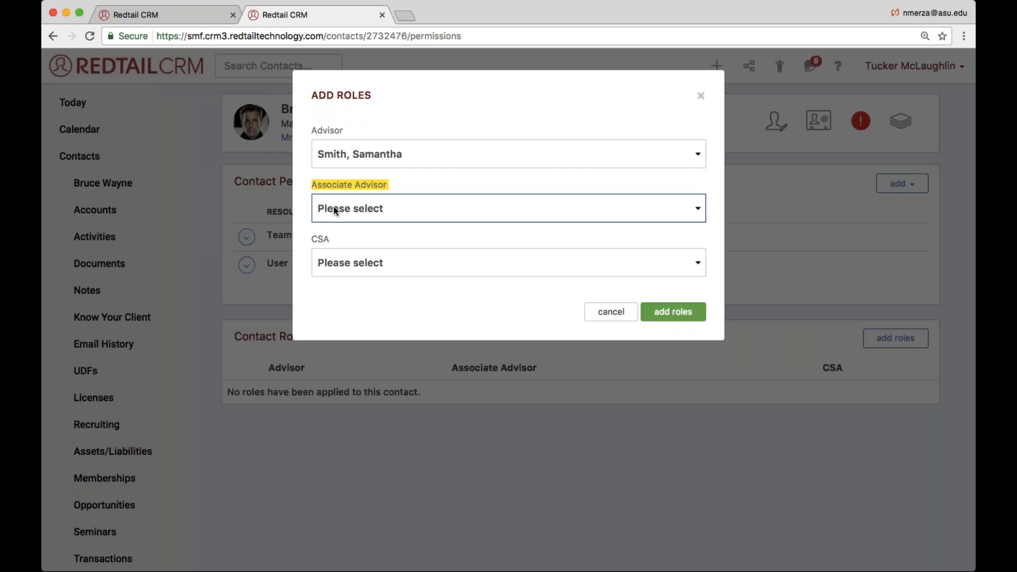
pyautogui.click(344, 266)
pyautogui.click(356, 267)
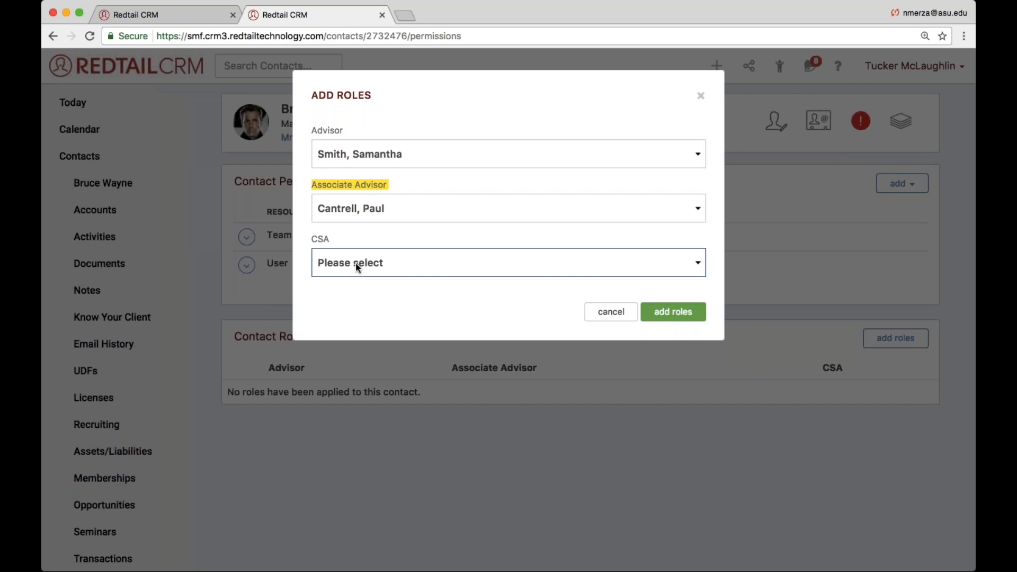
pyautogui.click(377, 427)
pyautogui.click(654, 311)
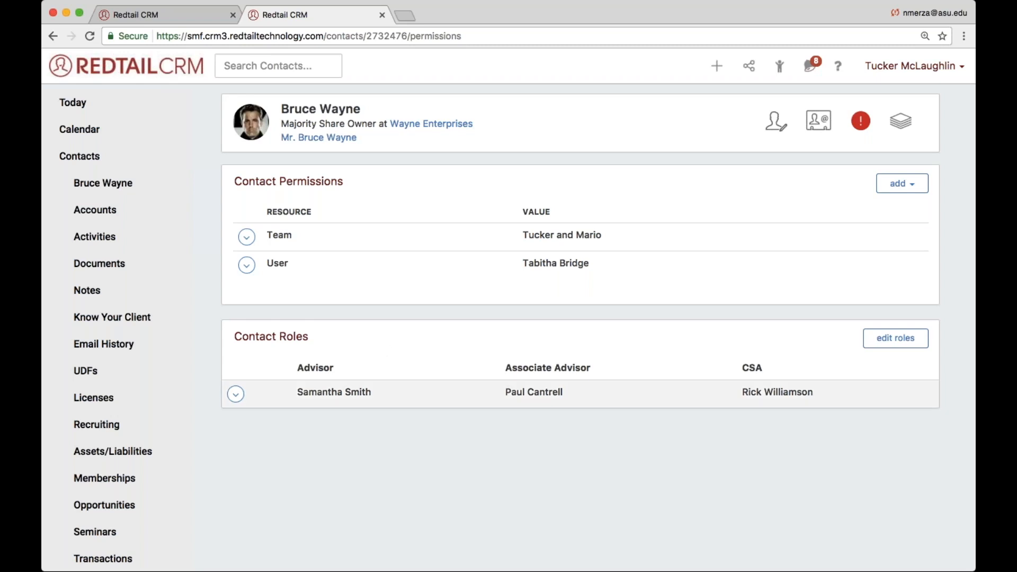
pyautogui.doubleClick(320, 393)
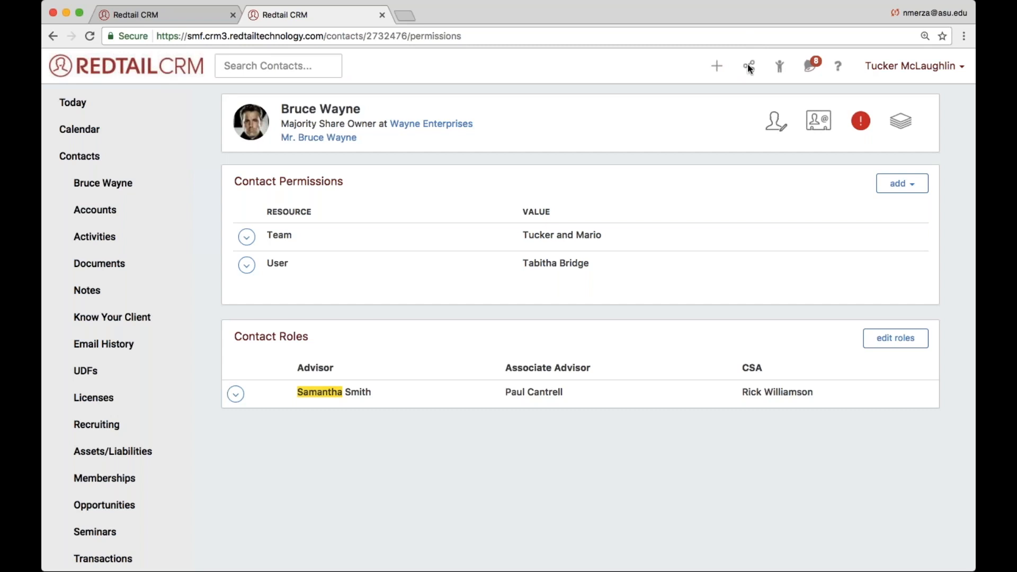
# - Open the recently viewed history teacher contact from Marshall High School in a separate browser tab and switch to it
pyautogui.click(779, 66)
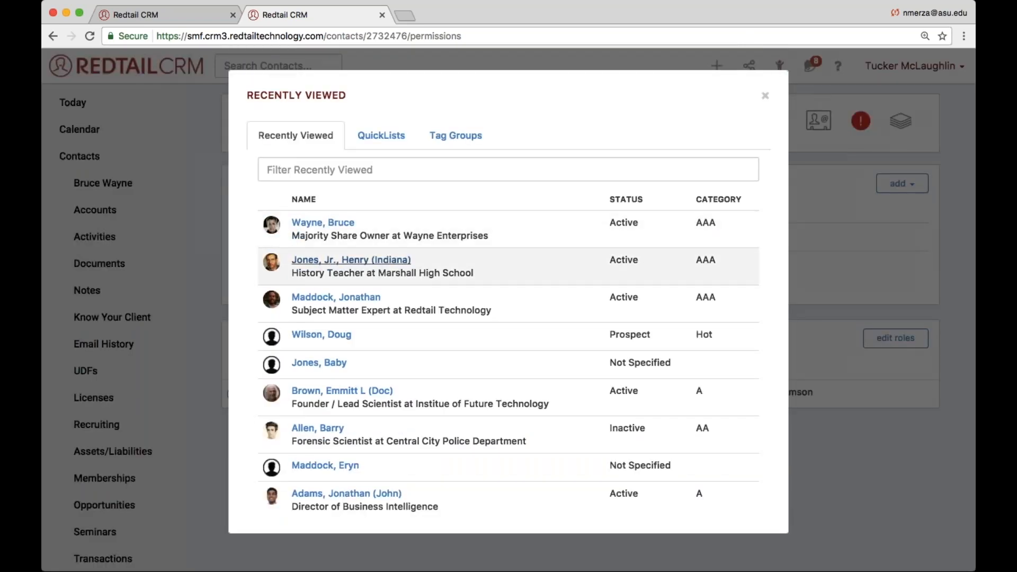
pyautogui.click(387, 262)
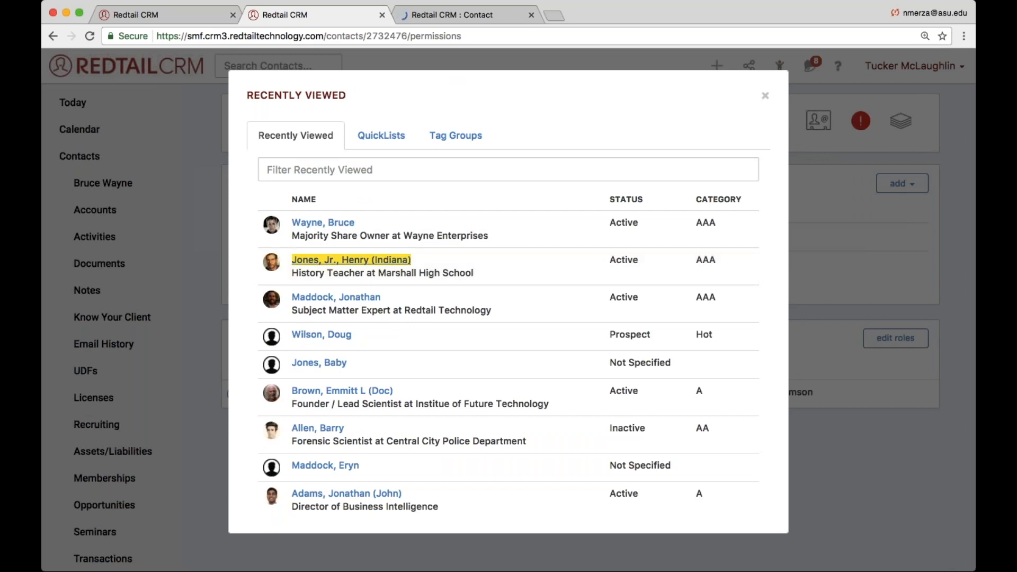
pyautogui.scroll(-3, 459, 68)
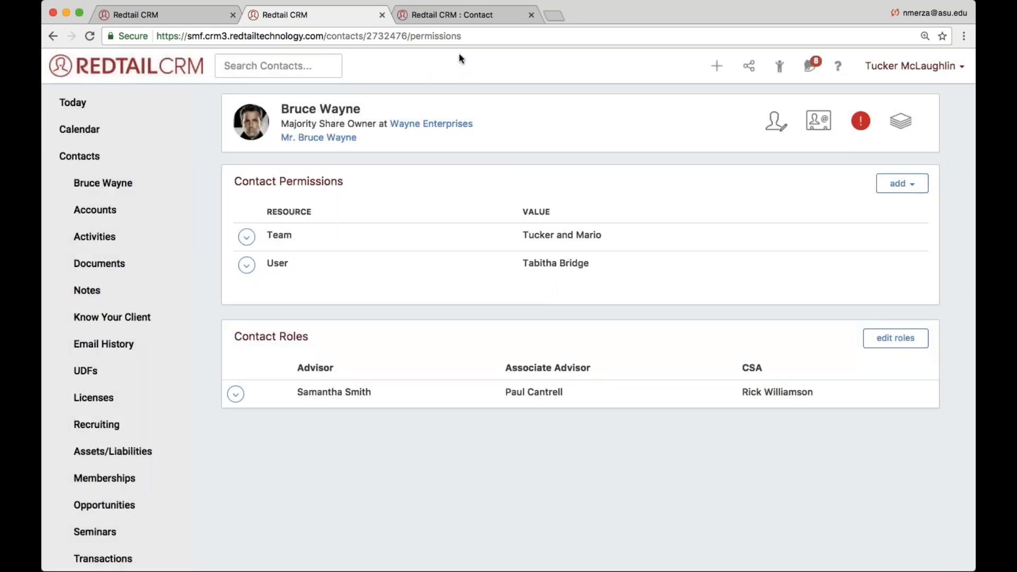
pyautogui.moveTo(362, 108); pyautogui.dragTo(281, 108)
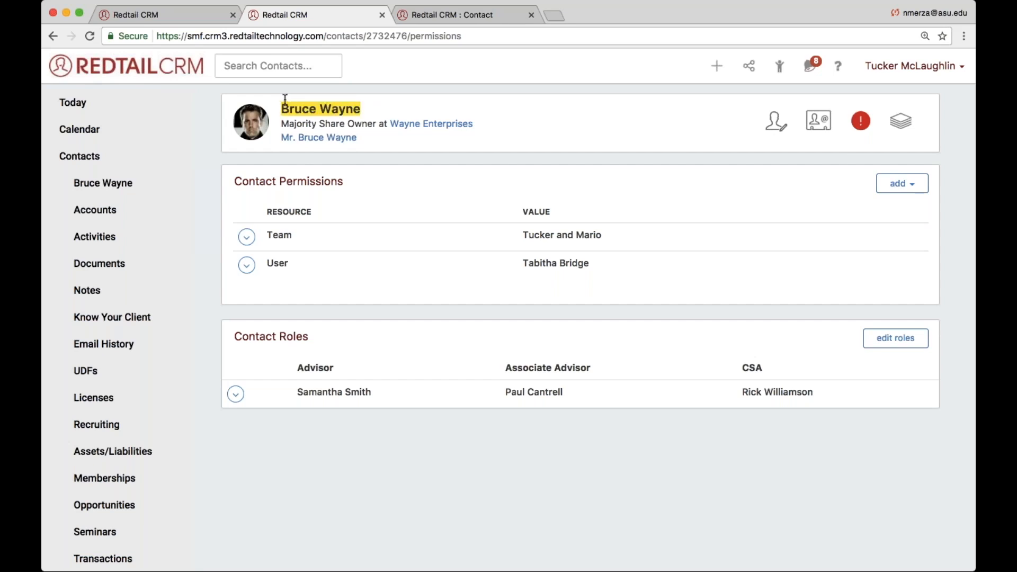
pyautogui.click(475, 15)
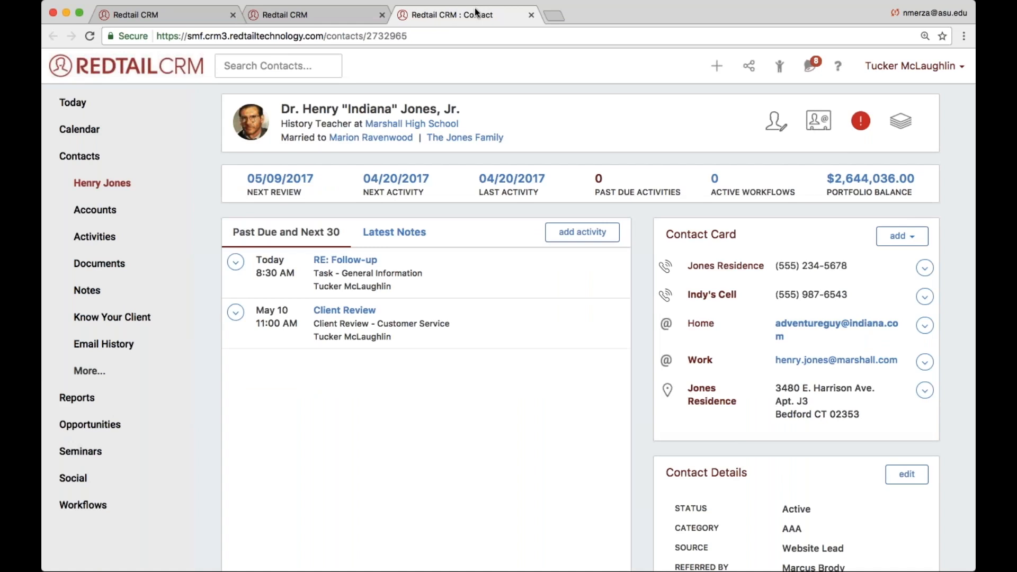
# - Open the Permissions/Roles page of the Marshall High School contact
pyautogui.click(90, 371)
pyautogui.scroll(-3, 122, 377)
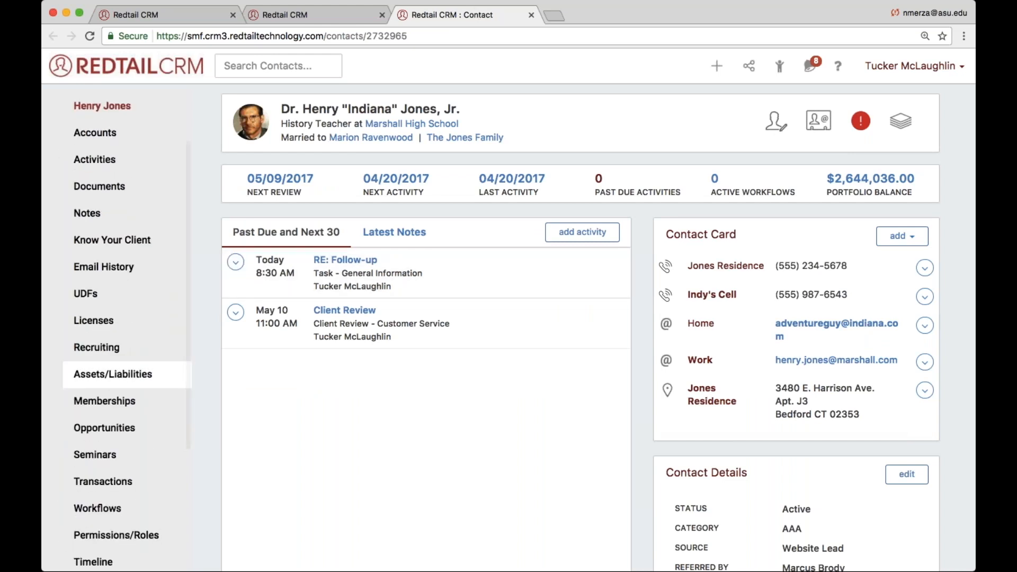
pyautogui.scroll(-2, 106, 403)
pyautogui.click(77, 472)
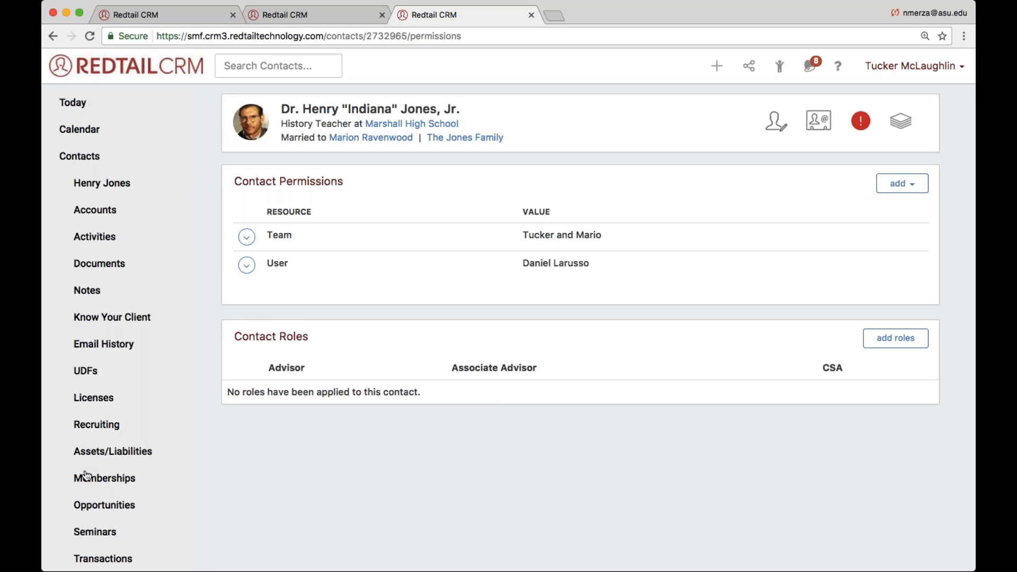
# - Add Advisor, Associate Advisor and CSA roles to the Marshall High School contact, using different users than for the Wayne Enterprises contact
pyautogui.click(878, 349)
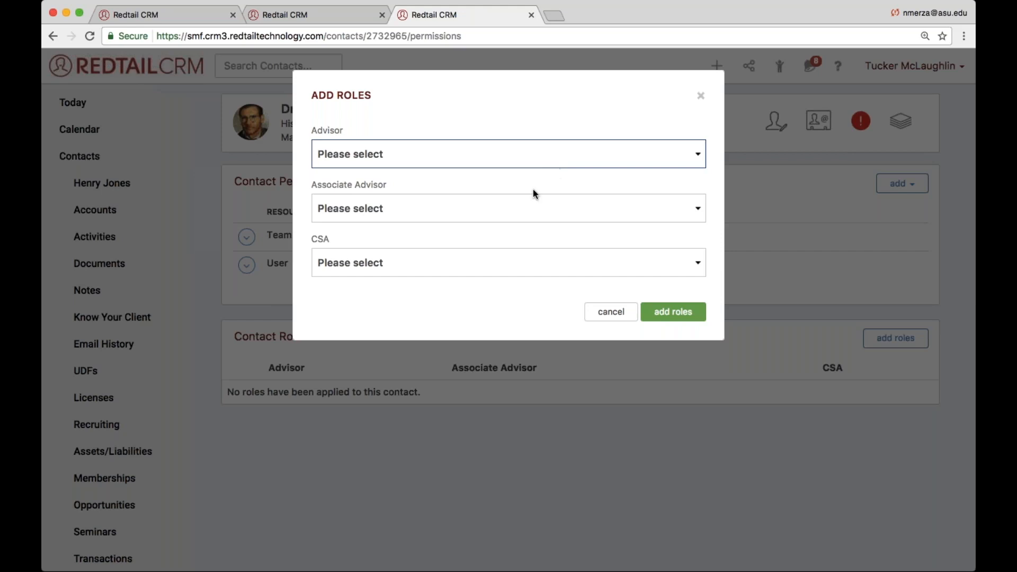
pyautogui.click(510, 169)
pyautogui.click(491, 218)
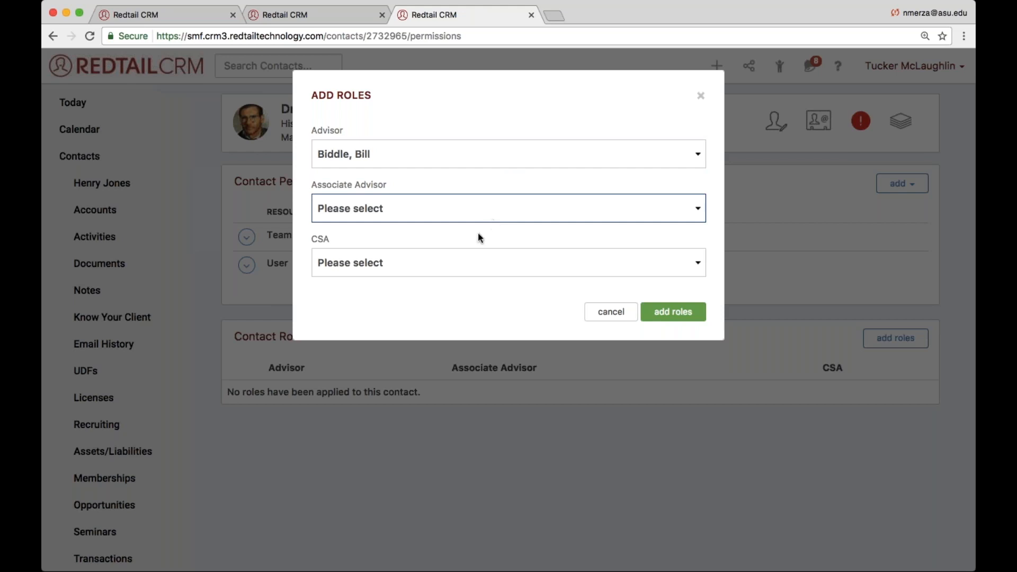
pyautogui.click(450, 245)
pyautogui.click(413, 272)
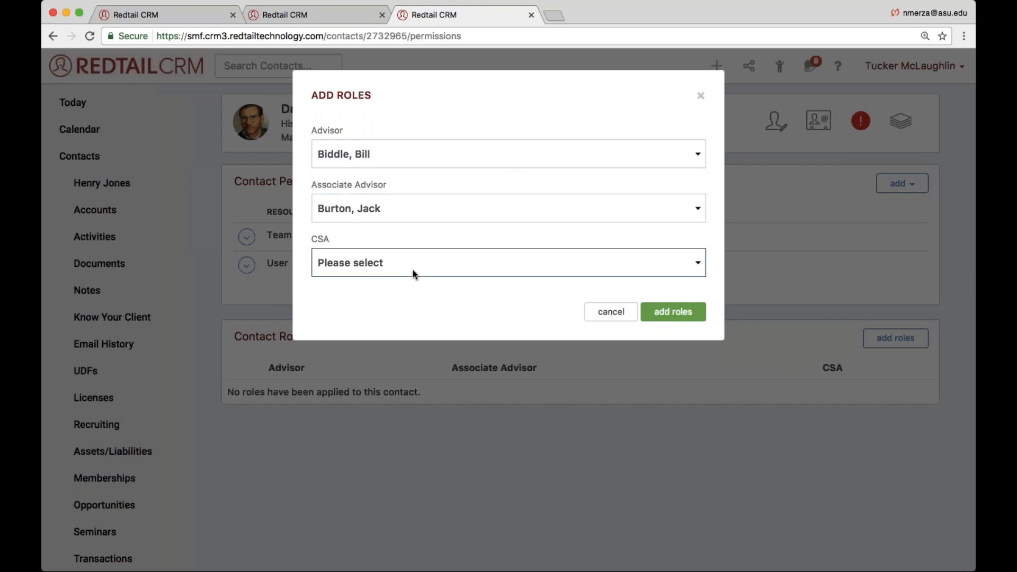
pyautogui.press('Return')
pyautogui.click(673, 311)
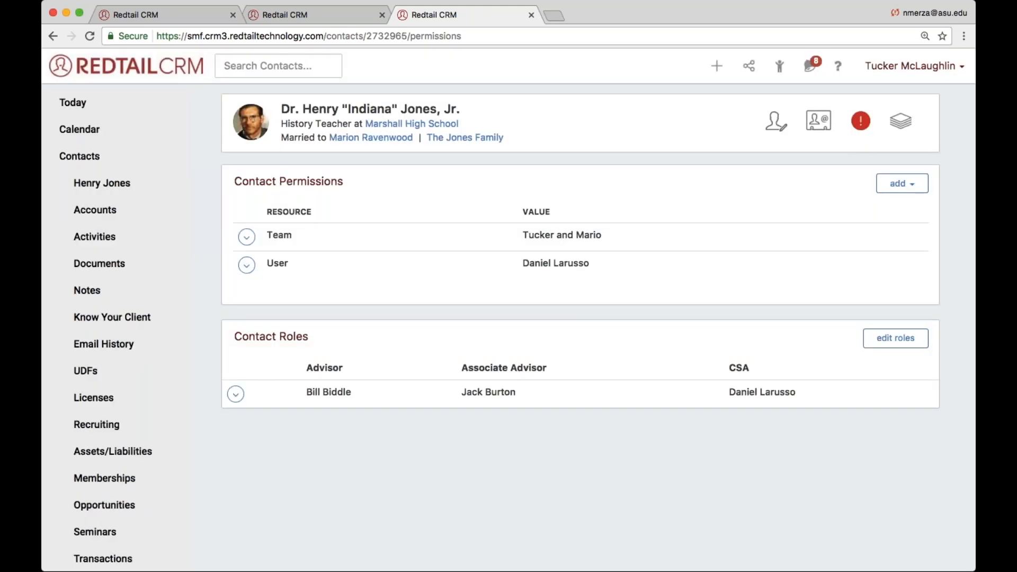
# - Return to the 2017 Onboarding Process template and reassign the Prep New Client Paperwork task to the Advisor role, saving the task
pyautogui.click(317, 15)
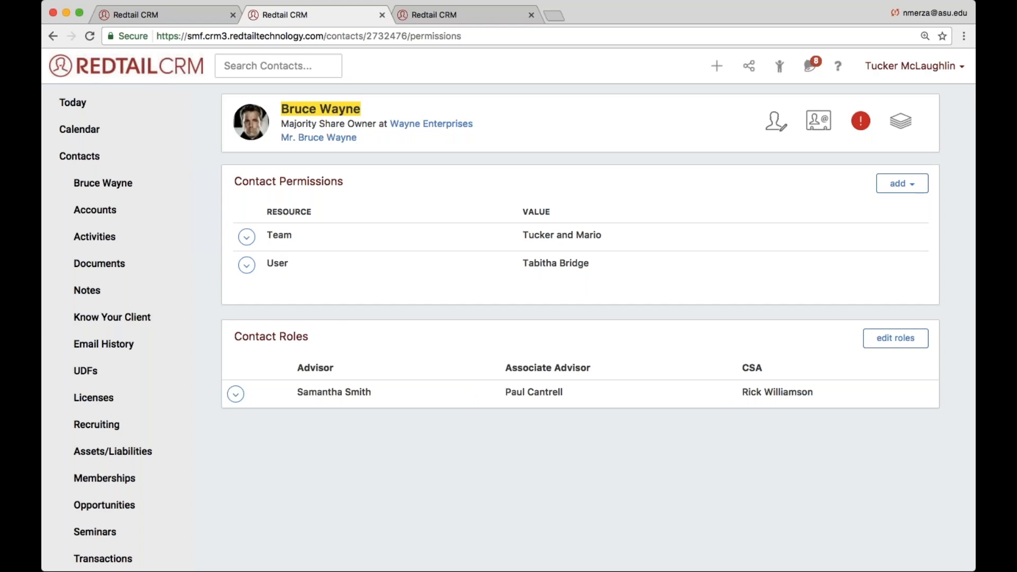
pyautogui.click(155, 21)
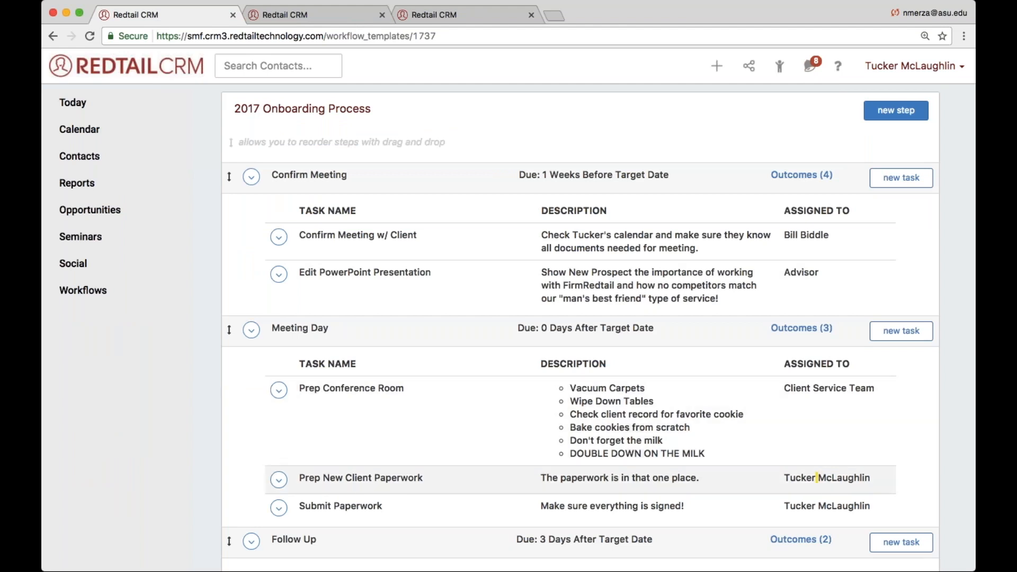
pyautogui.click(279, 479)
pyautogui.click(307, 503)
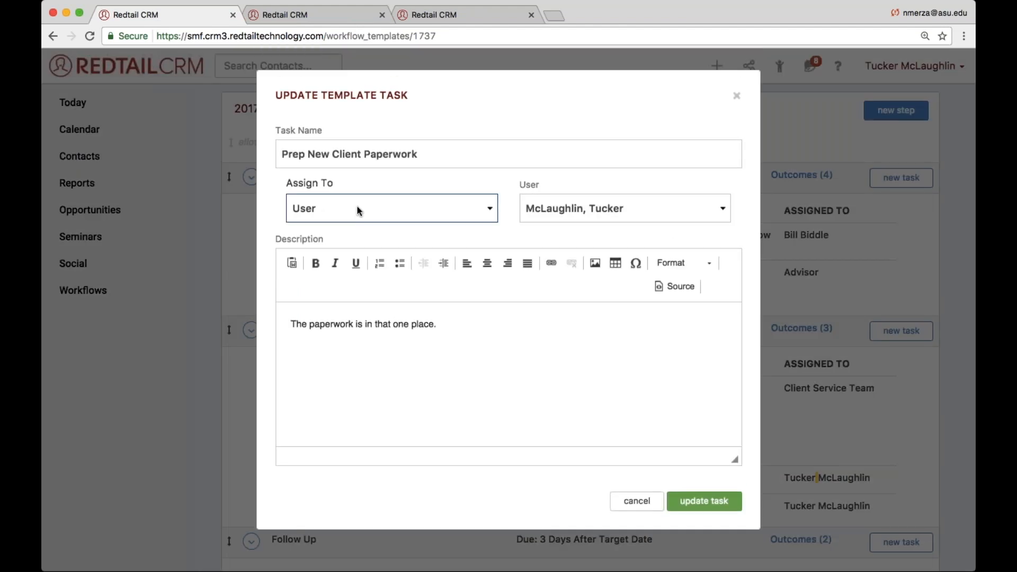
pyautogui.click(340, 237)
pyautogui.click(546, 210)
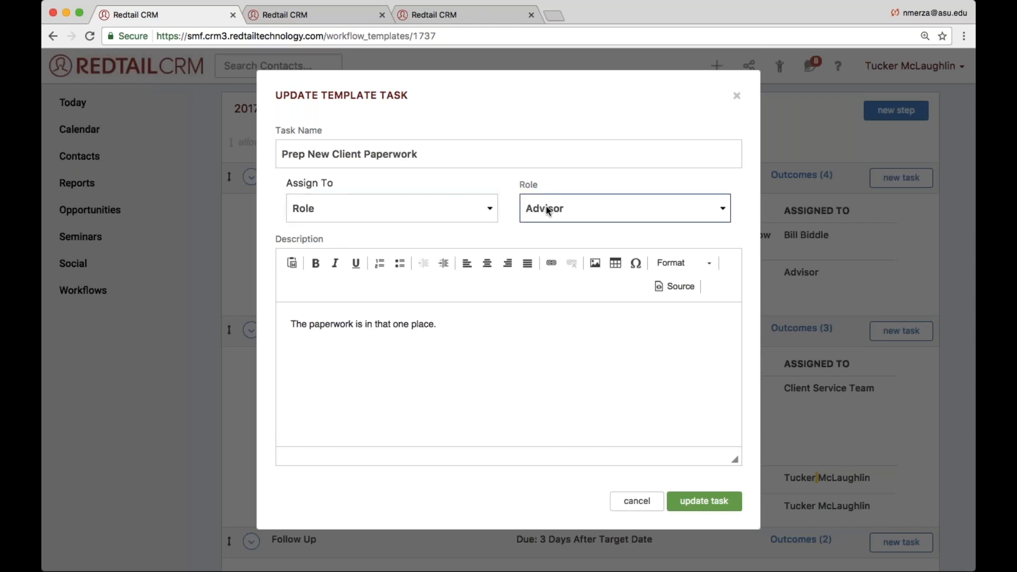
pyautogui.click(704, 501)
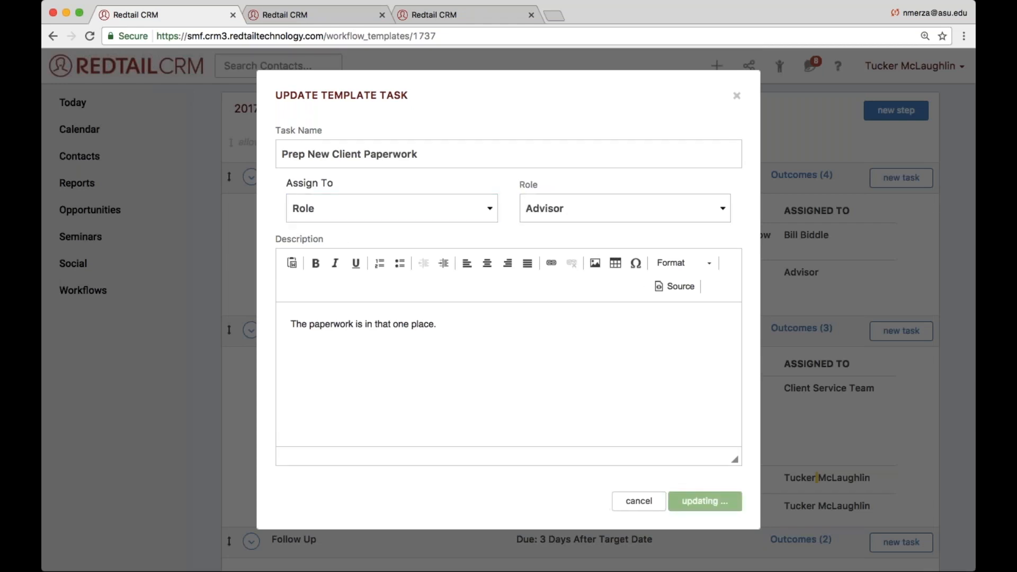
# - Reassign the Submit Paperwork task in the Meeting Day step to the Advisor role and save the task
pyautogui.scroll(-3, 862, 399)
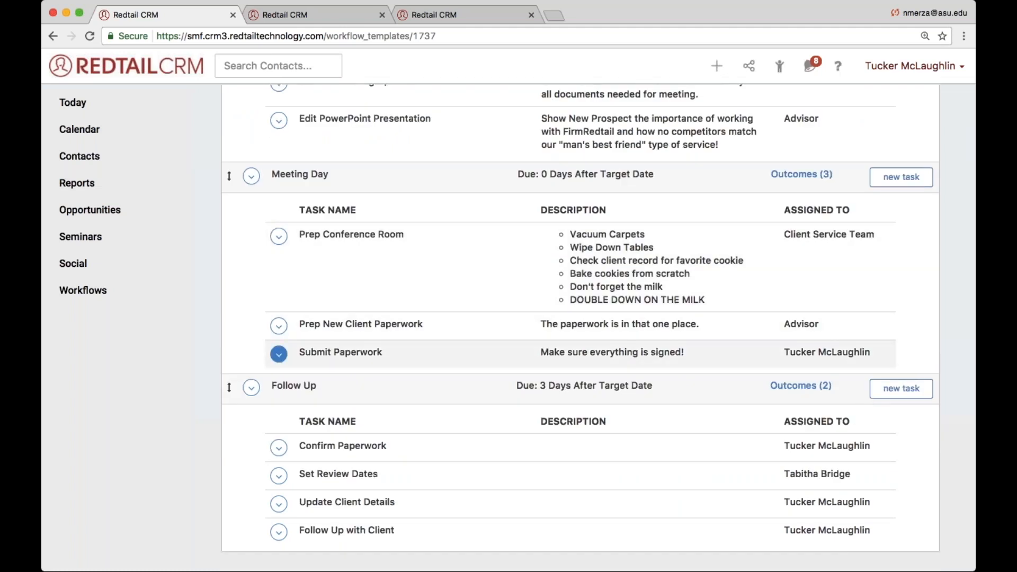
pyautogui.click(275, 355)
pyautogui.click(293, 378)
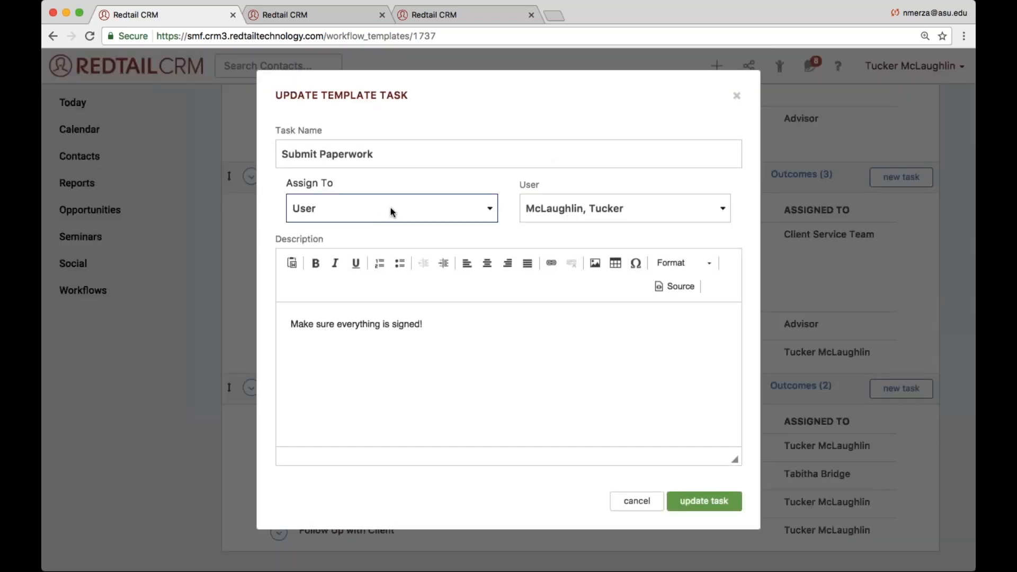
pyautogui.click(359, 240)
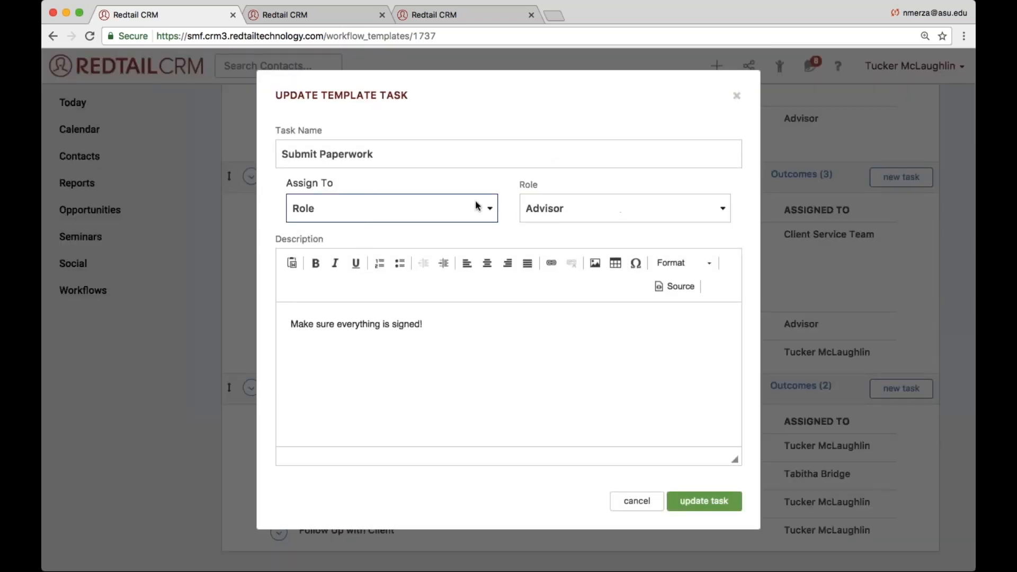
pyautogui.click(708, 502)
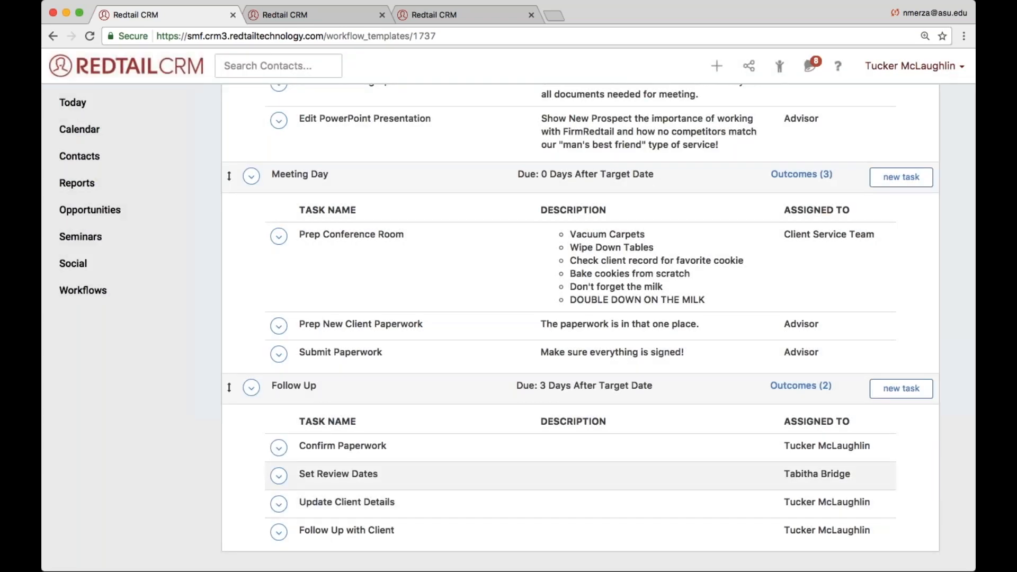
# - Reassign the Confirm Paperwork task in the Follow Up step to the Advisor role and save the task
pyautogui.scroll(-1, 392, 433)
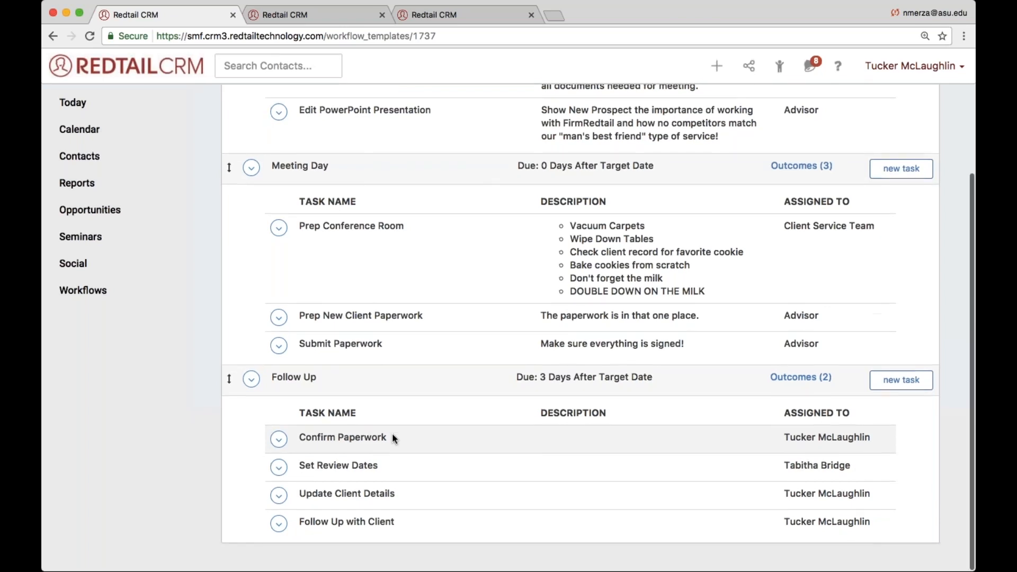
pyautogui.click(278, 439)
pyautogui.click(294, 462)
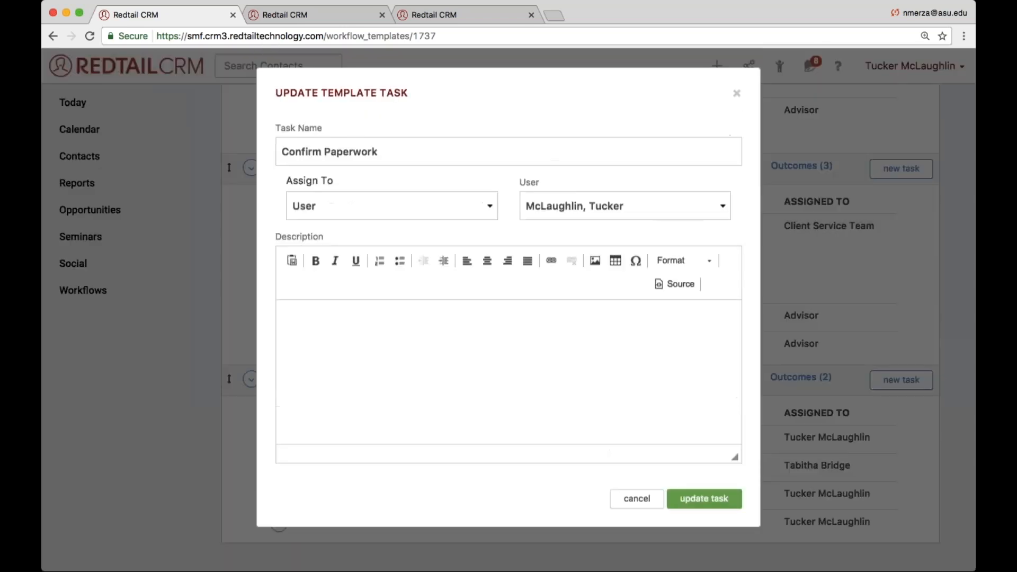
pyautogui.click(295, 208)
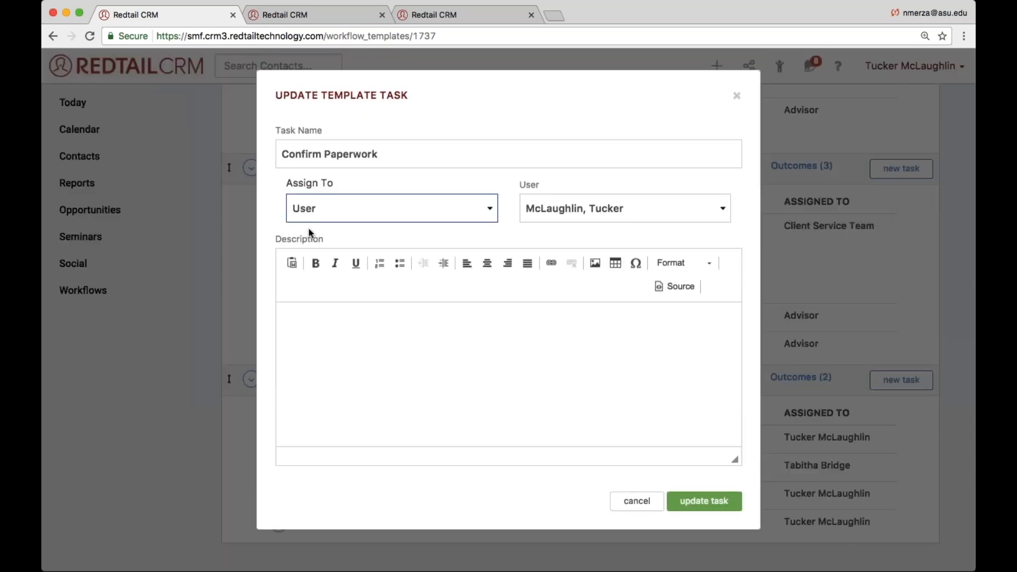
pyautogui.click(308, 228)
pyautogui.click(704, 501)
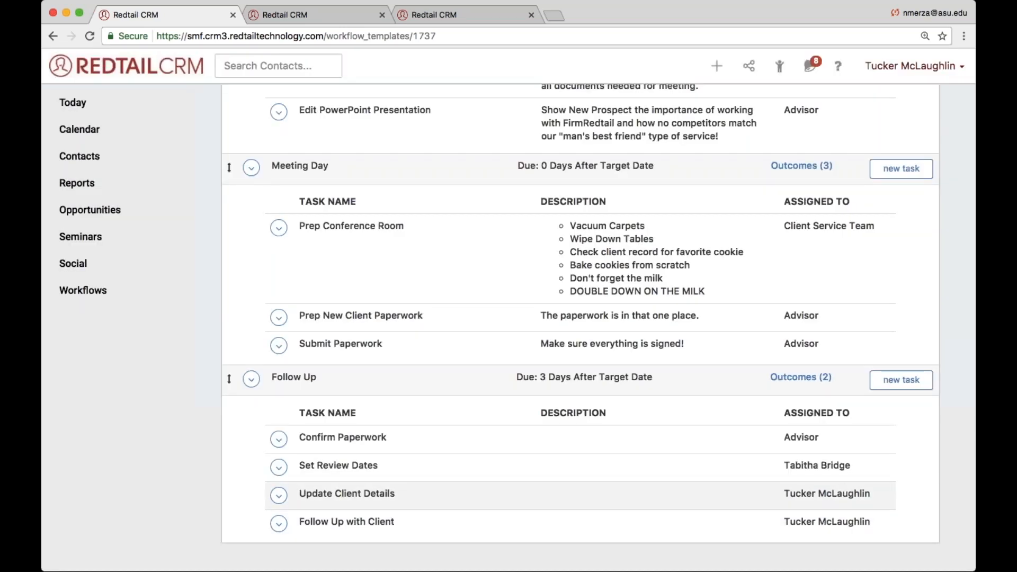
# - Reassign the Update Client Details task in the Follow Up step to the Advisor role and save the task
pyautogui.click(278, 496)
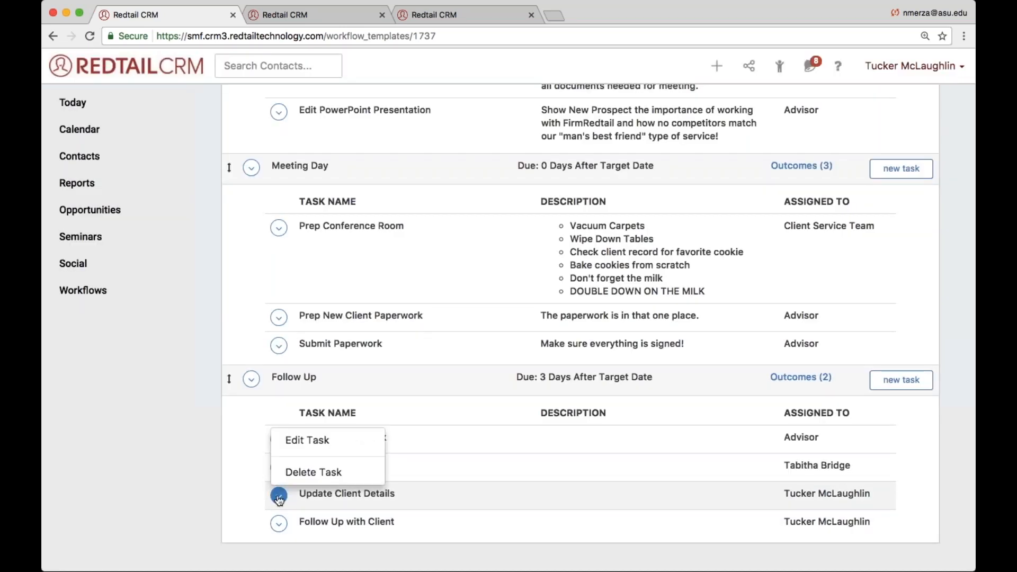
pyautogui.click(307, 440)
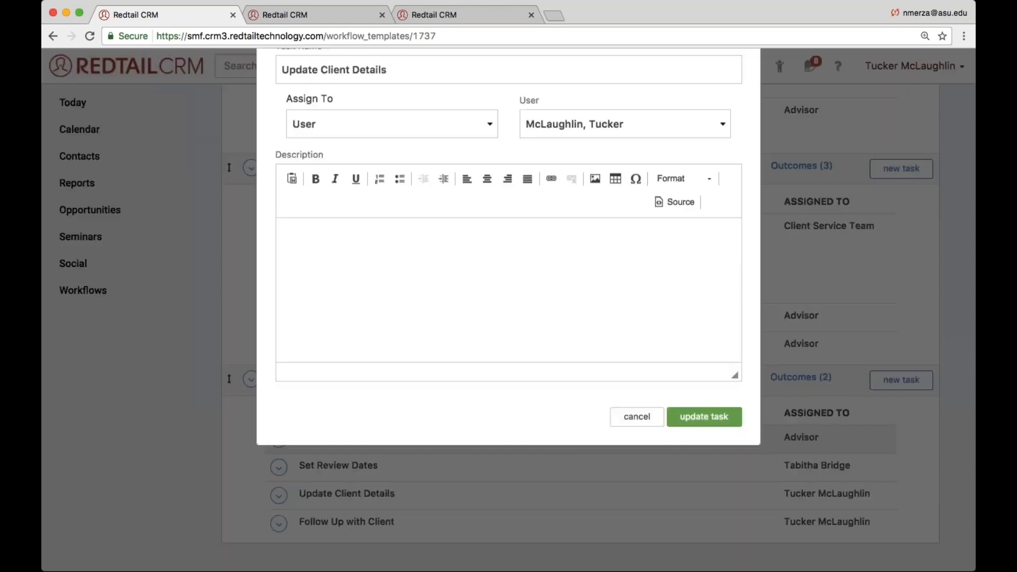
pyautogui.click(388, 207)
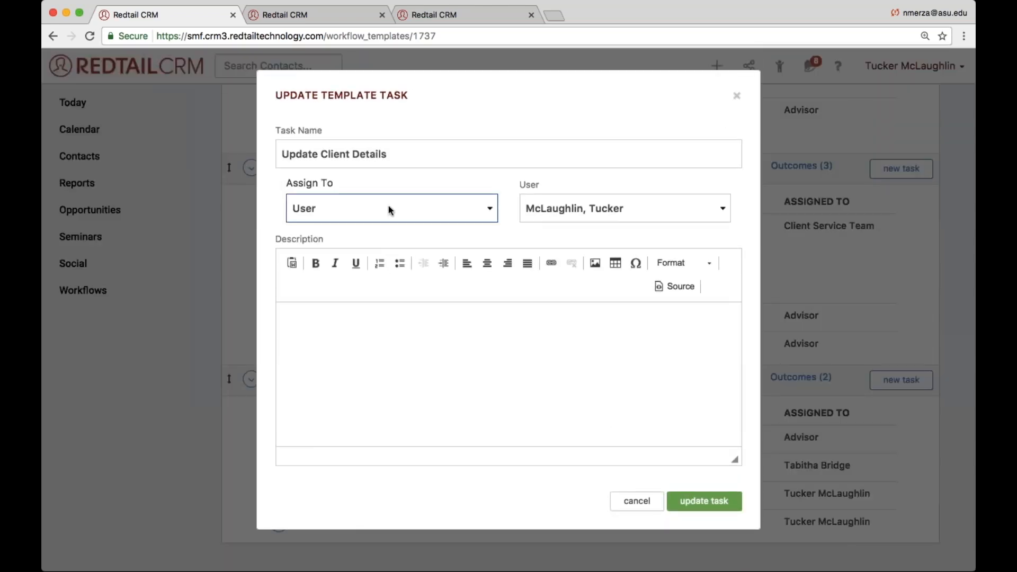
pyautogui.click(366, 231)
pyautogui.click(539, 206)
pyautogui.click(539, 206)
pyautogui.click(704, 501)
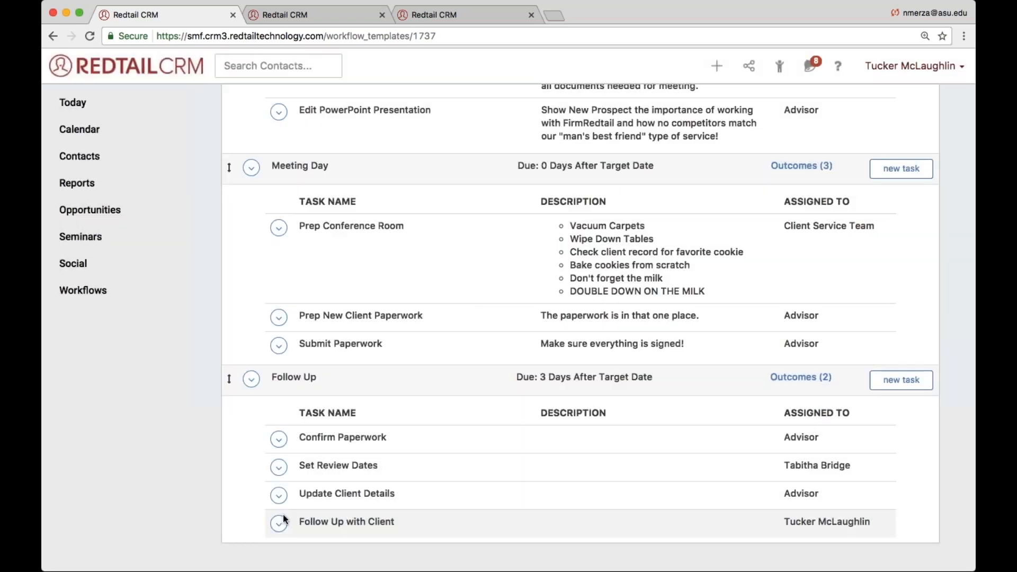
# - Reassign the Follow Up with Client task in the Follow Up step to the Advisor role and save the task
pyautogui.click(279, 523)
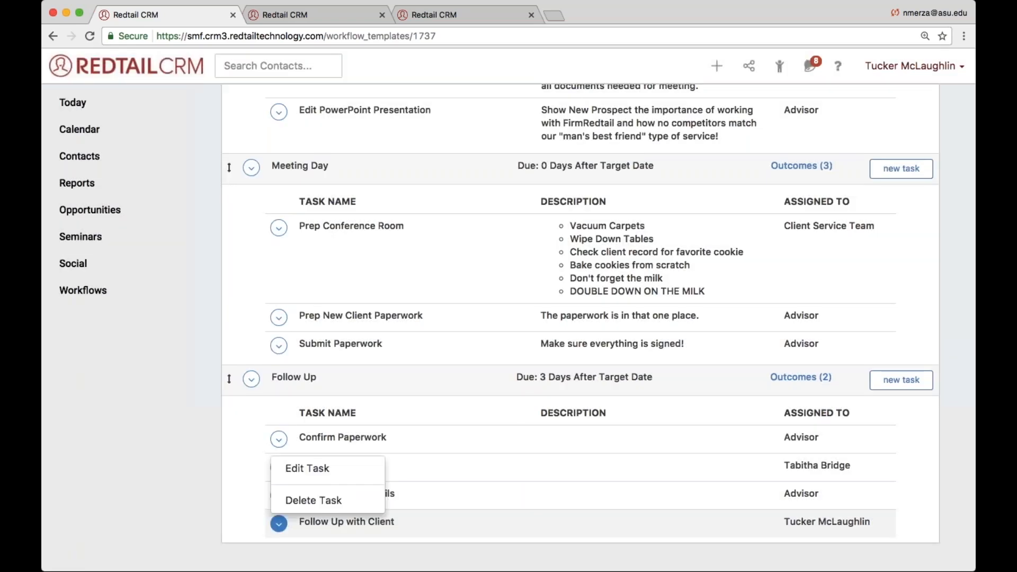
pyautogui.click(309, 469)
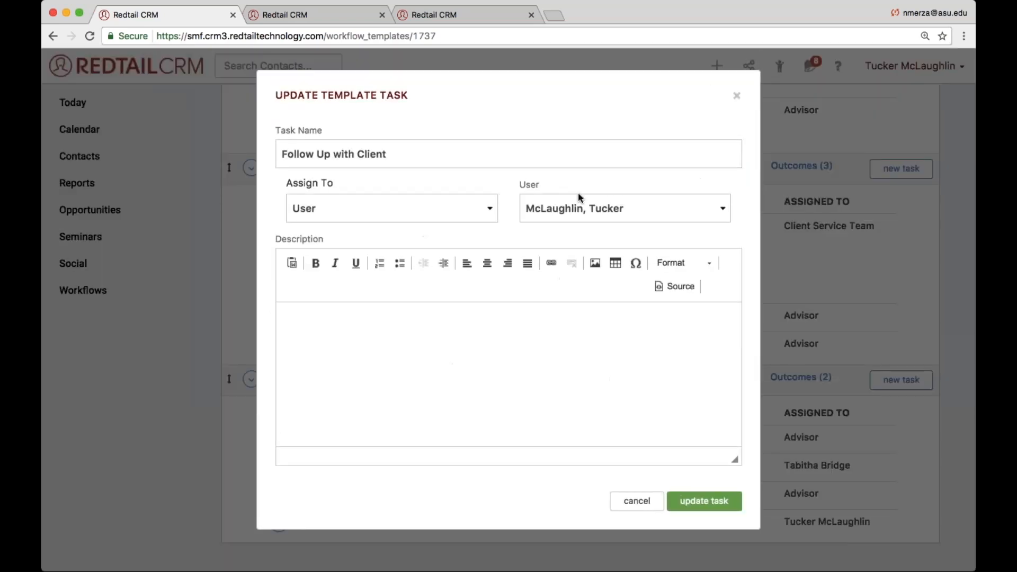
pyautogui.click(434, 204)
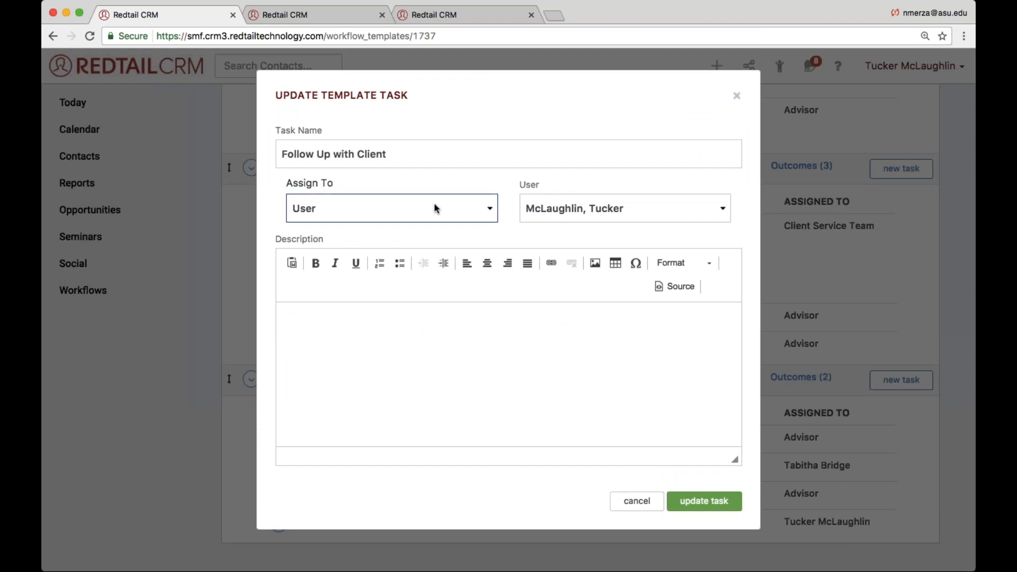
pyautogui.click(406, 233)
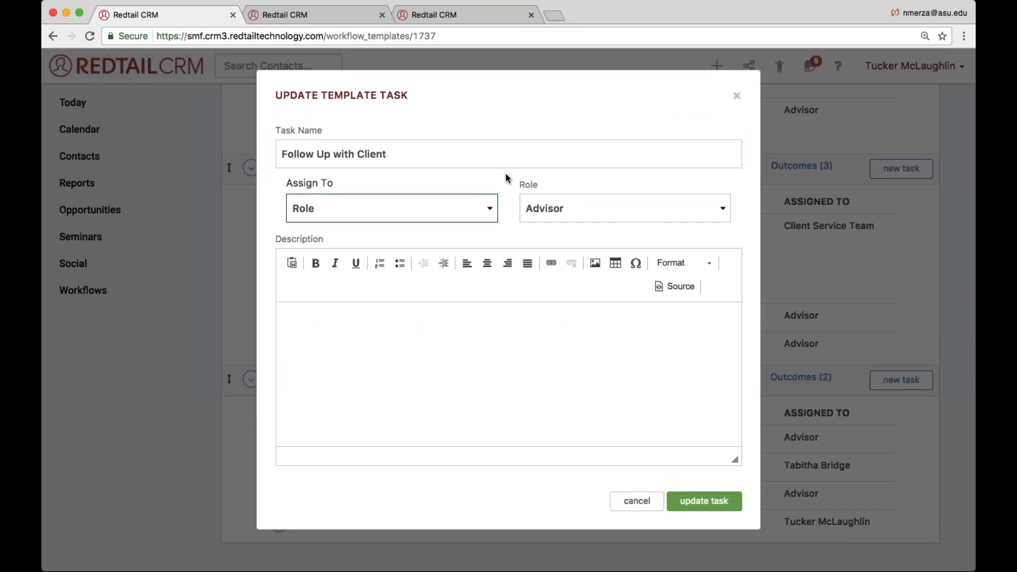
pyautogui.click(704, 501)
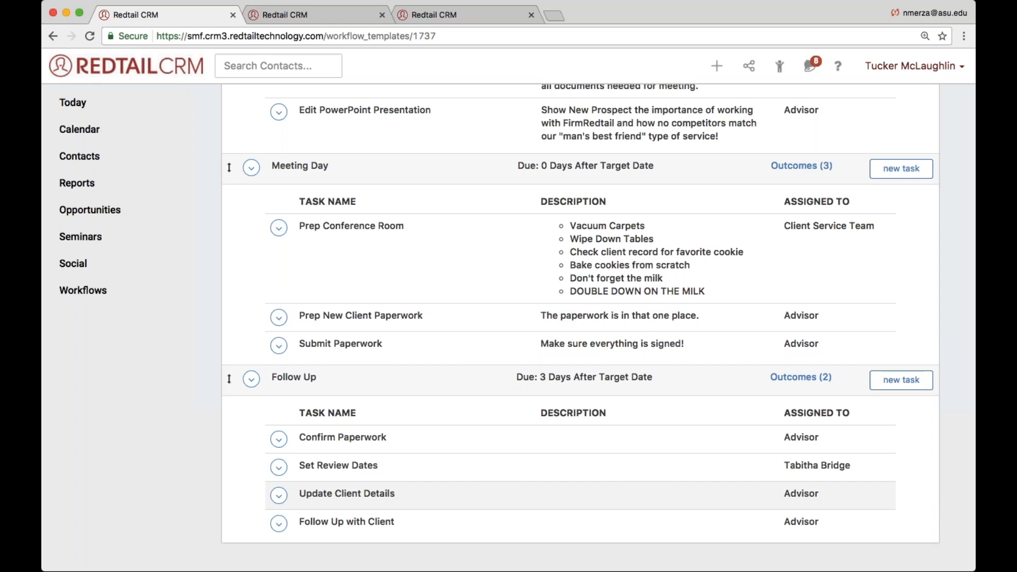
# - Review who each task in the 2017 Onboarding Process template is assigned to, from Confirm Meeting through Follow Up
pyautogui.scroll(5, 511, 276)
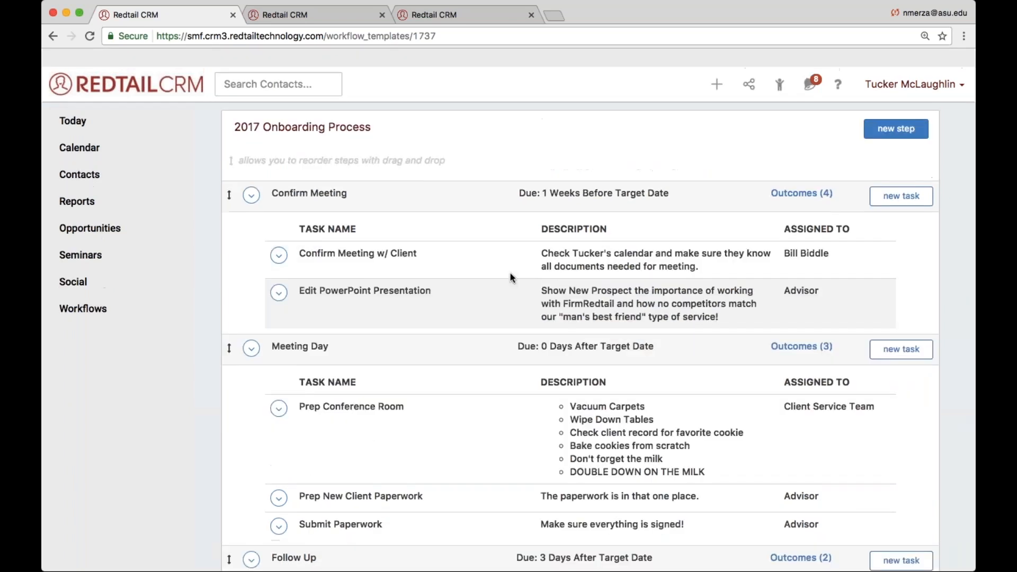
pyautogui.click(113, 291)
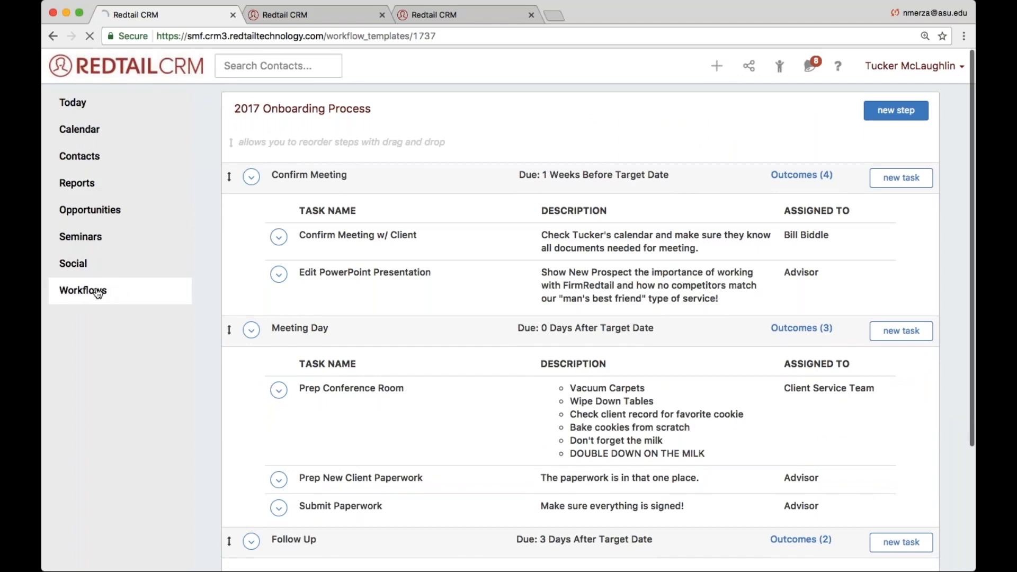
pyautogui.hscroll(-5, 245, 259)
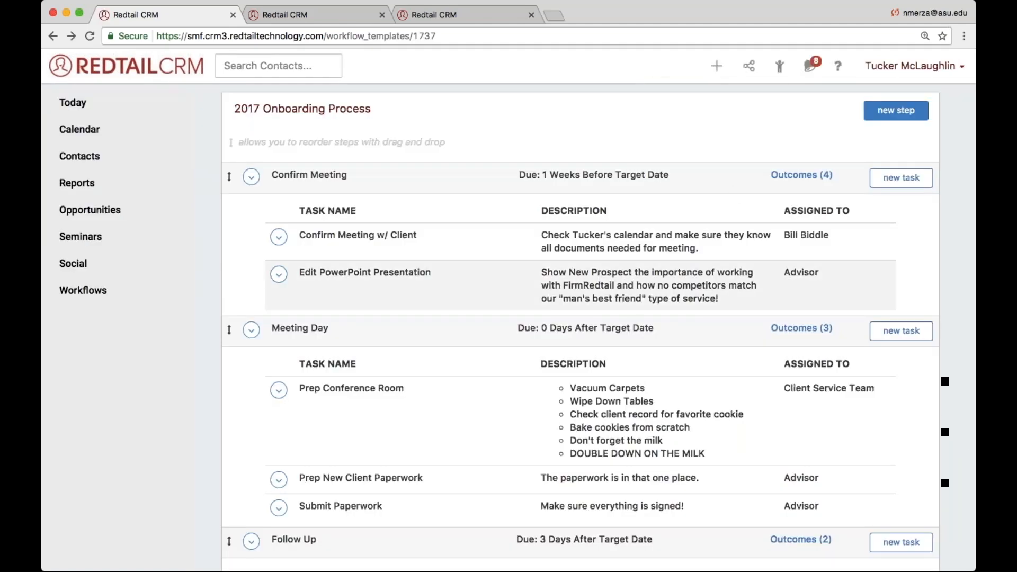
pyautogui.scroll(-4, 245, 261)
pyautogui.scroll(-3, 530, 265)
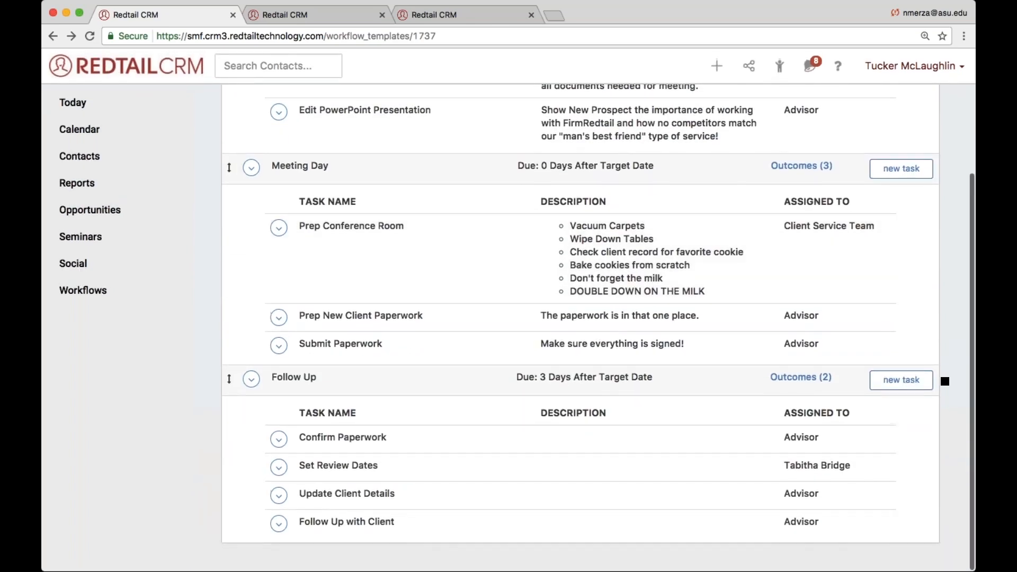
pyautogui.click(959, 30)
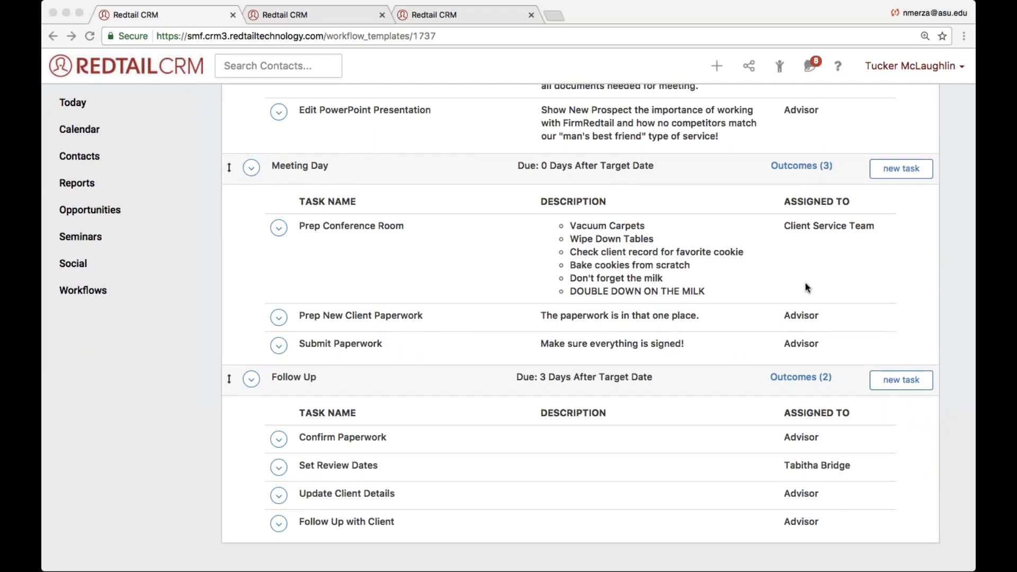
pyautogui.click(689, 298)
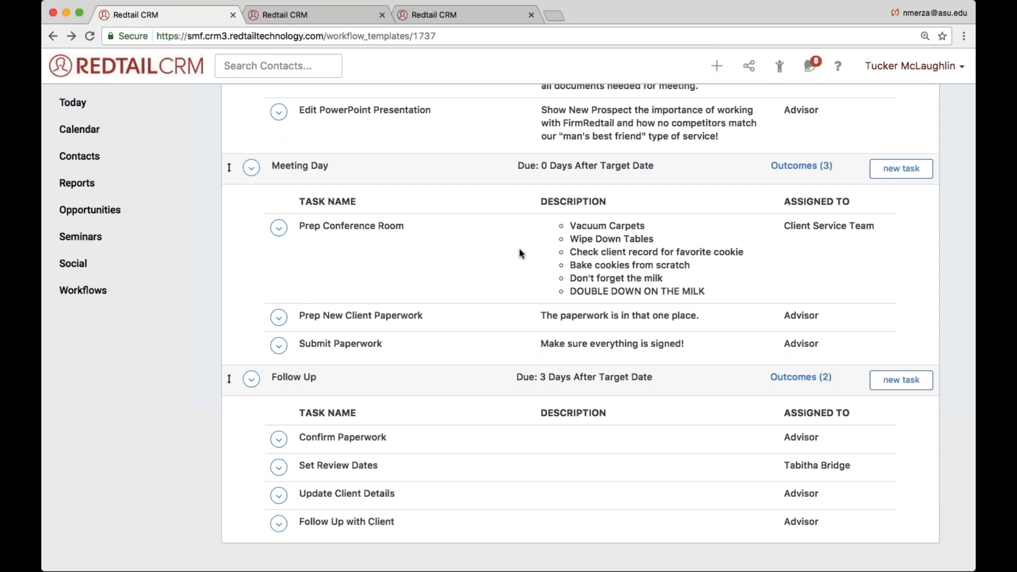
# - Switch to the Wayne Enterprises contact, reload the record and start a new workflow from the 2017 Onboarding Process template
pyautogui.click(252, 16)
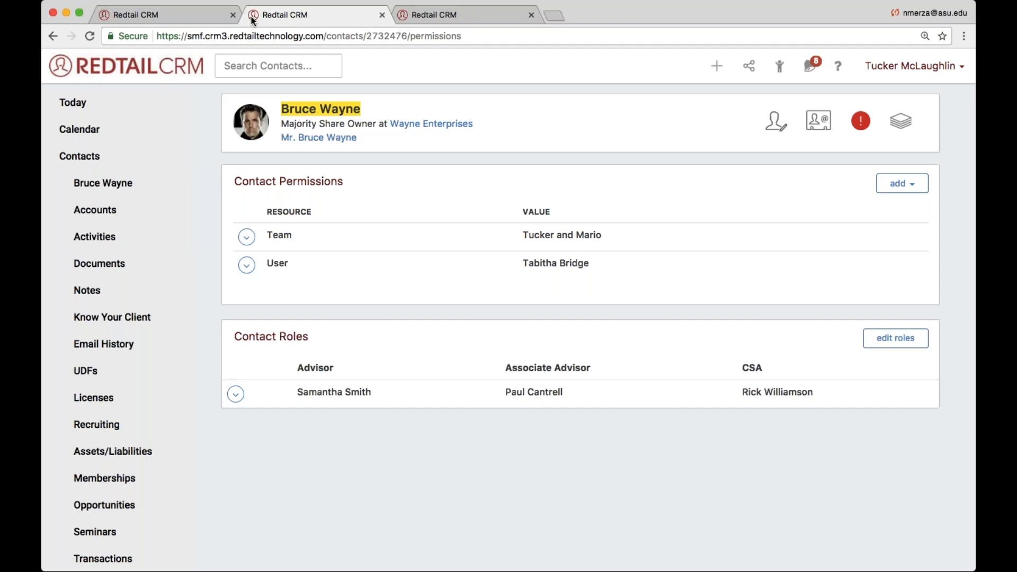
pyautogui.press('super+l')
pyautogui.press('Return')
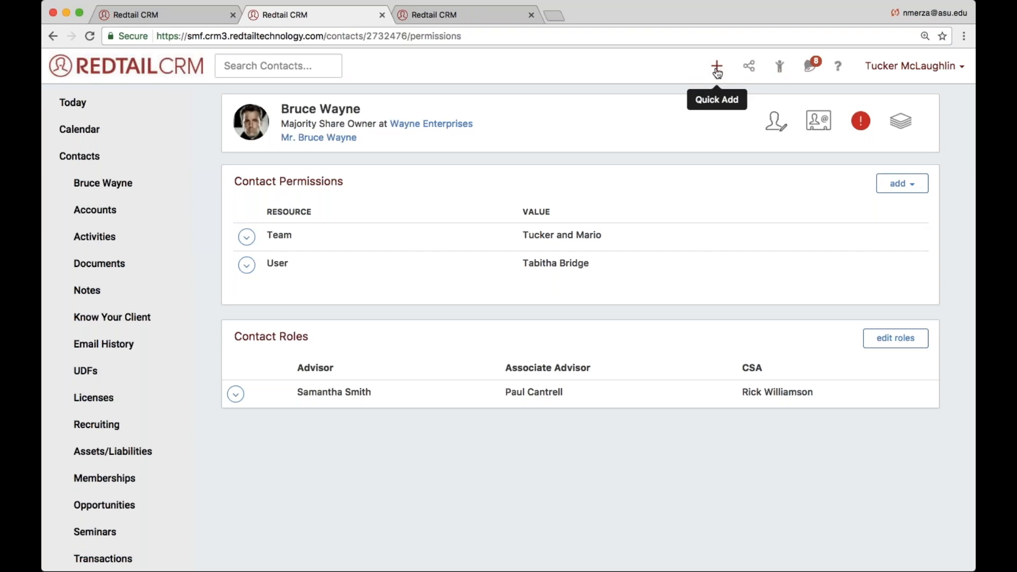
pyautogui.click(717, 73)
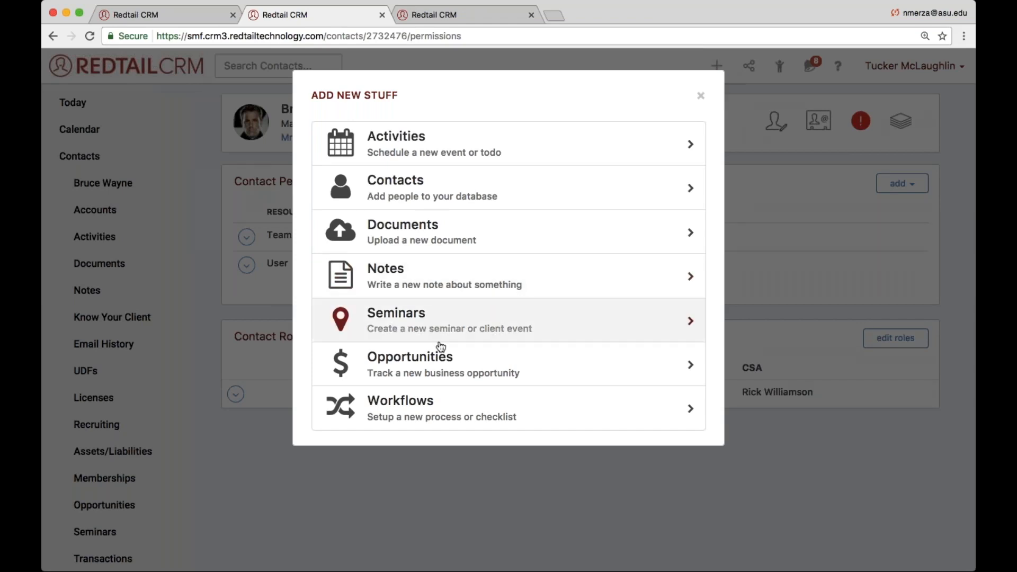
pyautogui.click(400, 401)
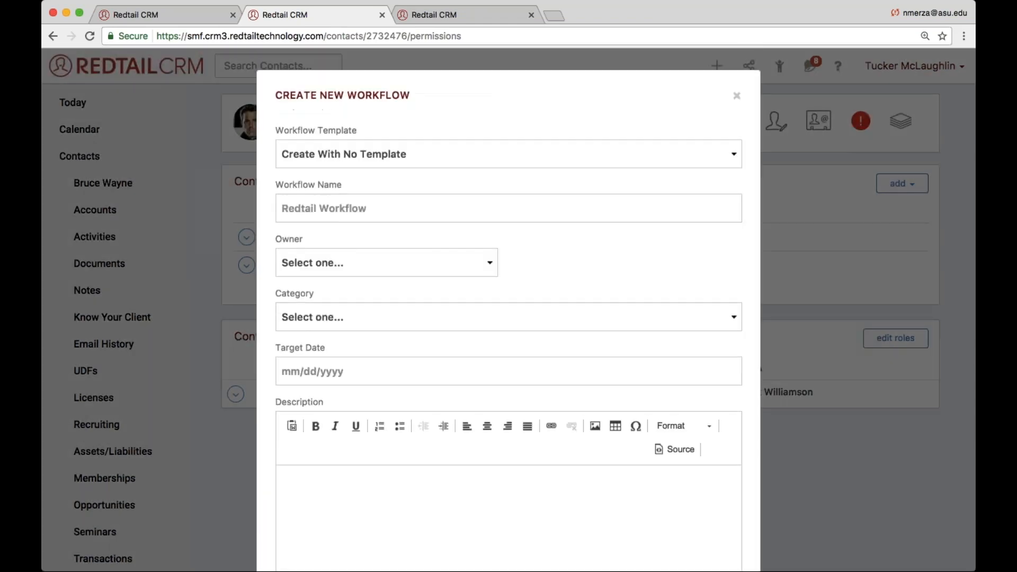
pyautogui.click(350, 165)
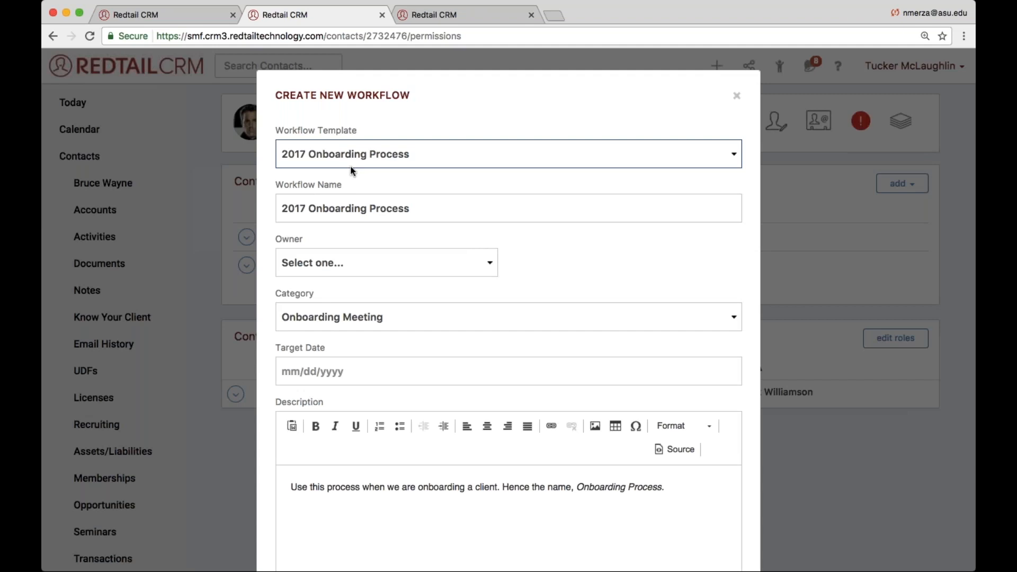
# - Replace "2017" in the workflow name with the contact's full name in possessive form and create the workflow
pyautogui.moveTo(306, 208); pyautogui.dragTo(253, 206)
pyautogui.write('Bruce w')
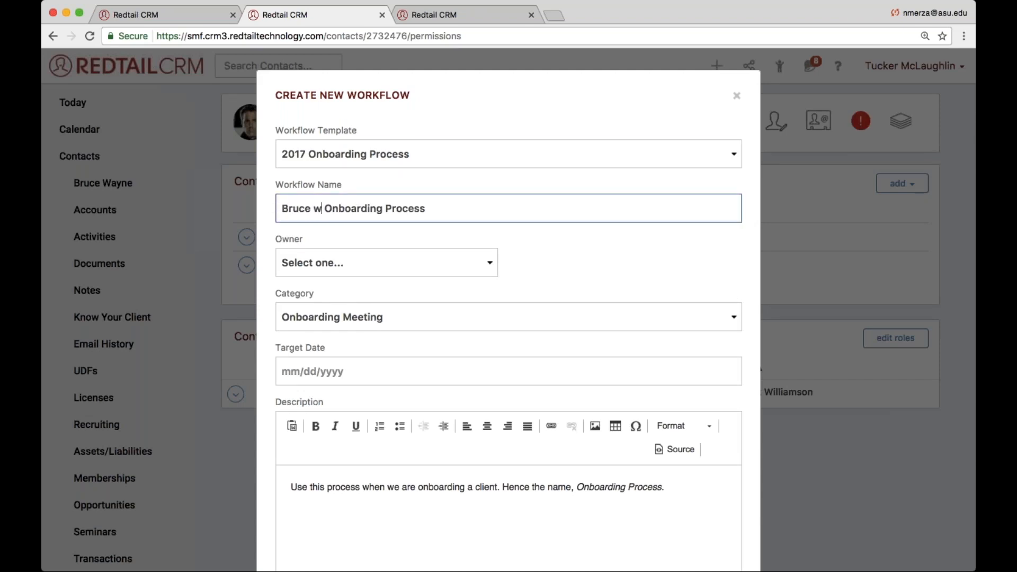
pyautogui.write('a')
pyautogui.press('BackSpace')
pyautogui.press('BackSpace')
pyautogui.write('Way')
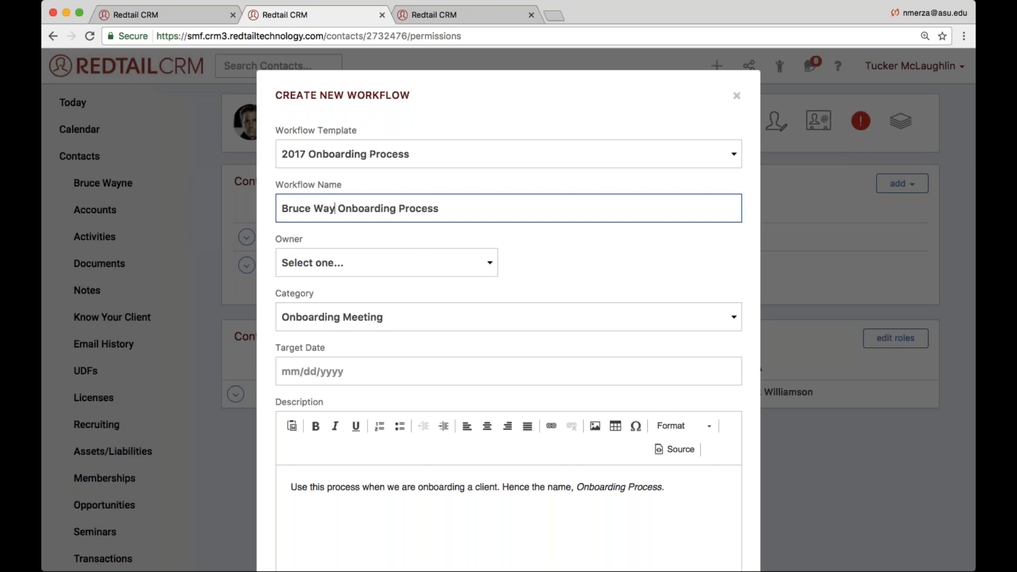
pyautogui.write("ne's")
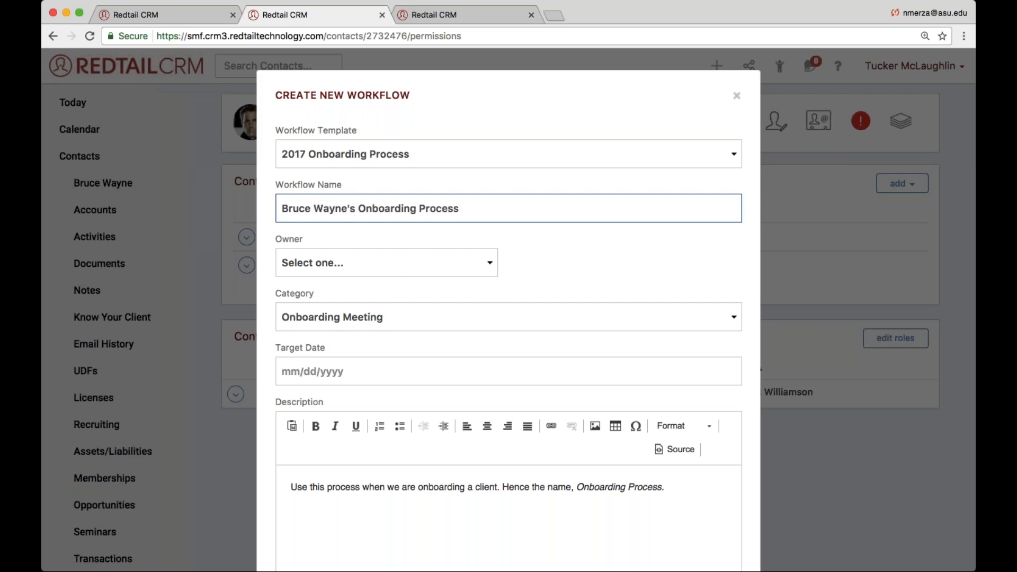
pyautogui.scroll(-5, 378, 209)
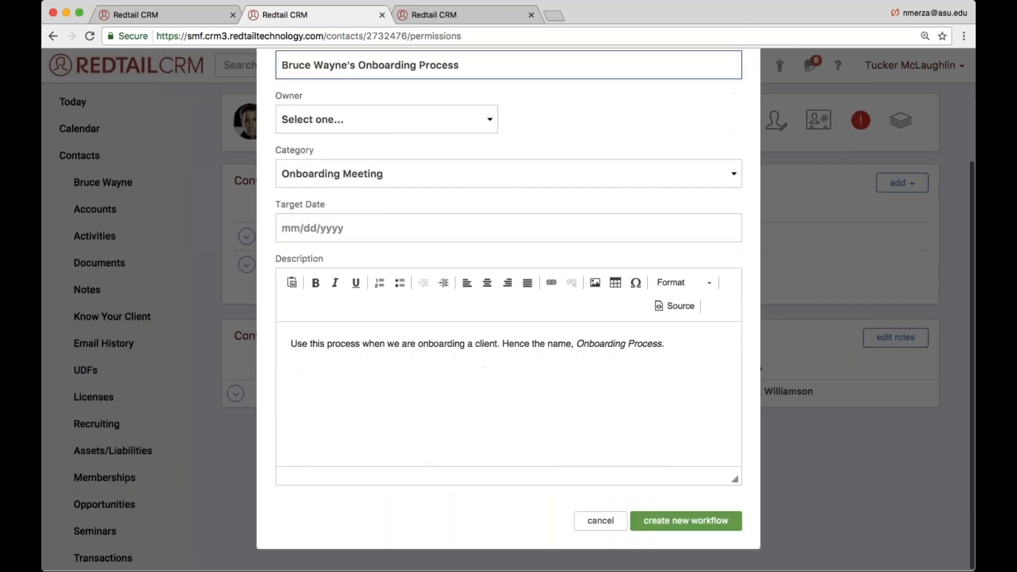
pyautogui.click(688, 523)
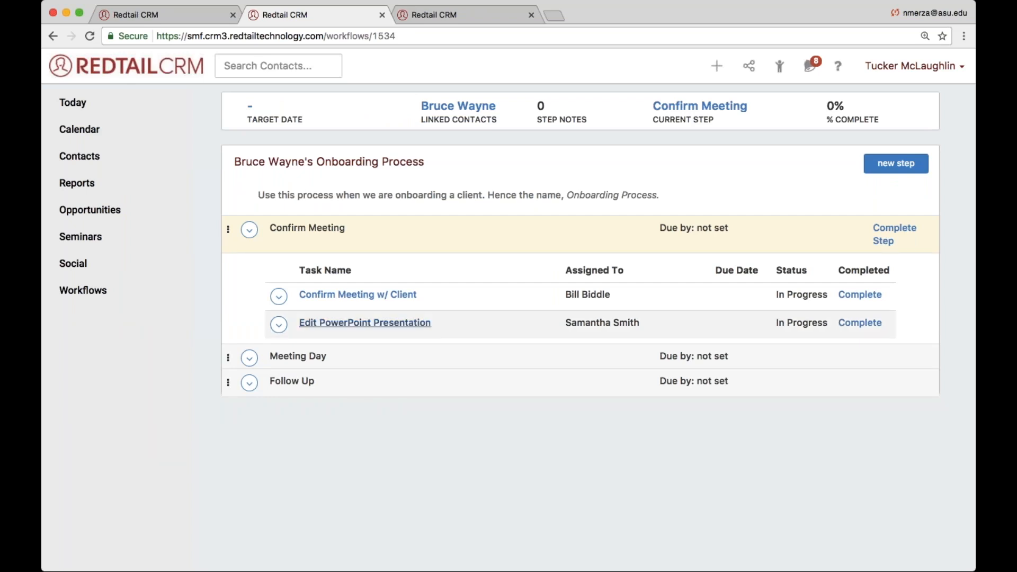
# - Compare the assignee of the new workflow's Edit PowerPoint Presentation task with the user in the contact's Advisor role
pyautogui.moveTo(638, 323); pyautogui.dragTo(567, 319)
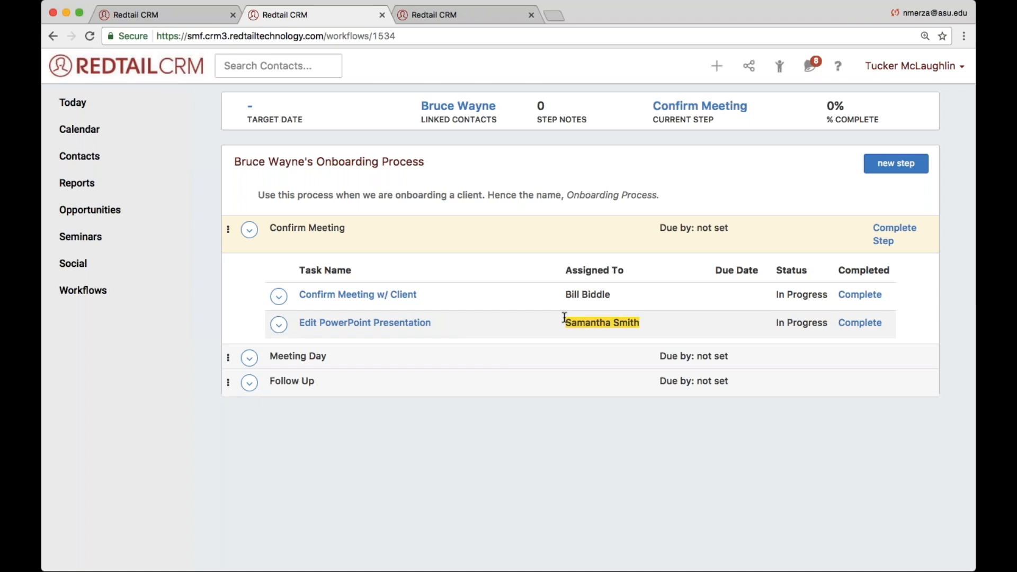
pyautogui.hscroll(-5, 564, 318)
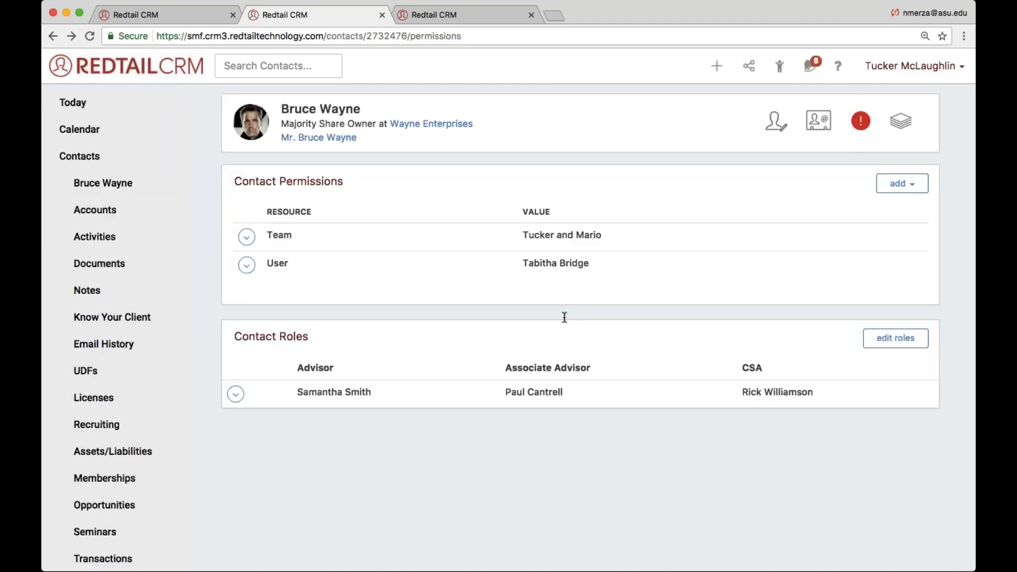
pyautogui.doubleClick(345, 392)
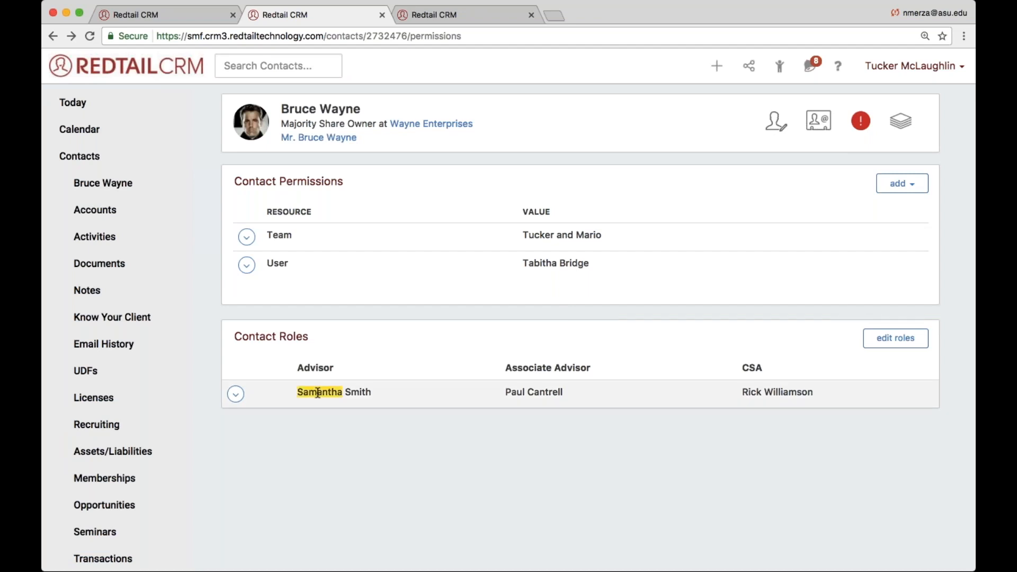
pyautogui.doubleClick(316, 369)
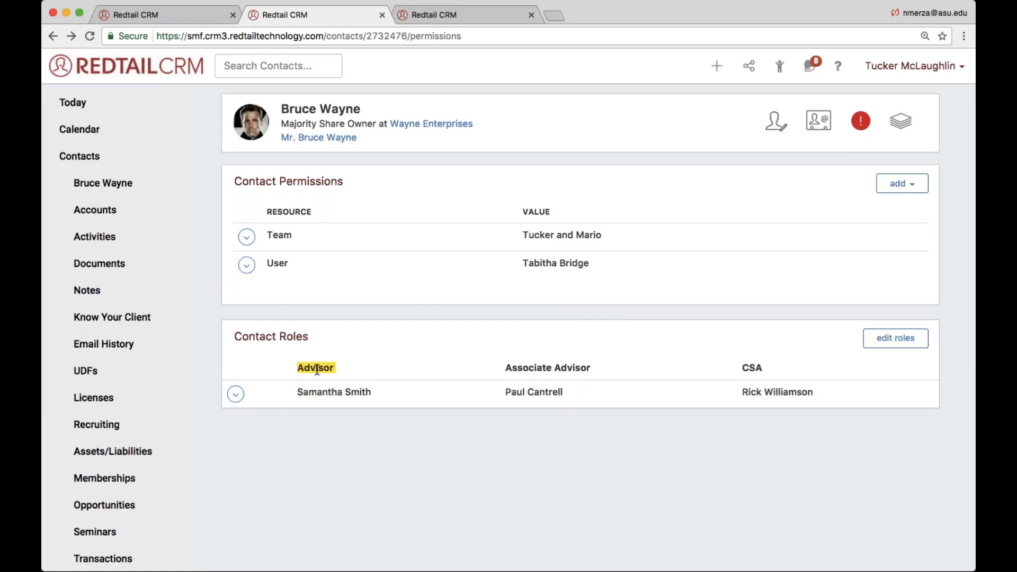
pyautogui.hscroll(5, 316, 369)
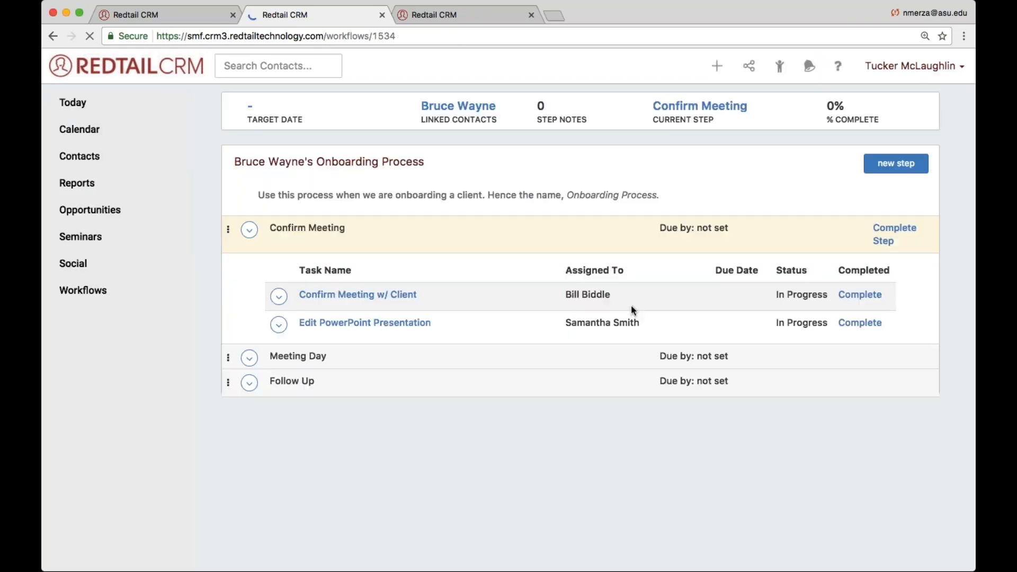
pyautogui.moveTo(565, 322); pyautogui.dragTo(641, 322)
# - Switch to the Marshall High School contact, reload the record and check which user holds its Advisor role
pyautogui.click(492, 11)
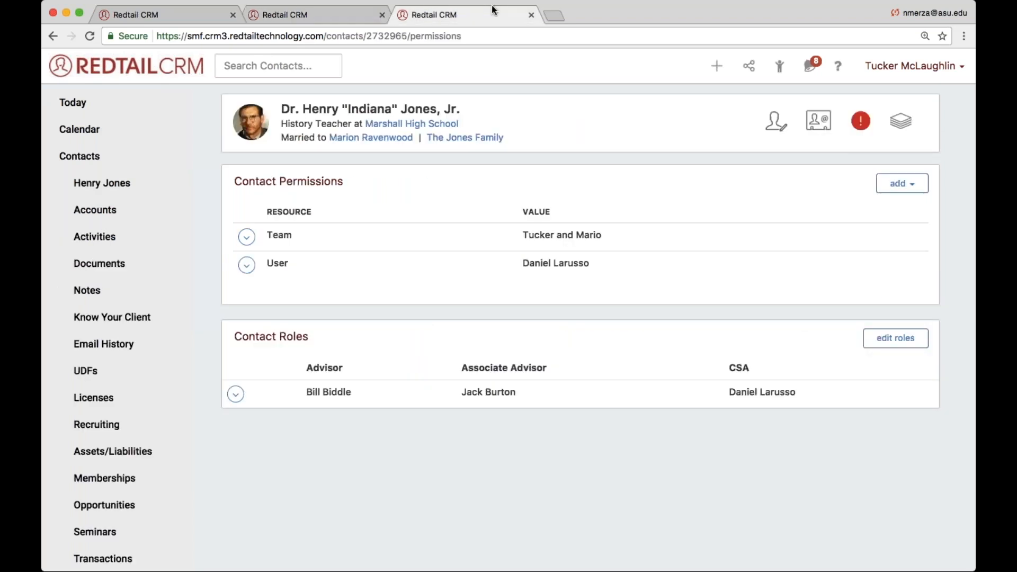
pyautogui.press('super+l')
pyautogui.press('BackSpace')
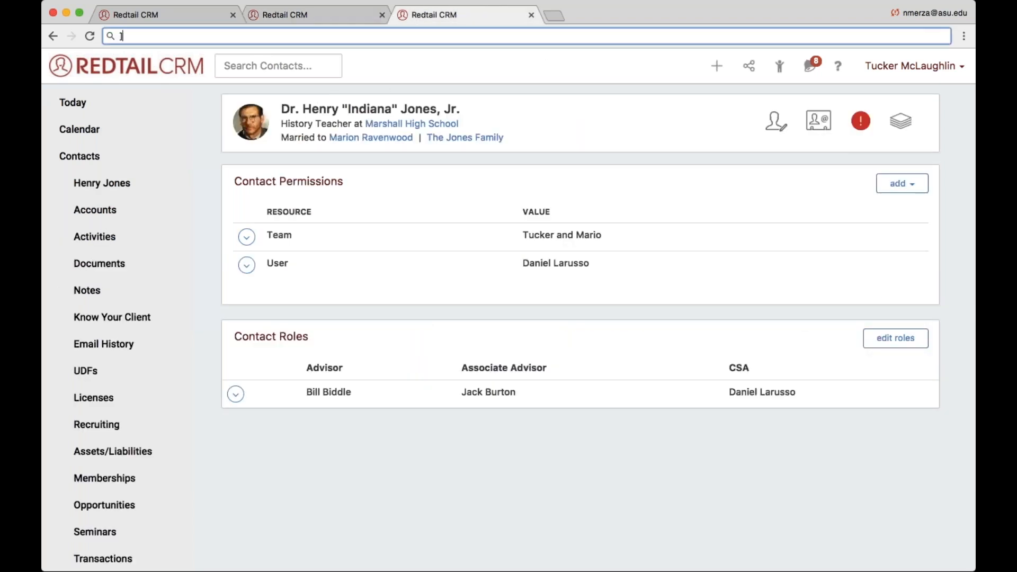
pyautogui.click(90, 35)
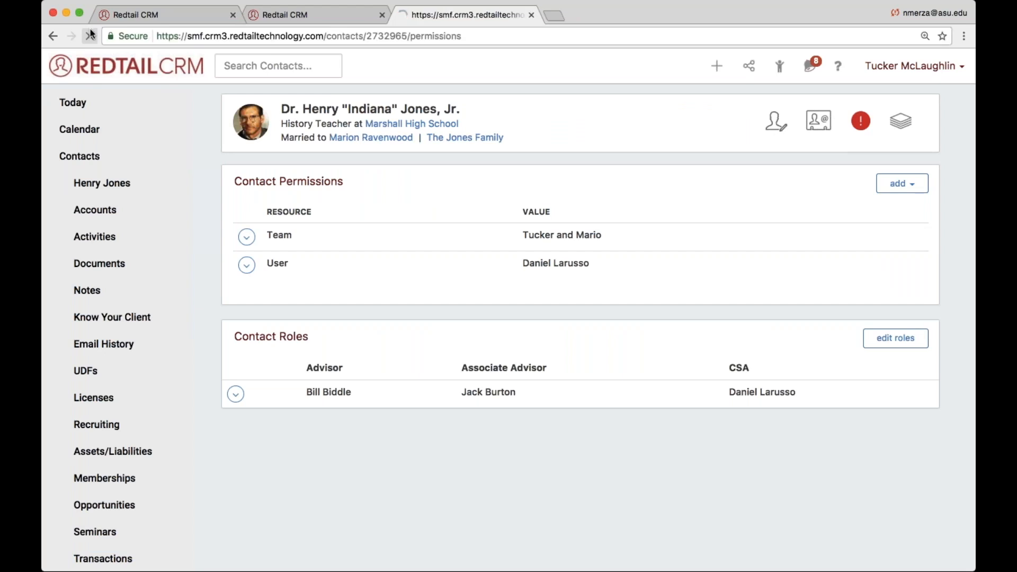
pyautogui.doubleClick(319, 371)
pyautogui.tripleClick(315, 392)
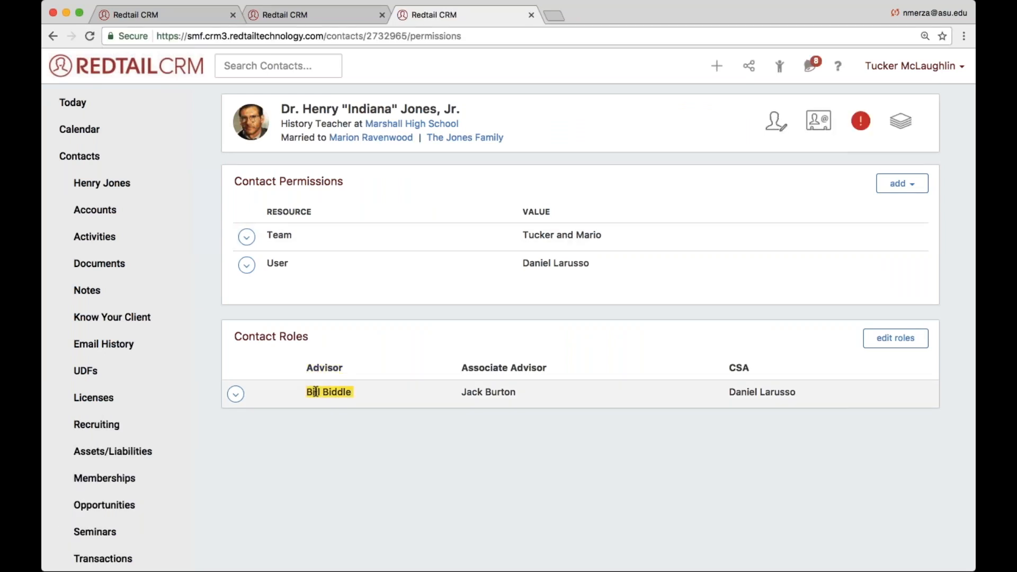
pyautogui.doubleClick(315, 392)
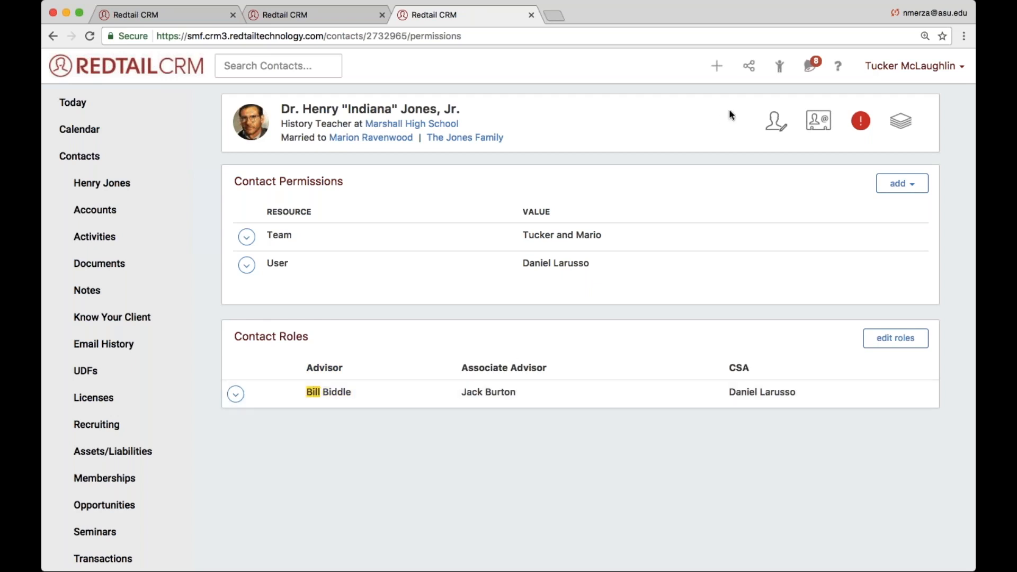
# - Start a new workflow for the Marshall High School contact from the 2017 Onboarding Process template
pyautogui.click(726, 77)
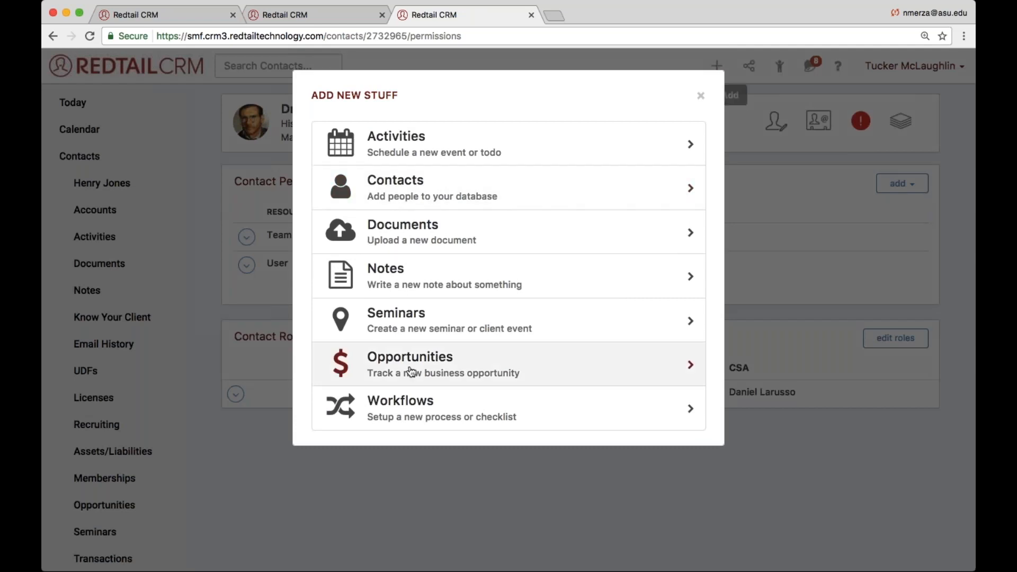
pyautogui.click(400, 398)
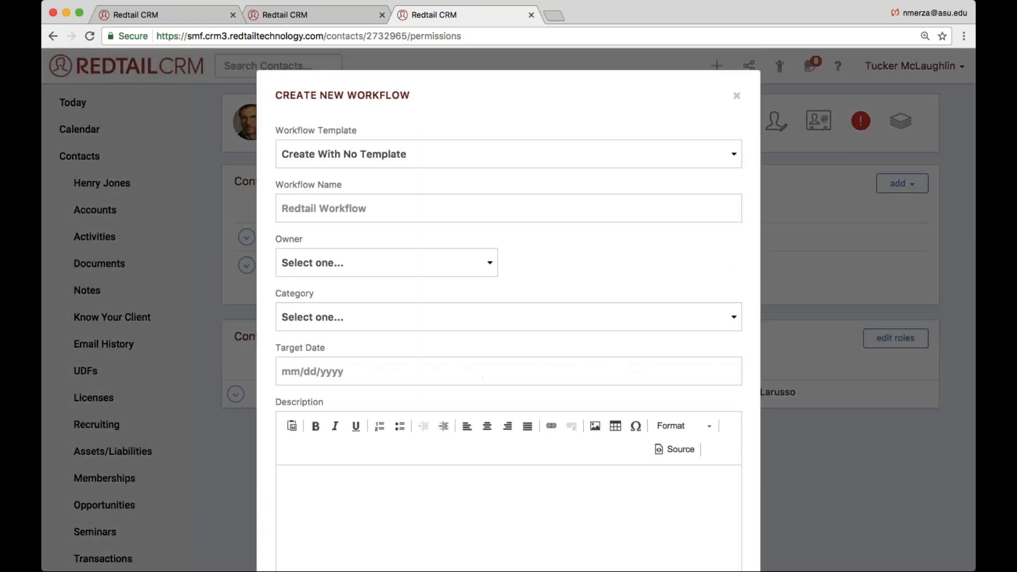
pyautogui.click(383, 164)
# - Replace "2017" in the workflow name with the contact's full name and create the workflow
pyautogui.moveTo(310, 207); pyautogui.dragTo(249, 206)
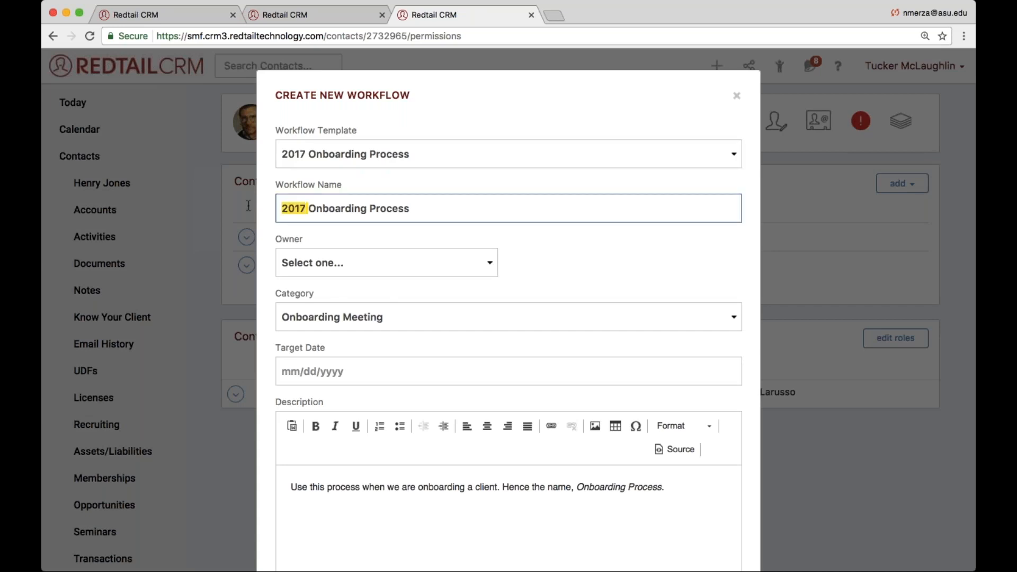
pyautogui.write('Henry ')
pyautogui.write("Jone'")
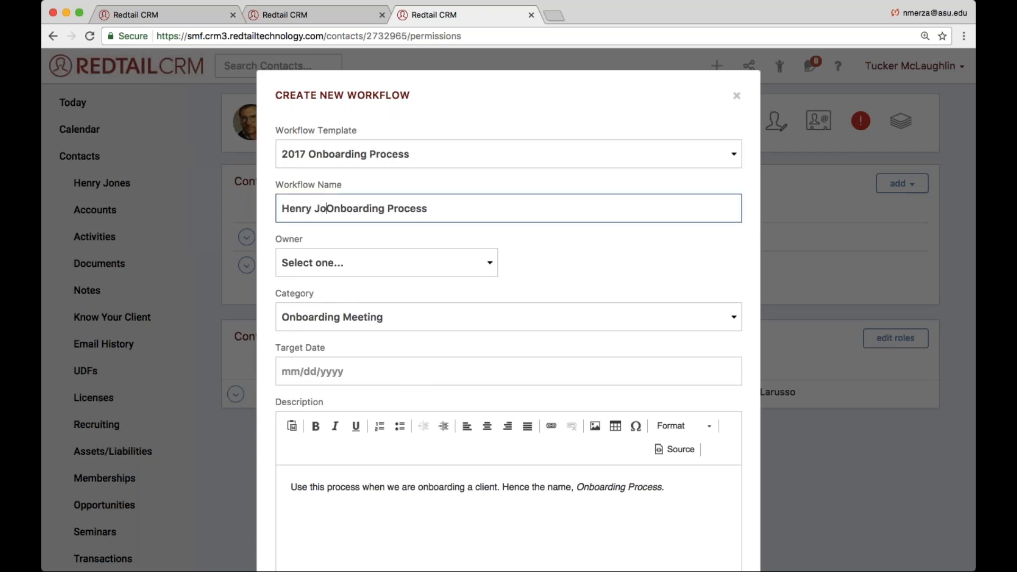
pyautogui.write('s')
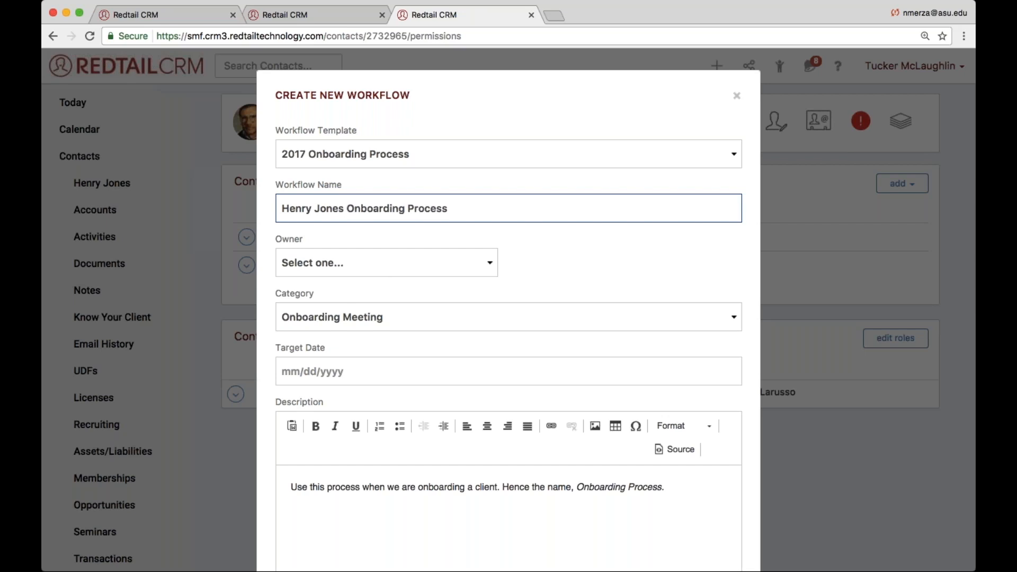
pyautogui.scroll(-5, 285, 296)
pyautogui.click(684, 525)
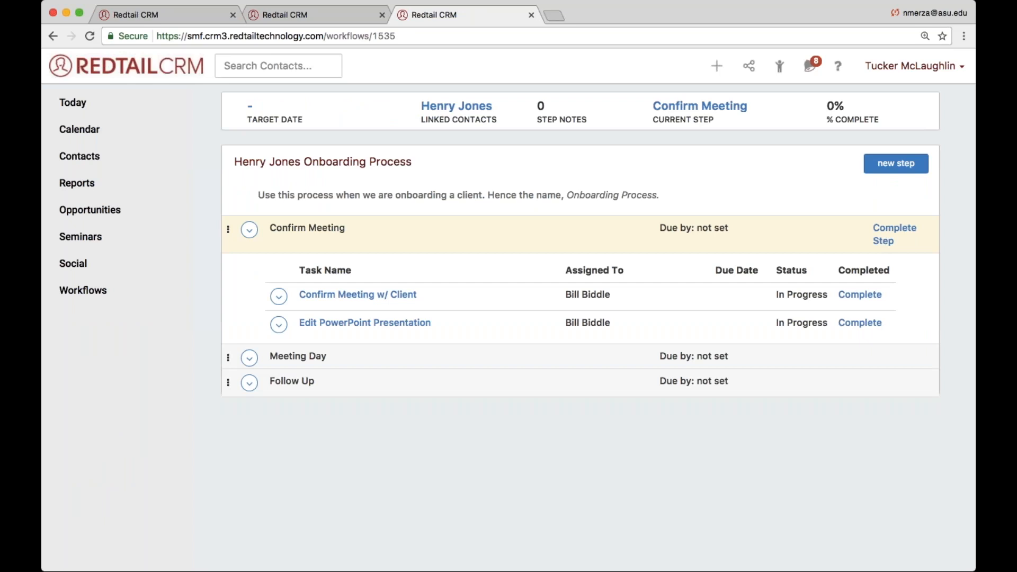
# - Check the assignee of the Edit PowerPoint Presentation task and go back to the contact's Permissions/Roles page
pyautogui.moveTo(564, 323); pyautogui.dragTo(616, 324)
pyautogui.hscroll(-5, 488, 291)
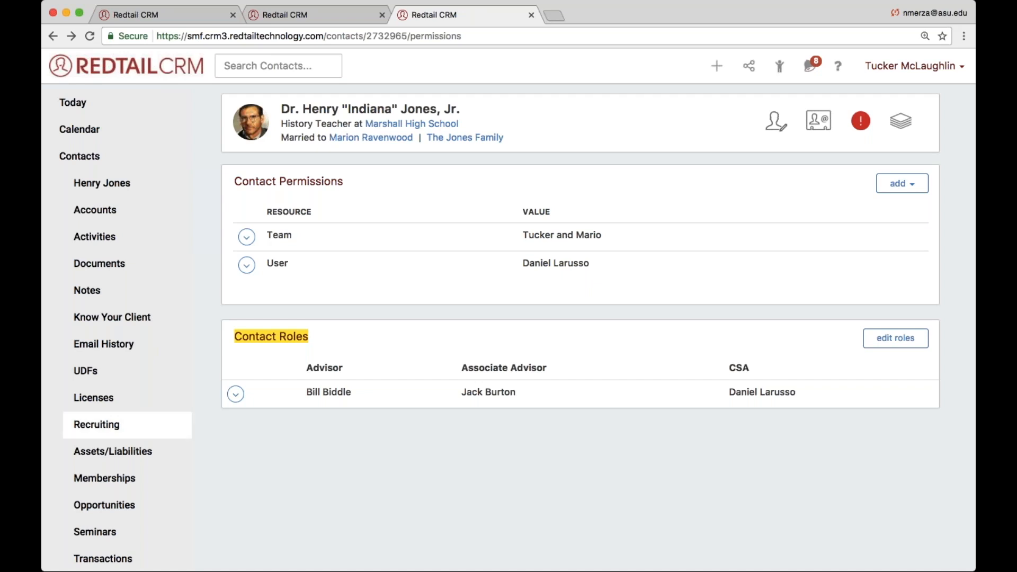
pyautogui.scroll(-5, 121, 318)
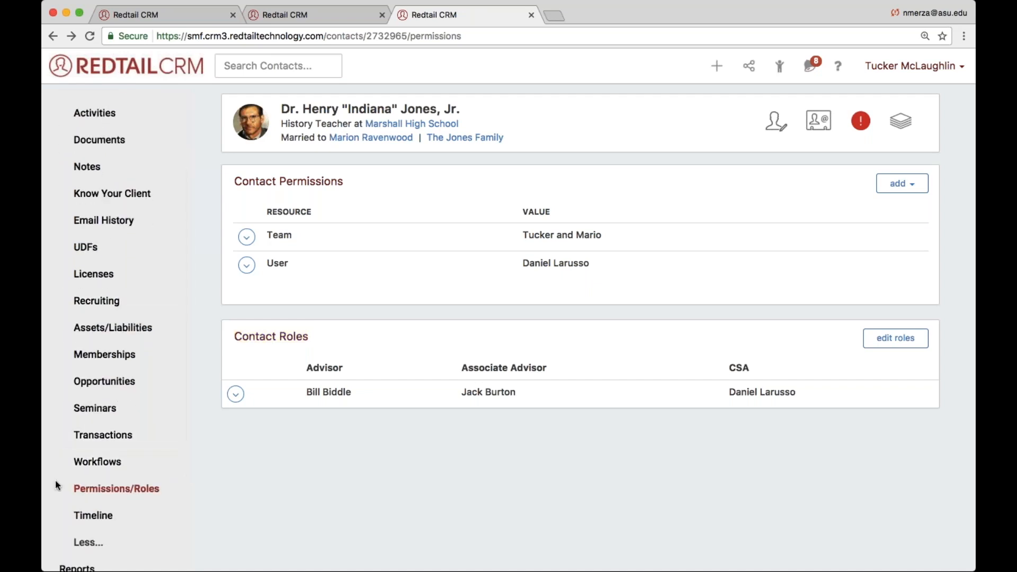
pyautogui.click(162, 494)
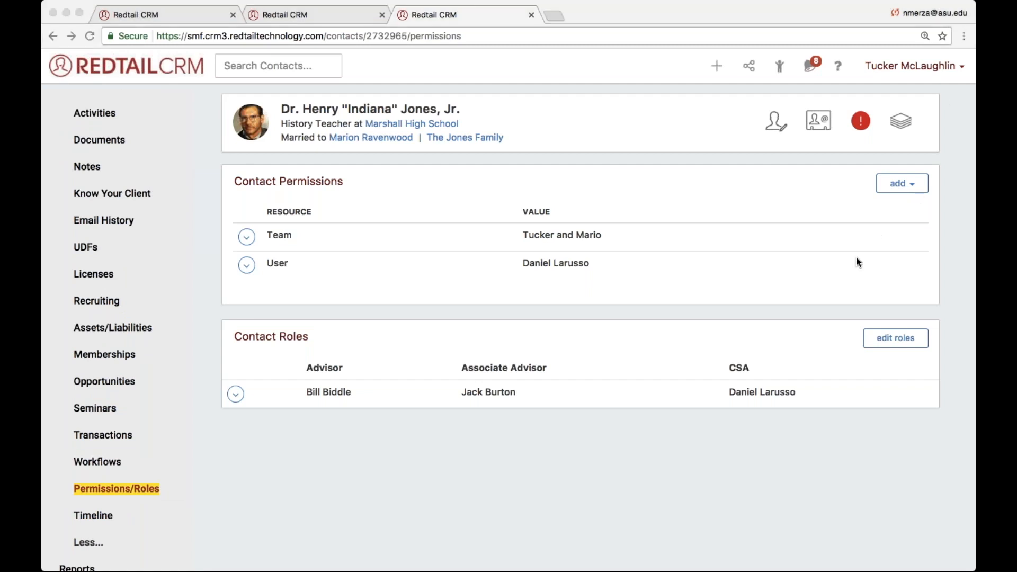
pyautogui.click(628, 240)
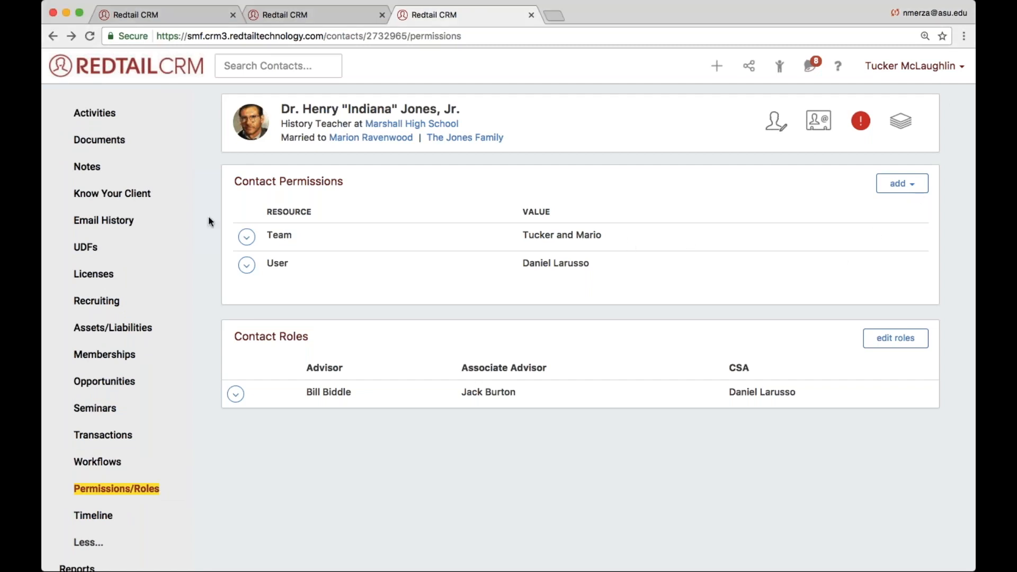
# - Open the advanced contact search and set its criterion type to Contact and its field to Servicing Advisor
pyautogui.scroll(5, 104, 165)
pyautogui.click(87, 161)
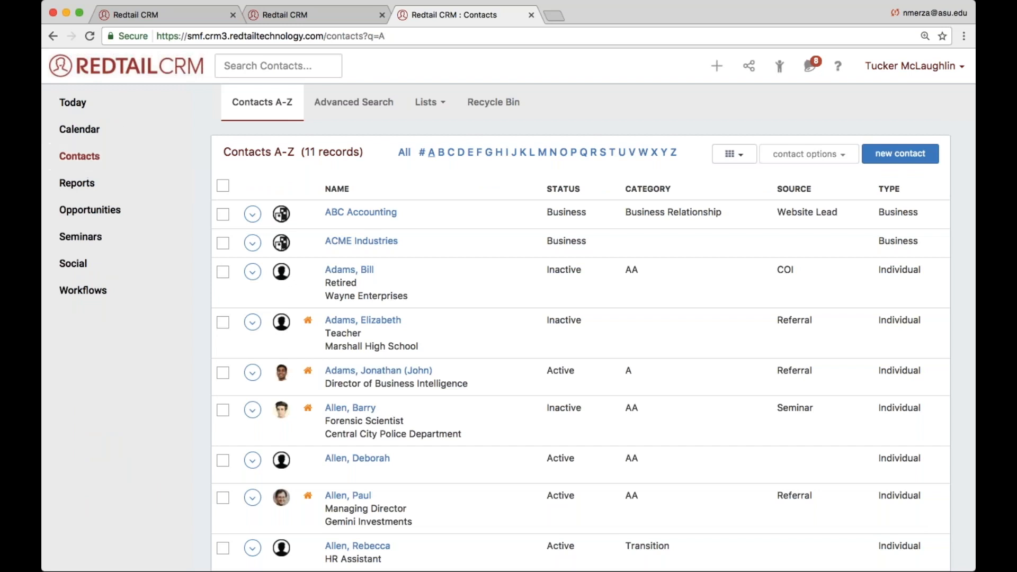
pyautogui.click(355, 115)
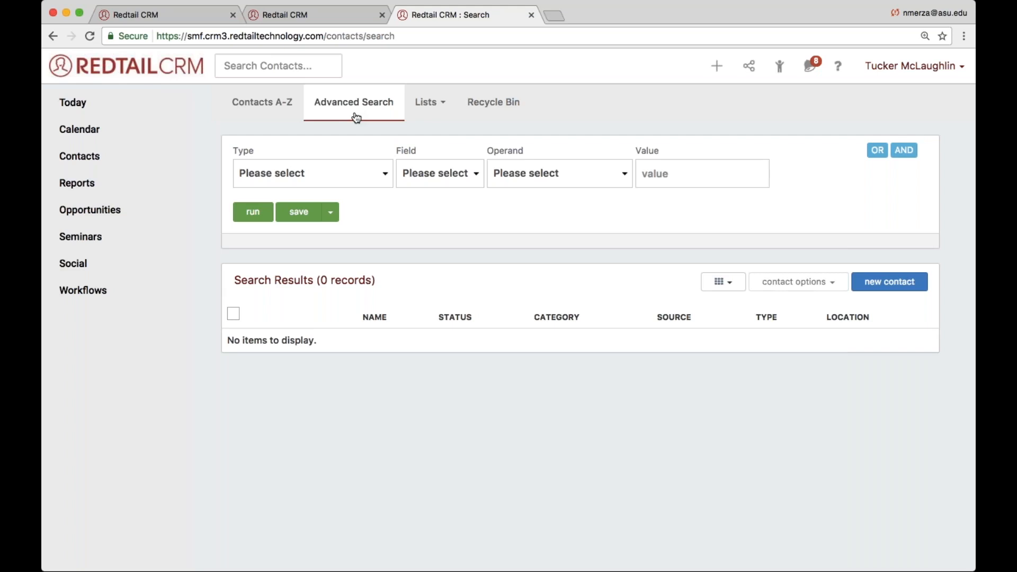
pyautogui.click(342, 111)
pyautogui.click(320, 221)
pyautogui.click(460, 168)
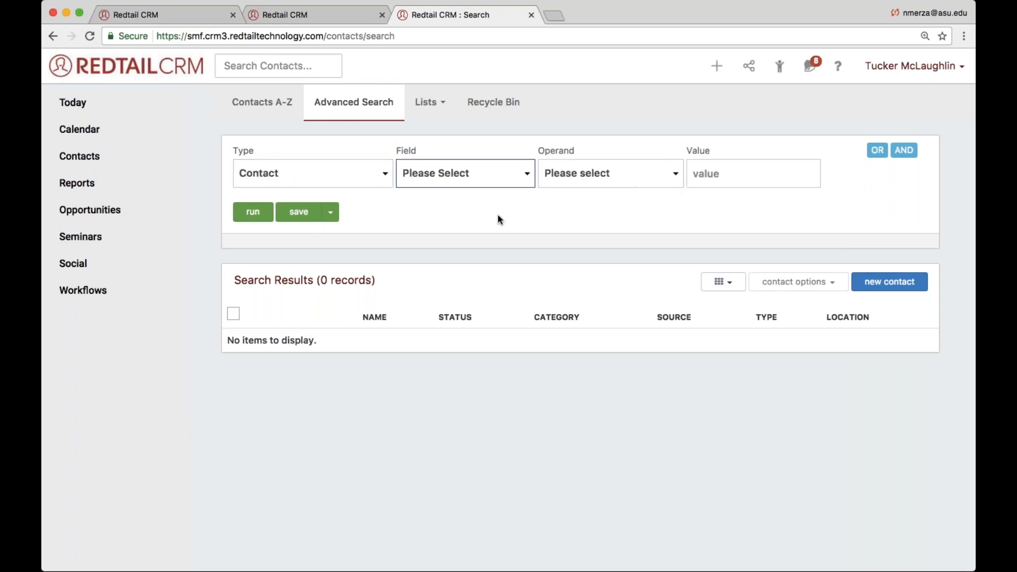
pyautogui.click(443, 472)
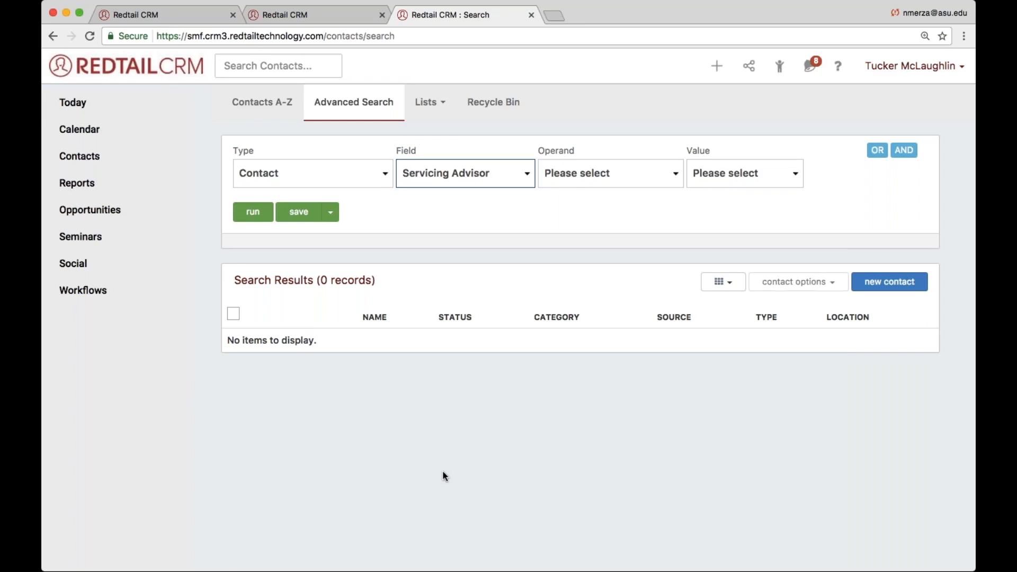
# - Set the operand to Equal To and the value to the Marshall High School contact's Advisor, and run the search
pyautogui.click(599, 173)
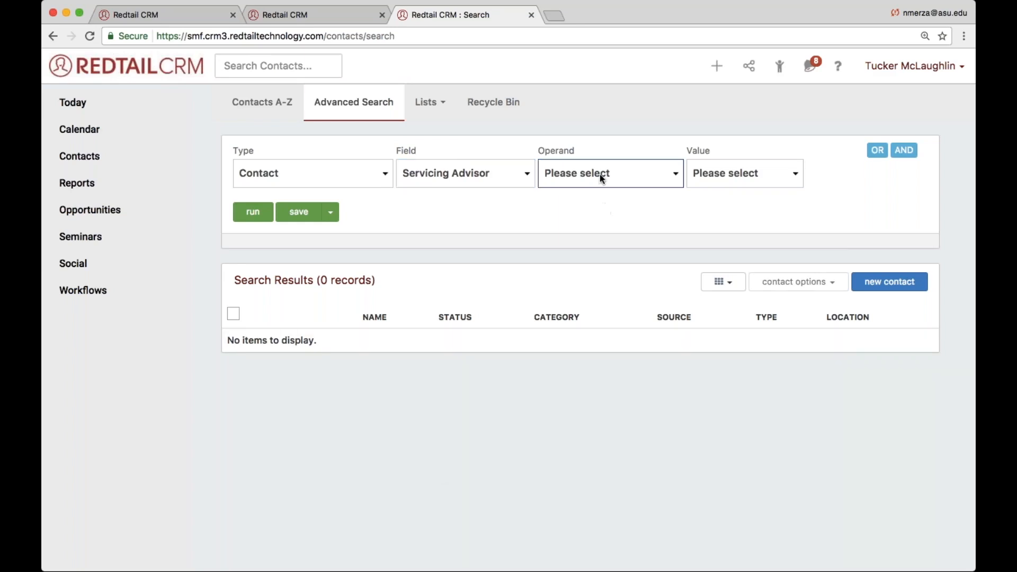
pyautogui.click(681, 182)
pyautogui.click(704, 186)
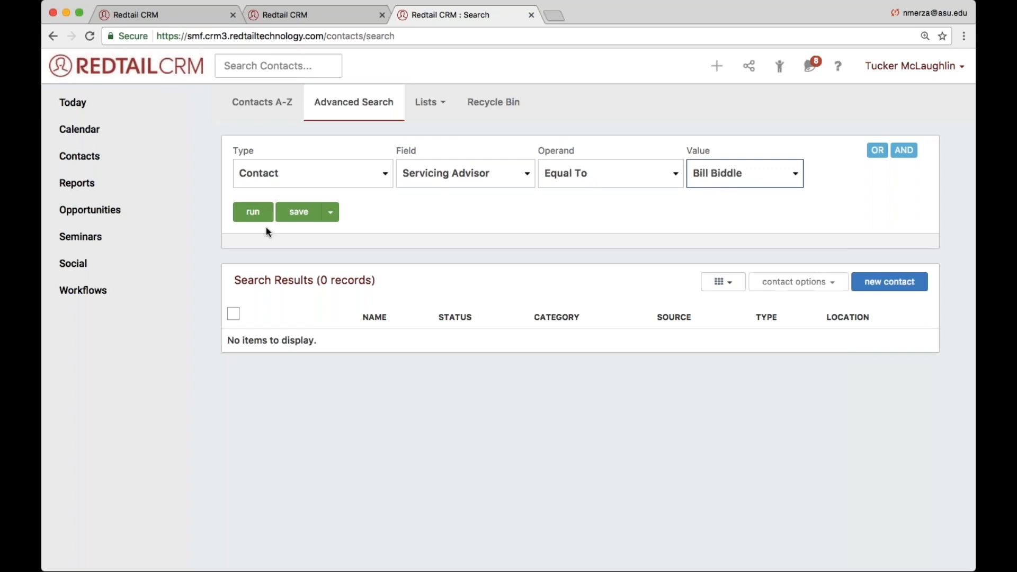
pyautogui.click(253, 212)
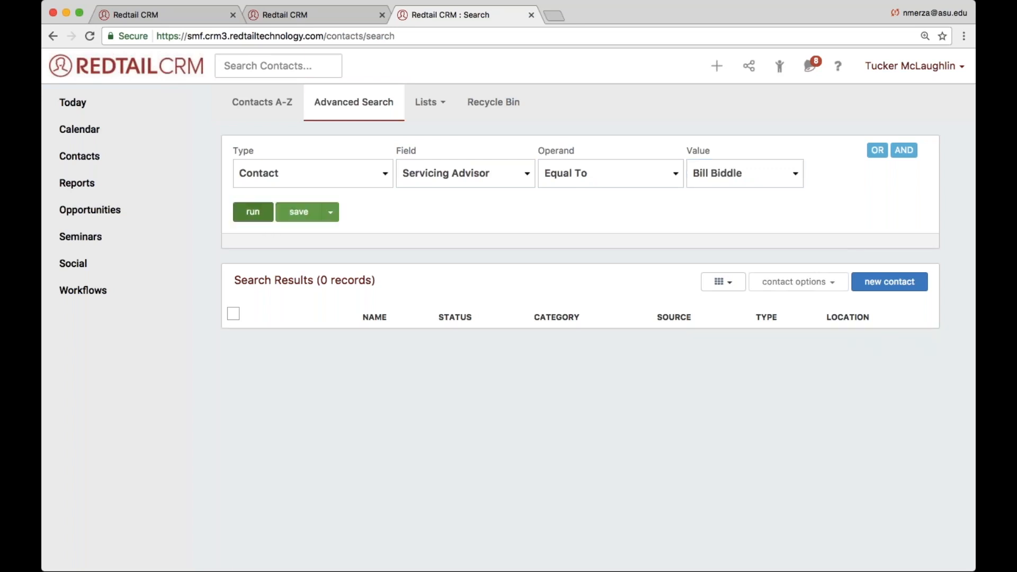
pyautogui.click(253, 212)
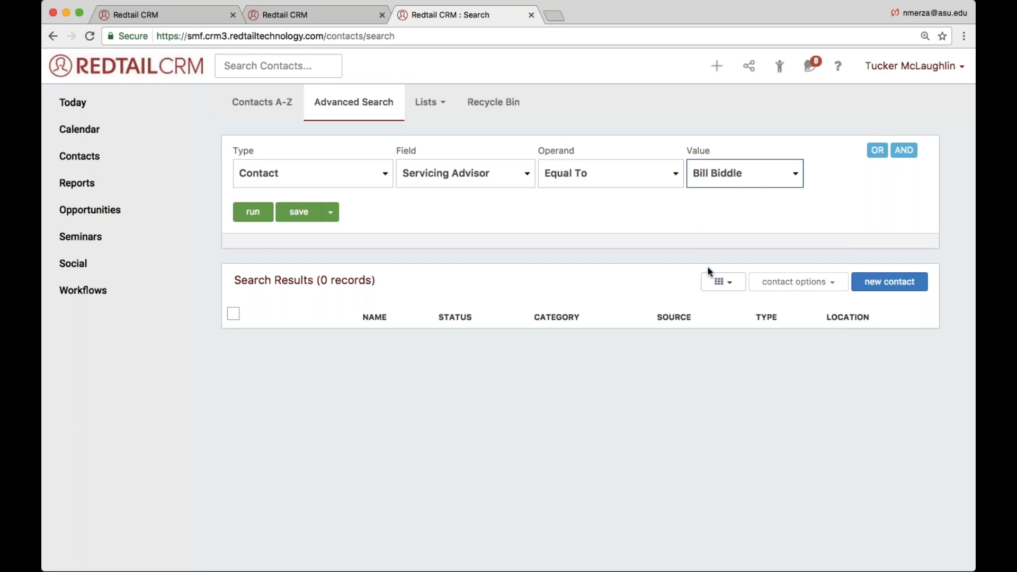
# - Rerun the search with the logged-in user as Servicing Advisor and select all resulting contacts, including those beyond the first page
pyautogui.press('Down')
pyautogui.click(236, 215)
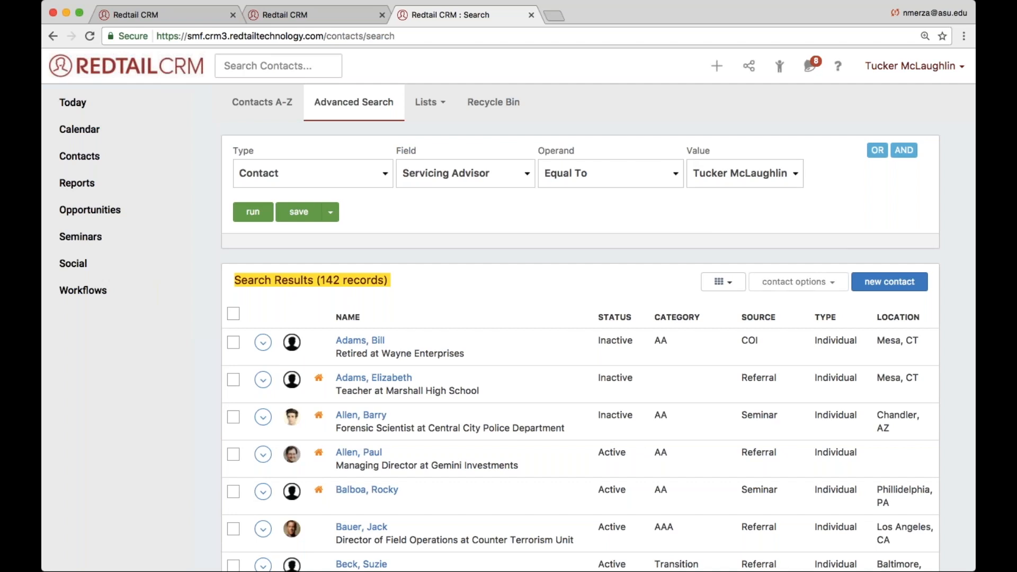
pyautogui.click(233, 317)
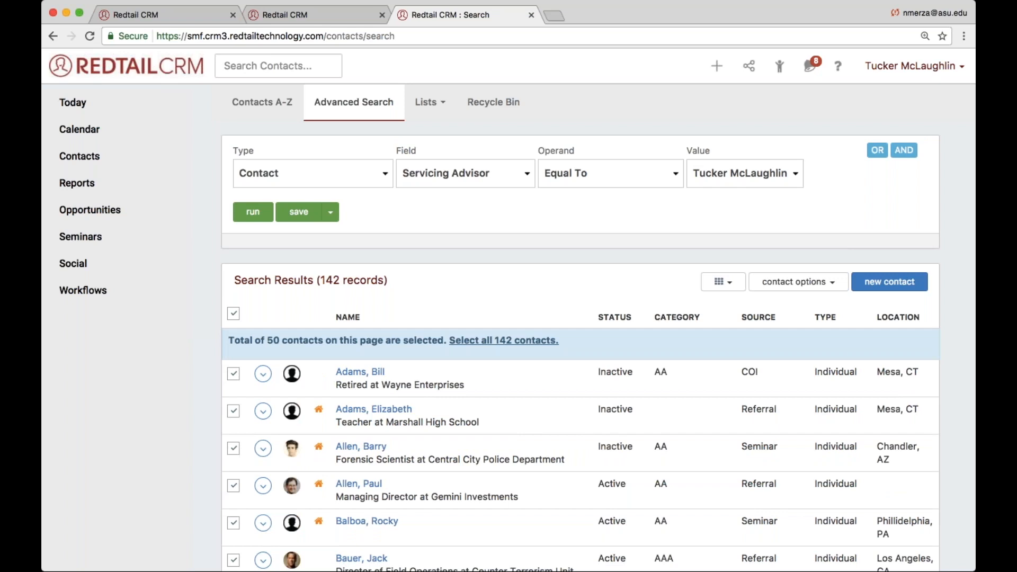
pyautogui.moveTo(228, 339); pyautogui.dragTo(550, 370)
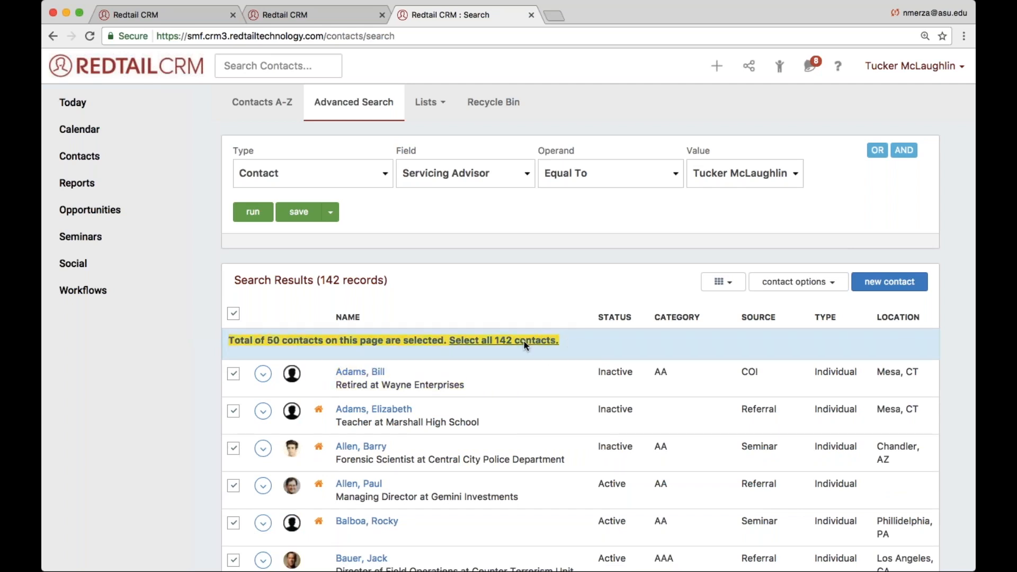
pyautogui.click(463, 340)
pyautogui.scroll(-20, 446, 334)
pyautogui.scroll(20, 446, 335)
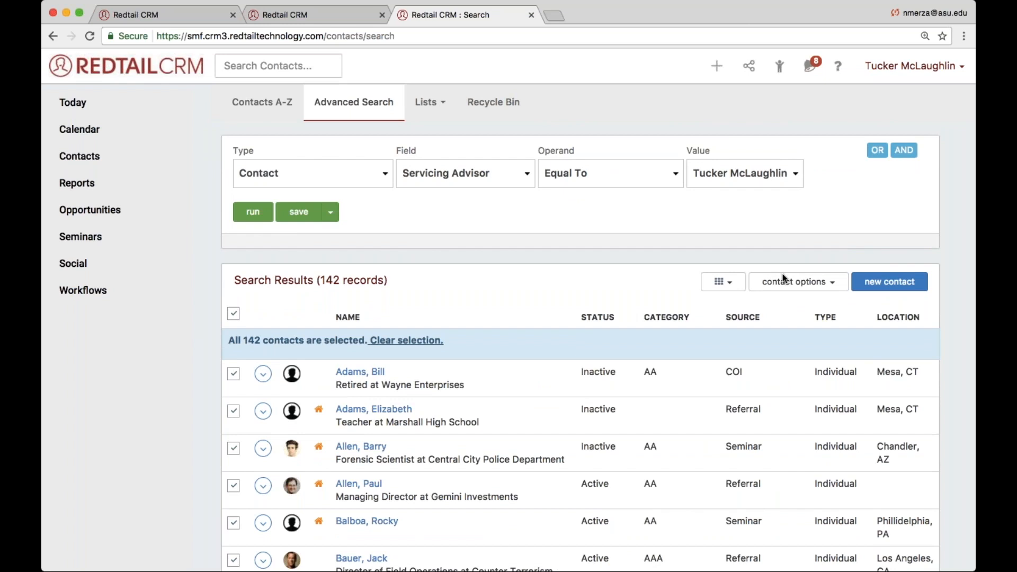
# - Open the Role Assignment bulk action for the selected contacts
pyautogui.click(800, 282)
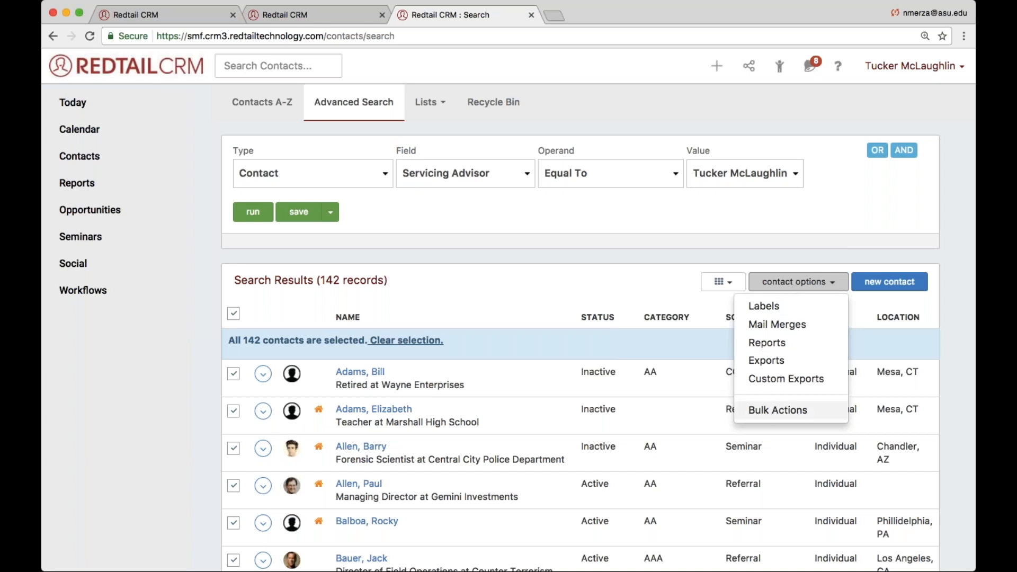
pyautogui.click(765, 412)
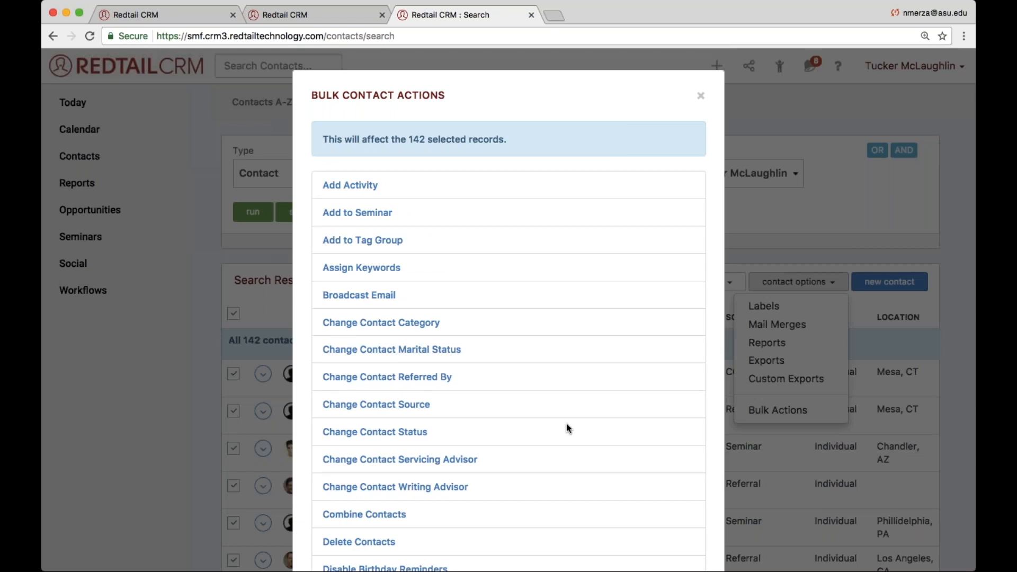
pyautogui.scroll(-5, 566, 425)
pyautogui.scroll(-5, 567, 424)
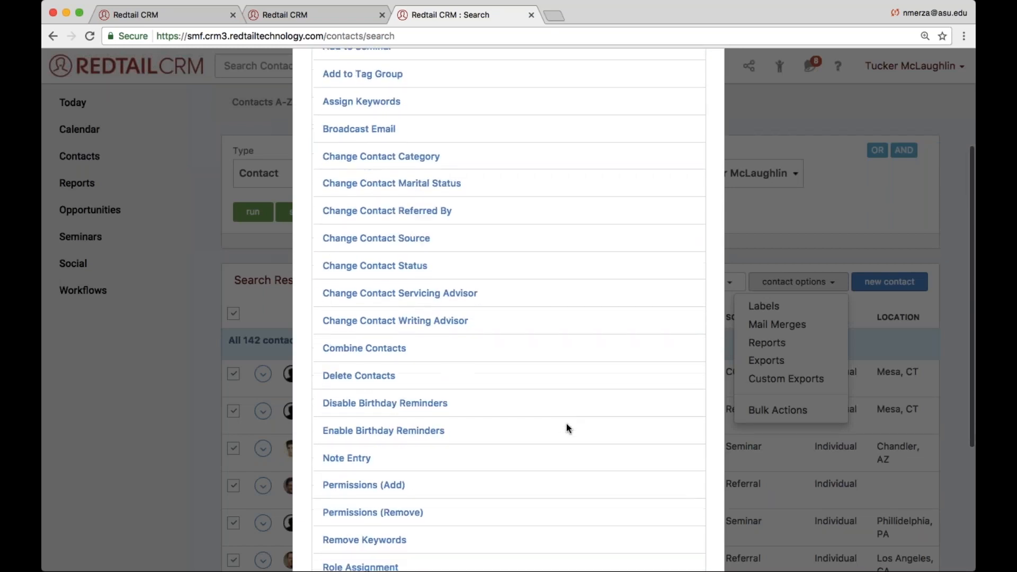
pyautogui.scroll(-2, 566, 425)
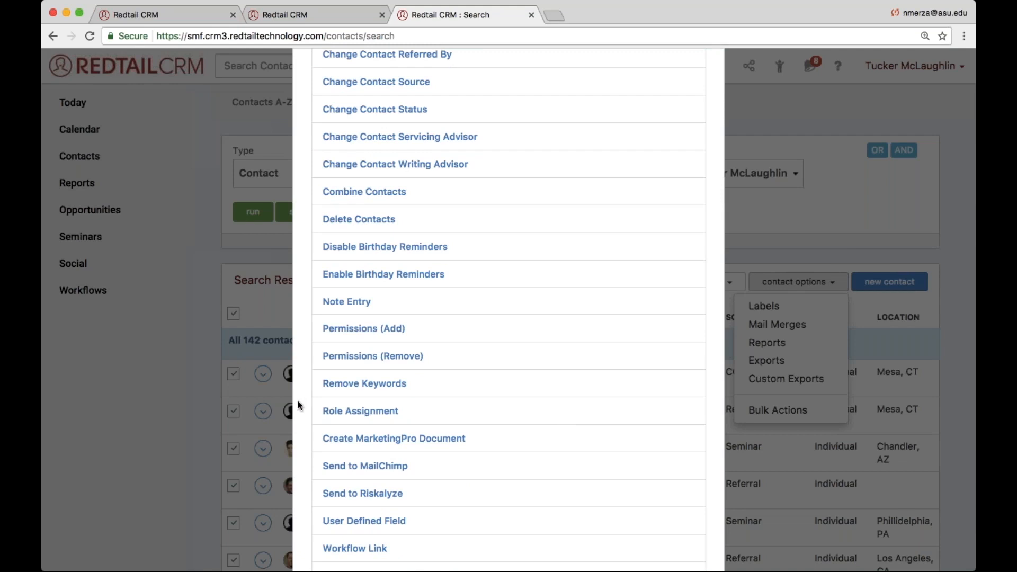
pyautogui.moveTo(322, 412); pyautogui.dragTo(406, 412)
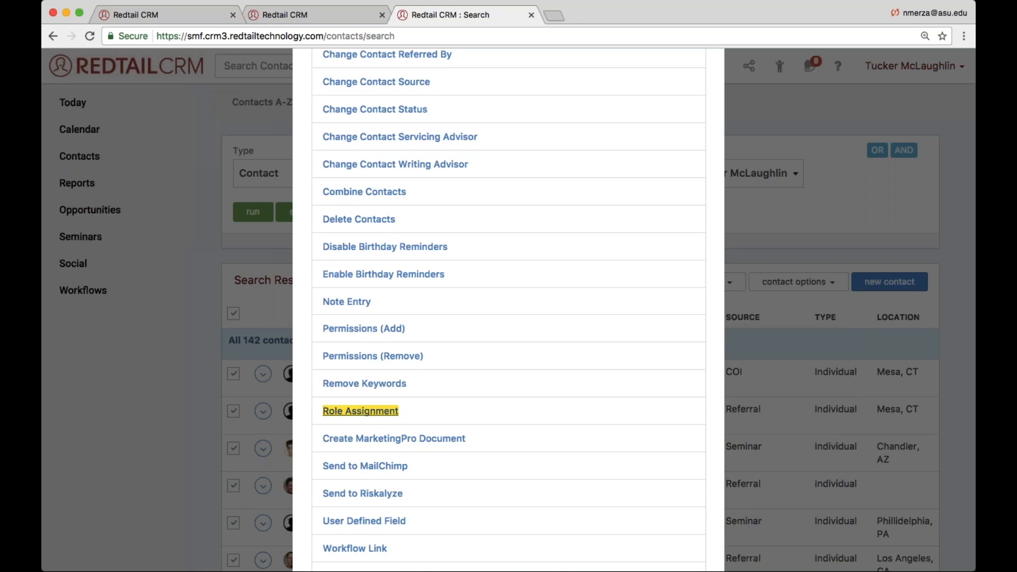
pyautogui.click(360, 411)
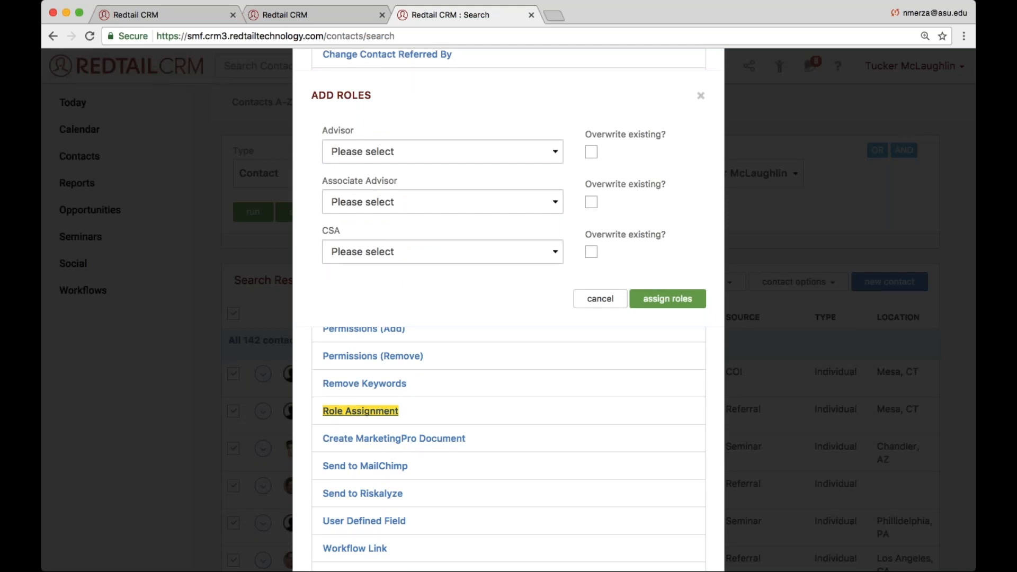
# - Choose the logged-in user as Advisor, the user from the first search as Associate Advisor, and a third user as CSA
pyautogui.click(344, 159)
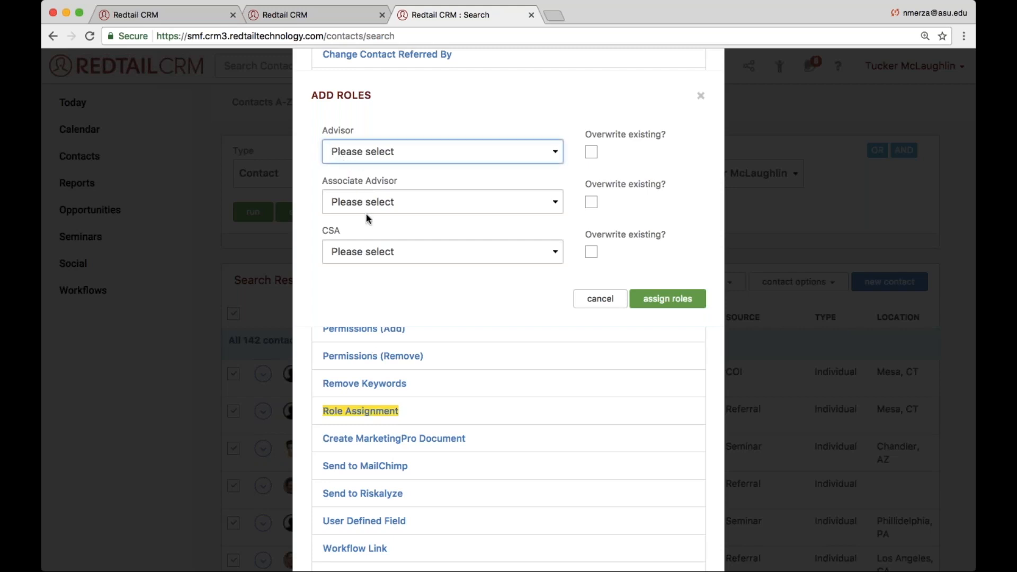
pyautogui.click(372, 259)
pyautogui.click(396, 194)
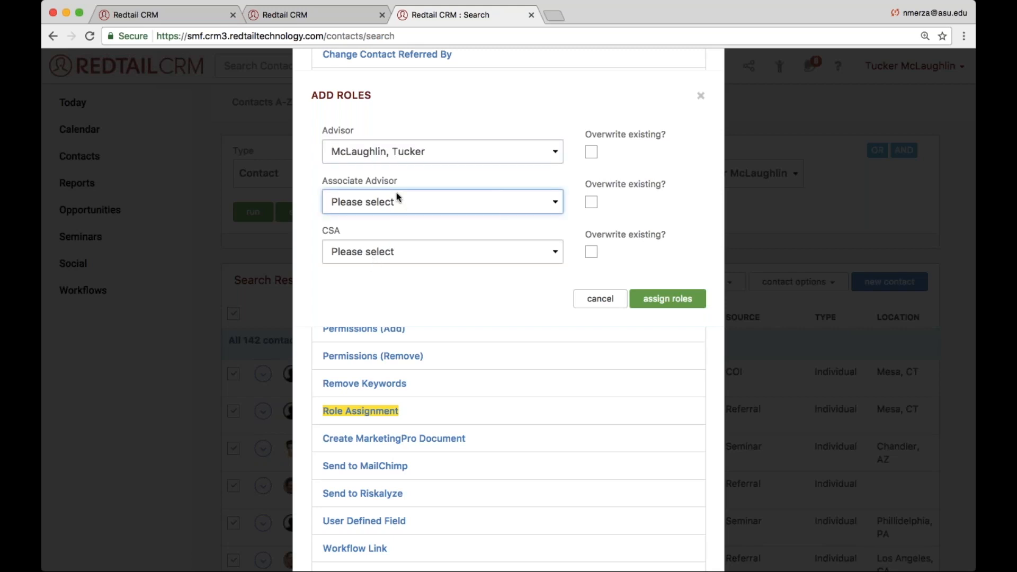
pyautogui.click(387, 212)
pyautogui.click(387, 254)
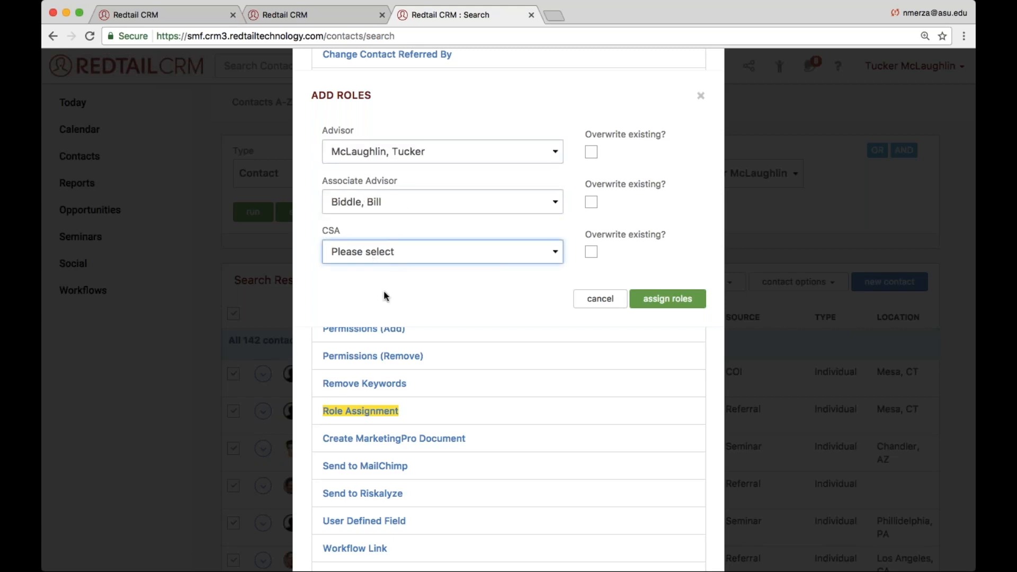
pyautogui.click(386, 386)
# - Enable overwriting existing values for the Advisor, Associate Advisor and CSA roles, and assign the roles
pyautogui.click(591, 151)
pyautogui.click(591, 202)
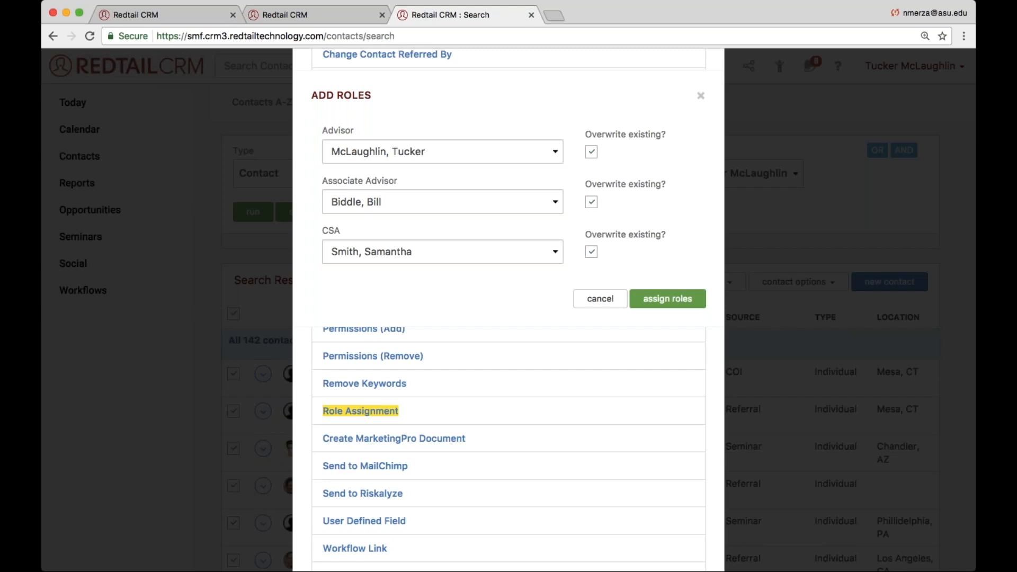
pyautogui.click(667, 299)
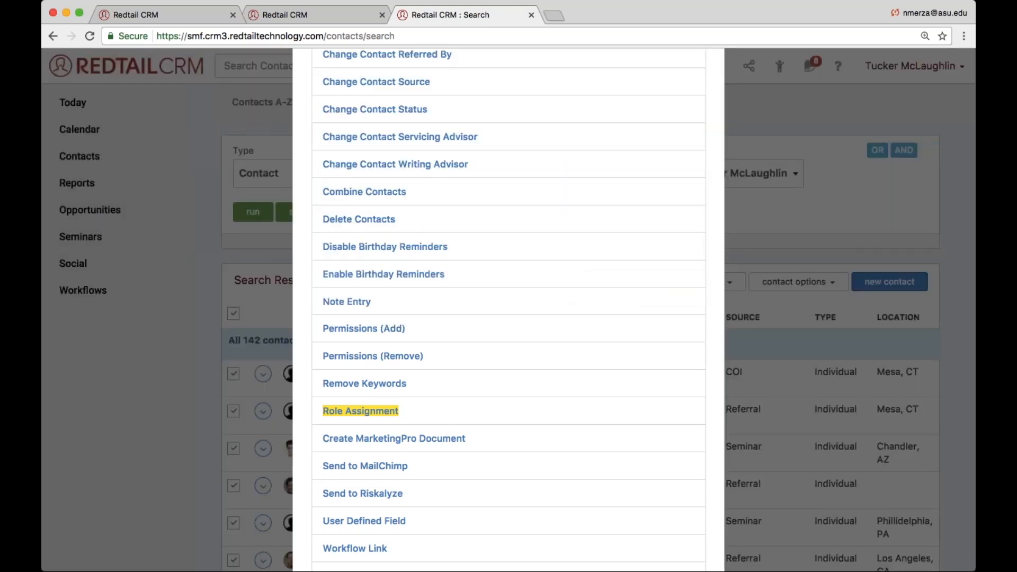
# - Close the bulk contact actions and open the record of the managing director at Gemini Investments
pyautogui.click(744, 303)
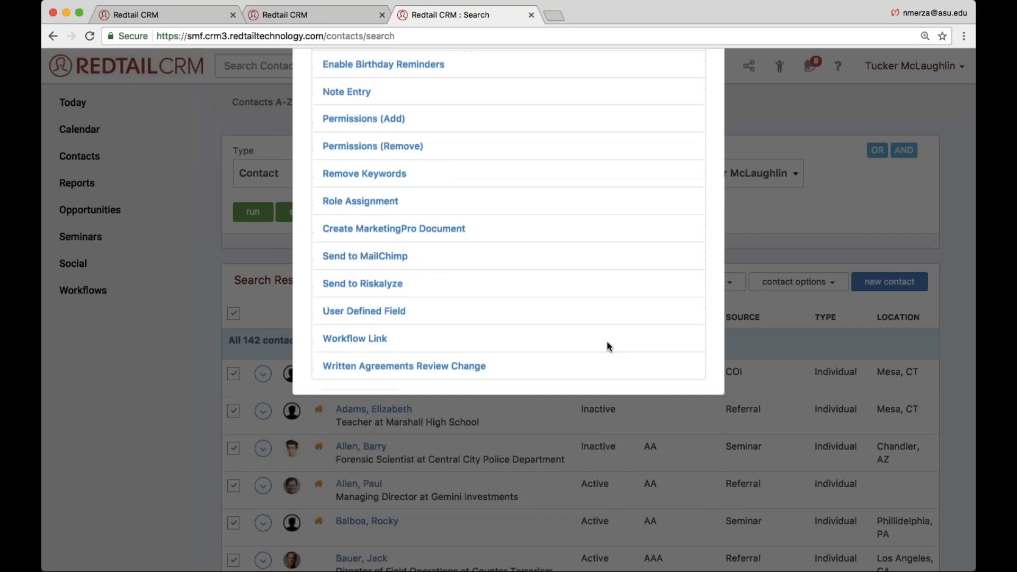
pyautogui.click(365, 484)
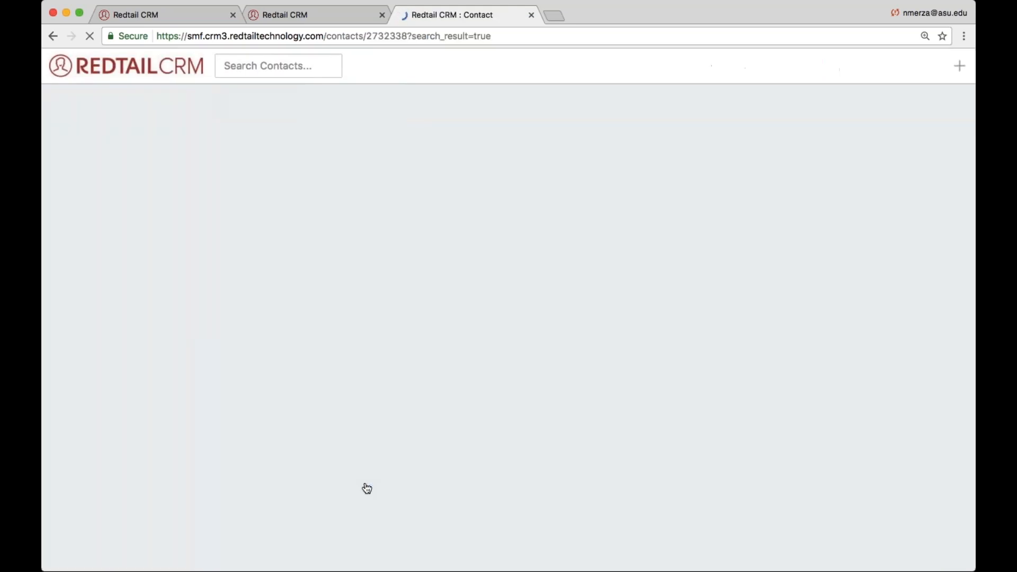
# - Open the contact's permissions and roles page and check who is assigned as Advisor, Associate Advisor and CSA
pyautogui.click(94, 383)
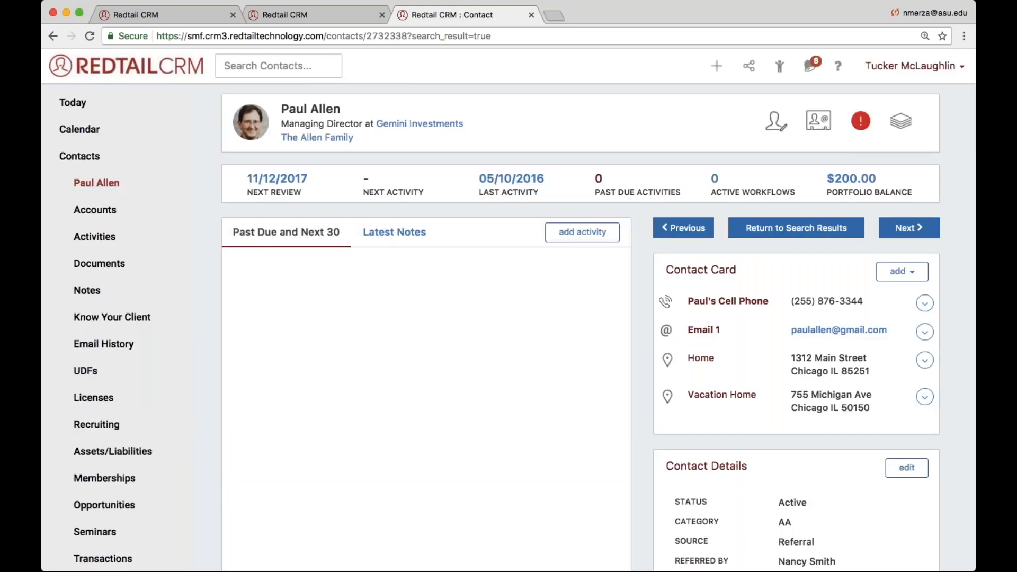
pyautogui.scroll(-5, 116, 424)
pyautogui.click(121, 459)
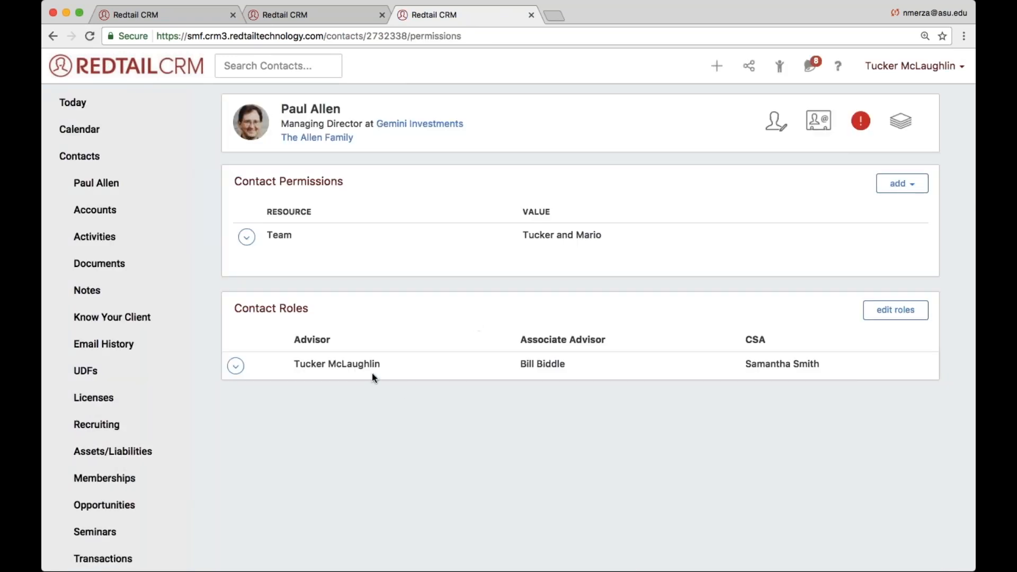
pyautogui.doubleClick(301, 364)
pyautogui.doubleClick(551, 364)
pyautogui.click(775, 361)
pyautogui.moveTo(775, 364); pyautogui.dragTo(818, 364)
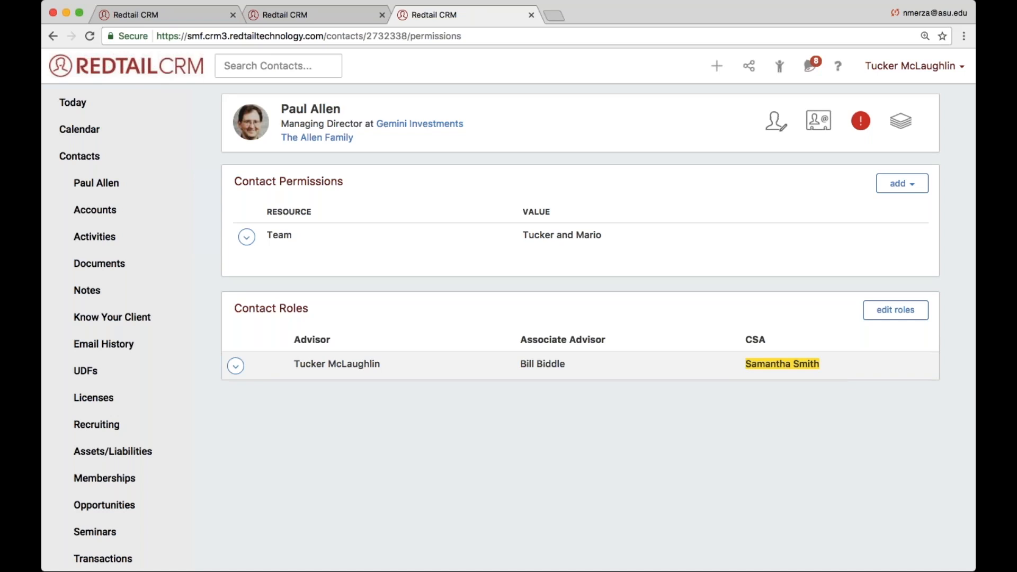
# - Run an advanced contact search with type Roles, field Advisor, operand Equal To and the logged-in user as value
pyautogui.click(109, 155)
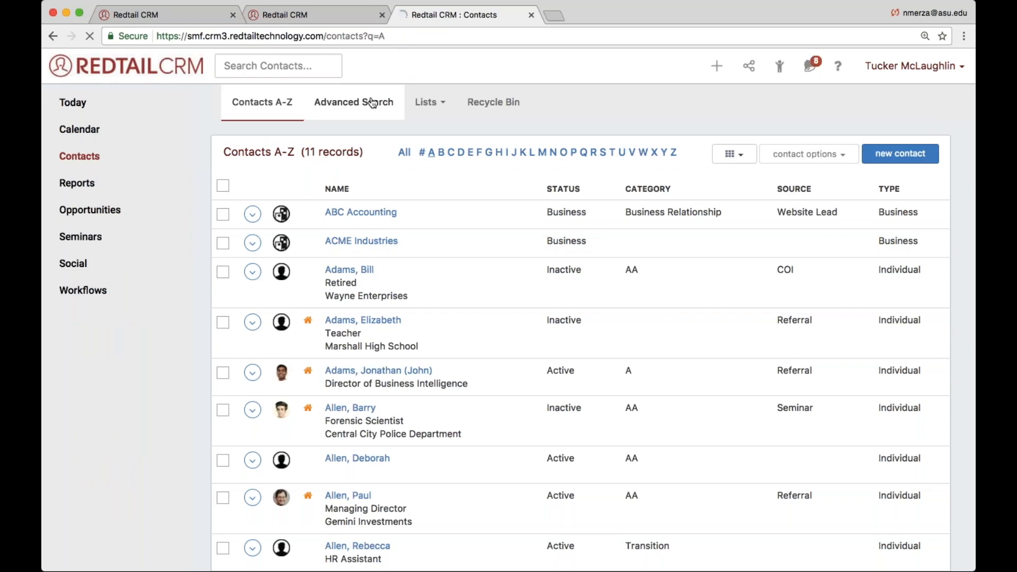
pyautogui.click(371, 102)
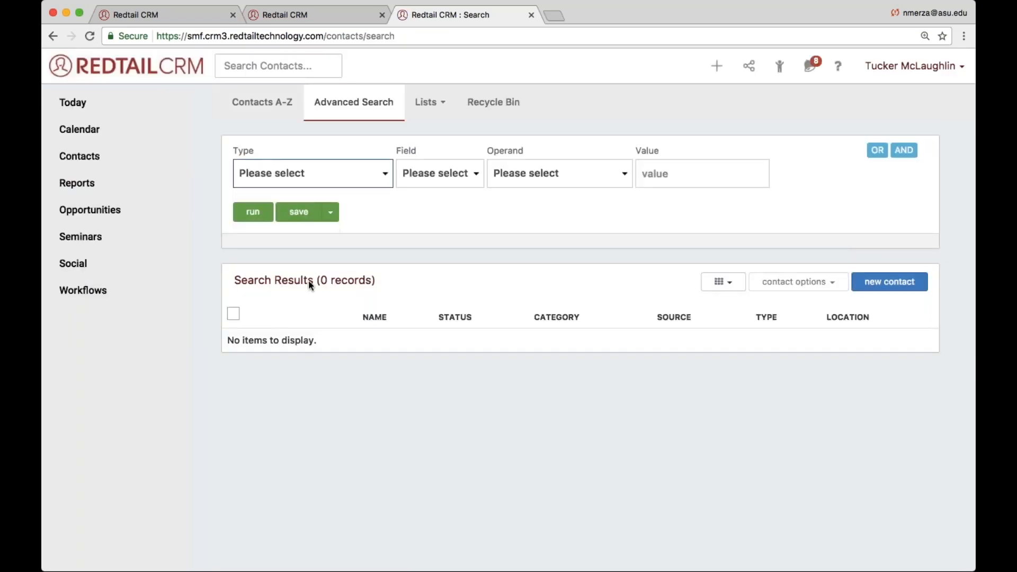
pyautogui.click(263, 376)
pyautogui.click(460, 182)
pyautogui.click(446, 184)
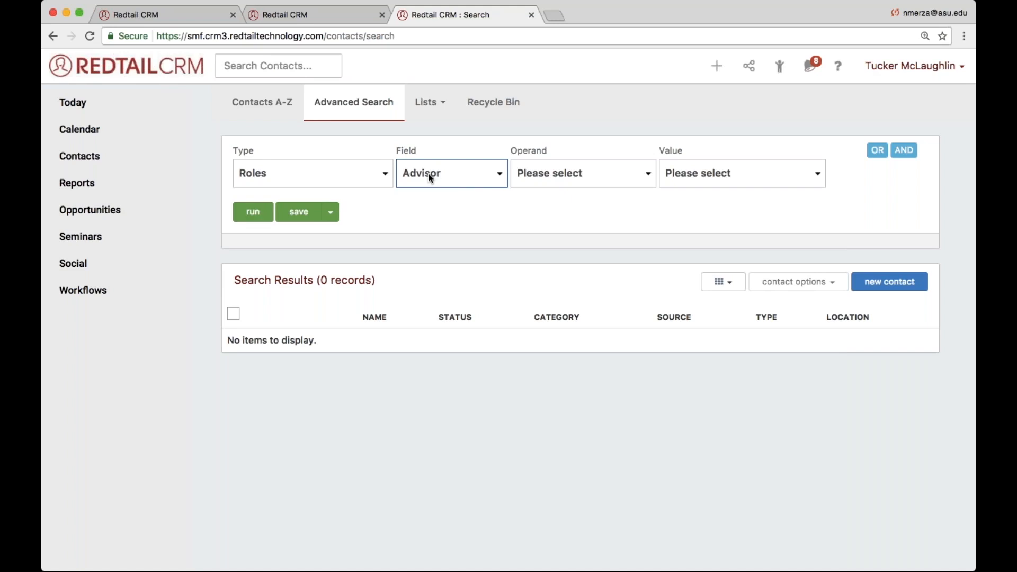
pyautogui.click(531, 173)
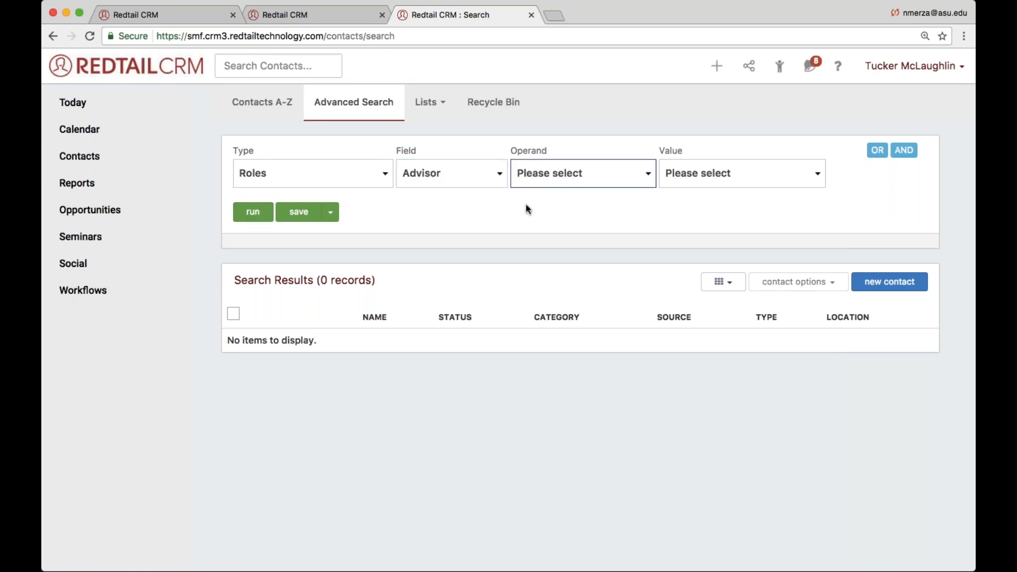
pyautogui.click(531, 207)
pyautogui.click(711, 182)
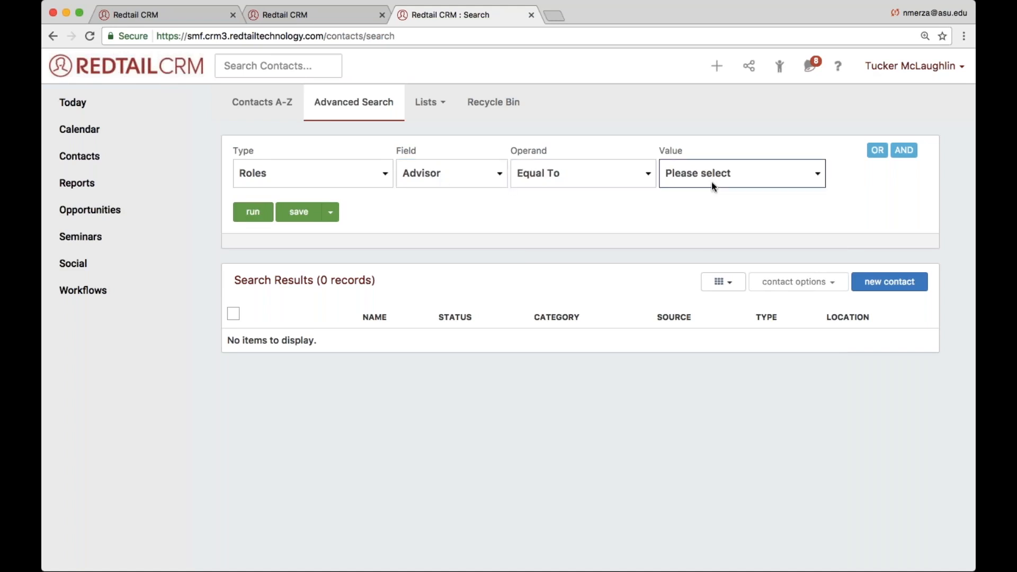
pyautogui.click(670, 281)
pyautogui.click(243, 214)
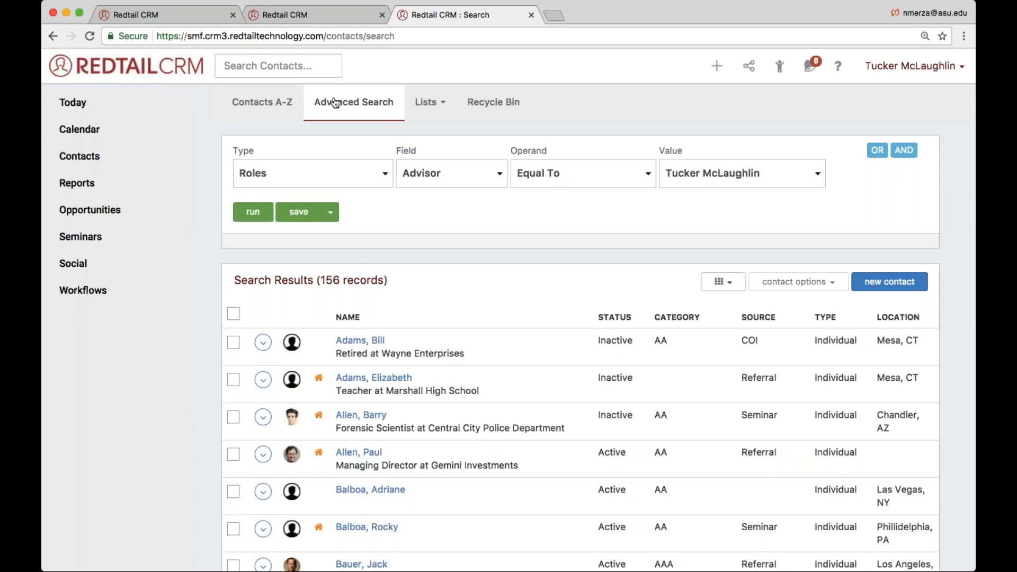
# - Start a fresh advanced search for contacts whose Advisor role Is Empty and run it
pyautogui.click(332, 104)
pyautogui.click(288, 171)
pyautogui.click(351, 286)
pyautogui.click(444, 183)
pyautogui.click(462, 188)
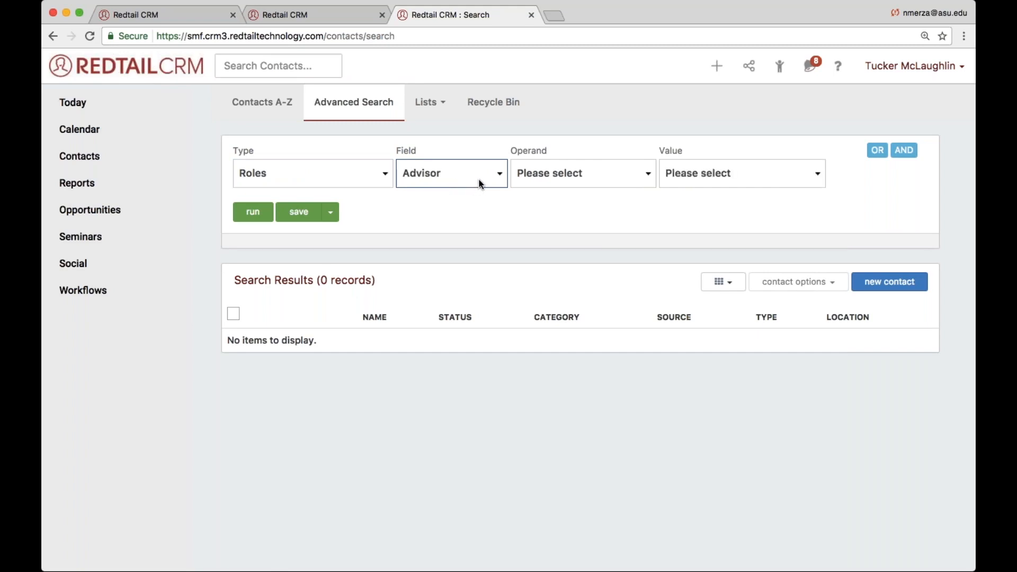
pyautogui.click(533, 173)
pyautogui.click(522, 245)
pyautogui.click(249, 214)
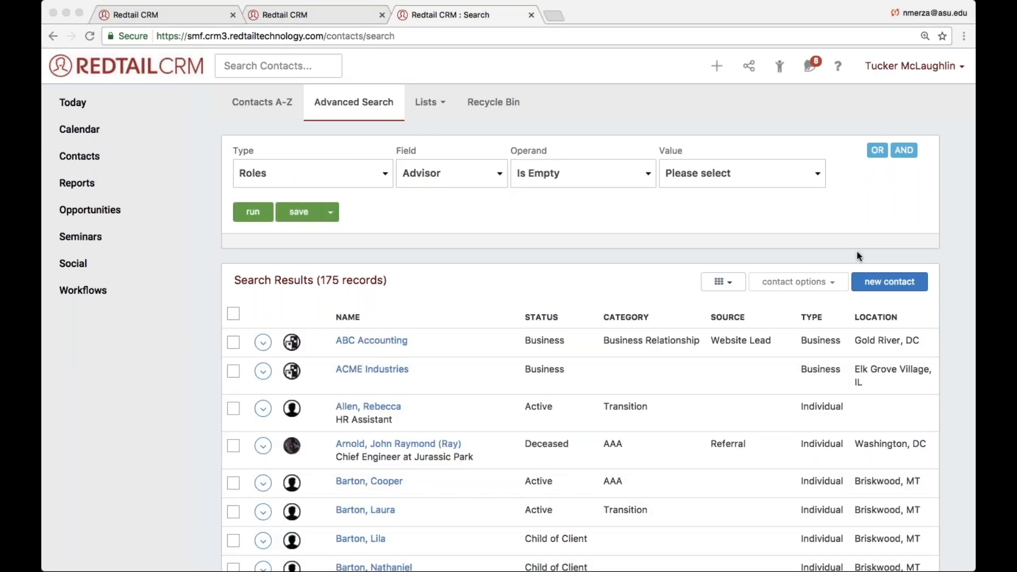
pyautogui.click(556, 293)
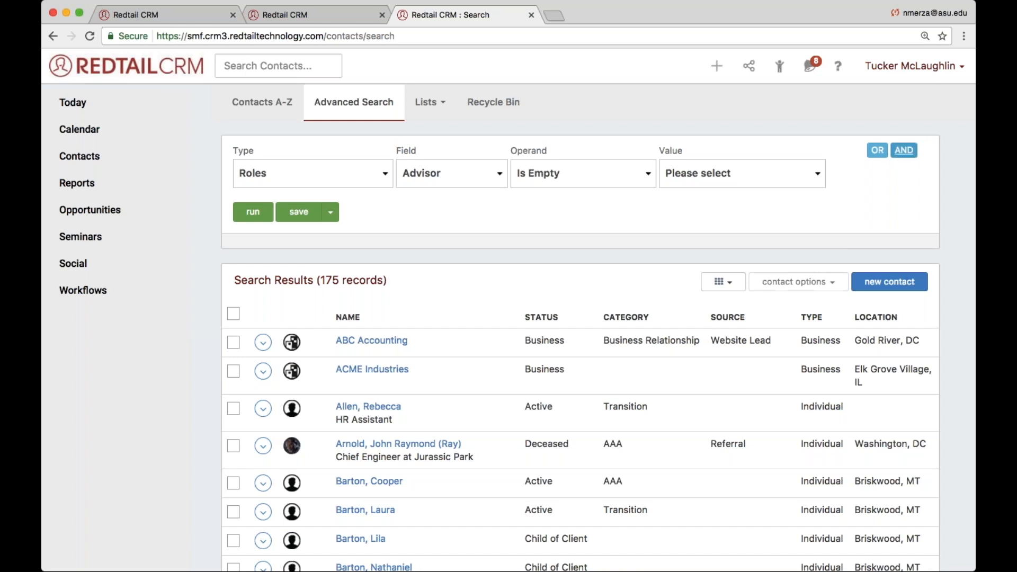
# - Add an AND condition row to the empty-Advisor search and check the Status values of the listed contacts
pyautogui.click(882, 150)
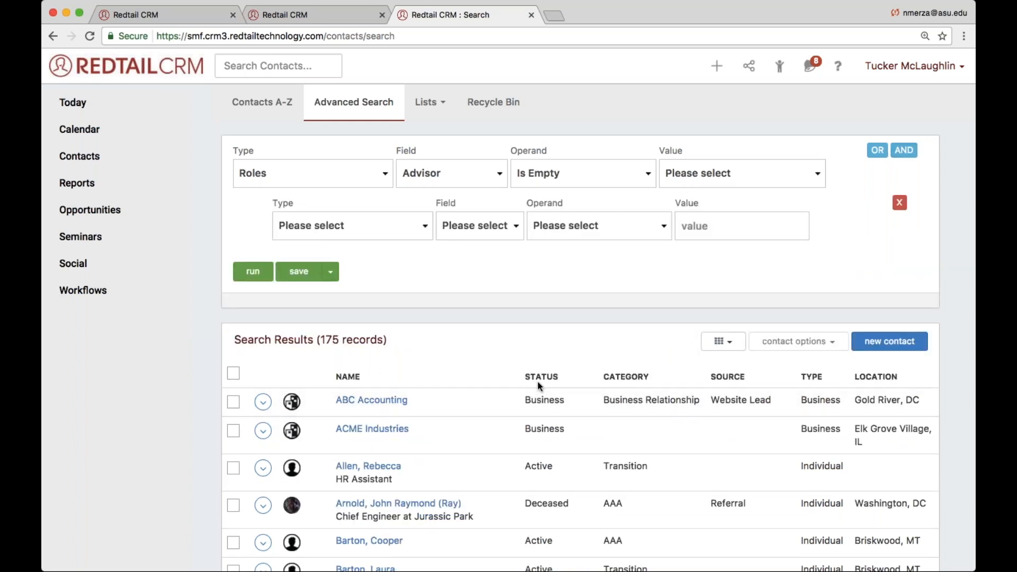
pyautogui.doubleClick(538, 398)
pyautogui.scroll(-4, 538, 399)
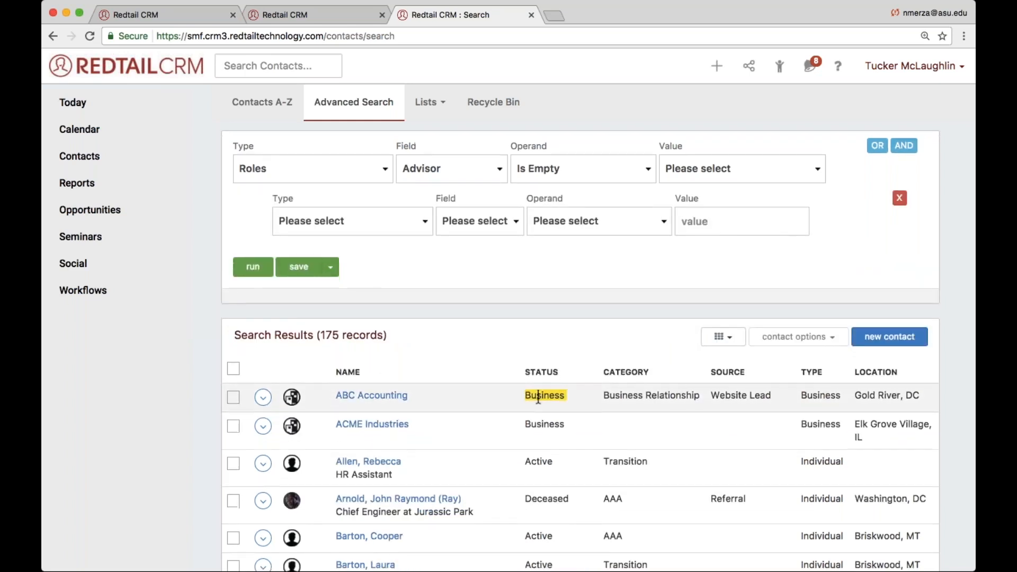
pyautogui.doubleClick(538, 320)
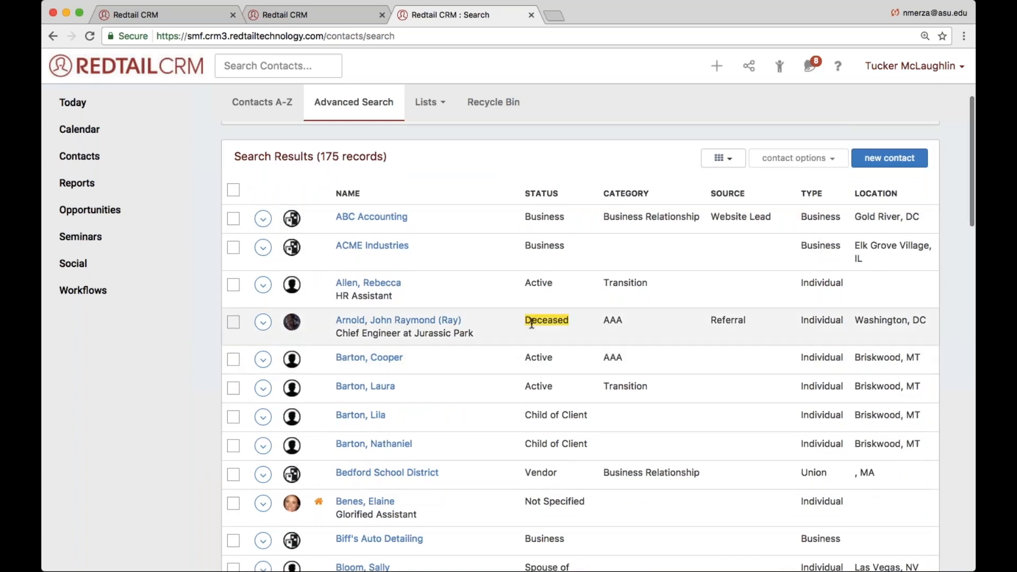
pyautogui.scroll(4, 538, 320)
# - Set the added condition to Contact Status Equal To Active and run the combined search
pyautogui.click(395, 228)
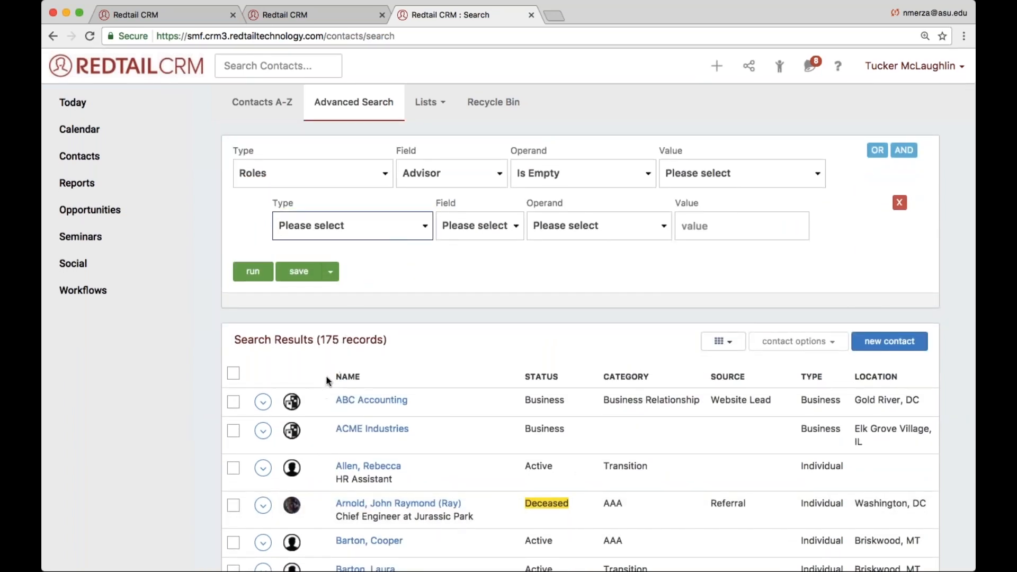
pyautogui.click(329, 276)
pyautogui.click(473, 225)
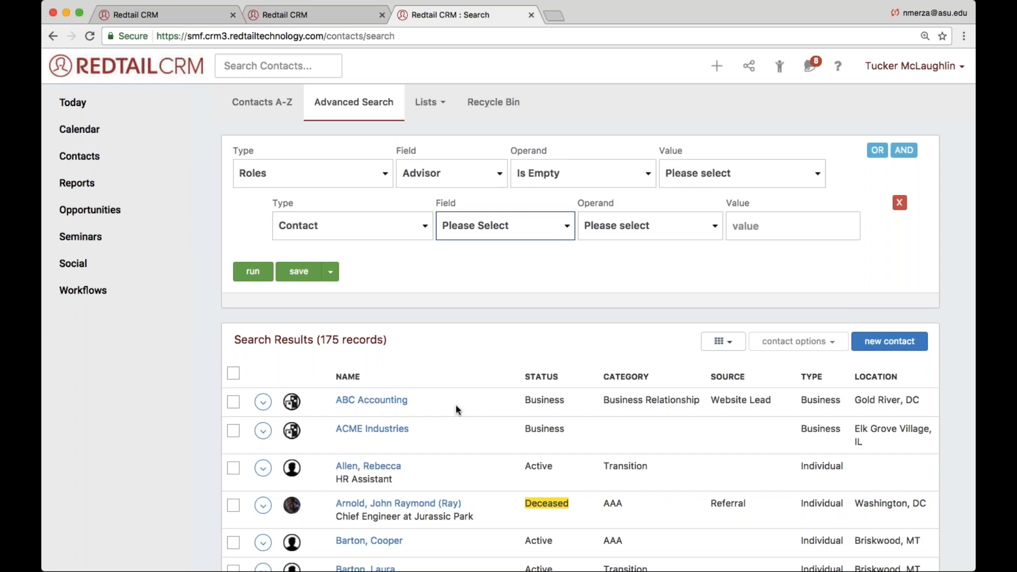
pyautogui.click(469, 488)
pyautogui.click(686, 233)
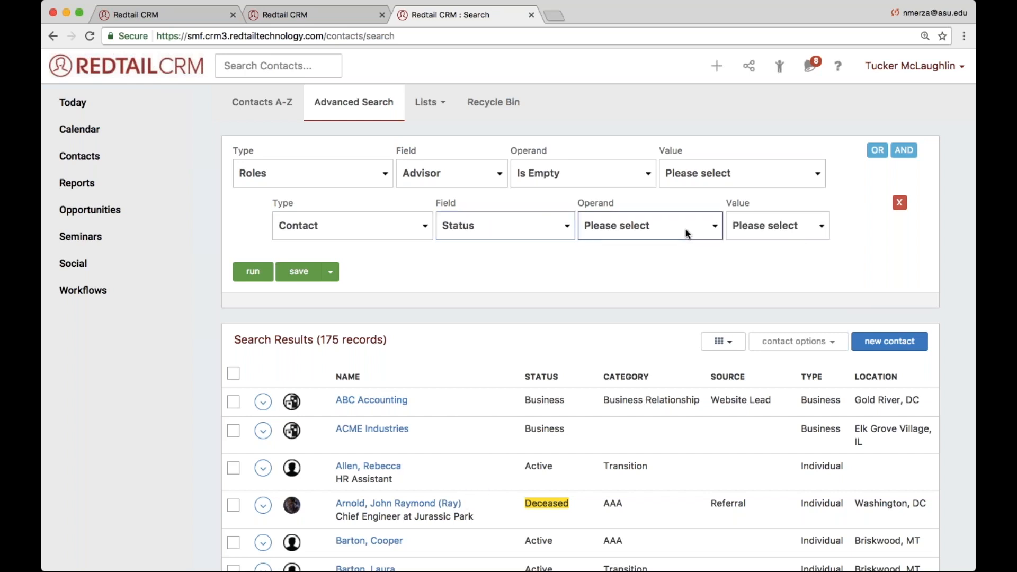
pyautogui.click(668, 250)
pyautogui.click(757, 229)
pyautogui.click(733, 380)
pyautogui.click(253, 272)
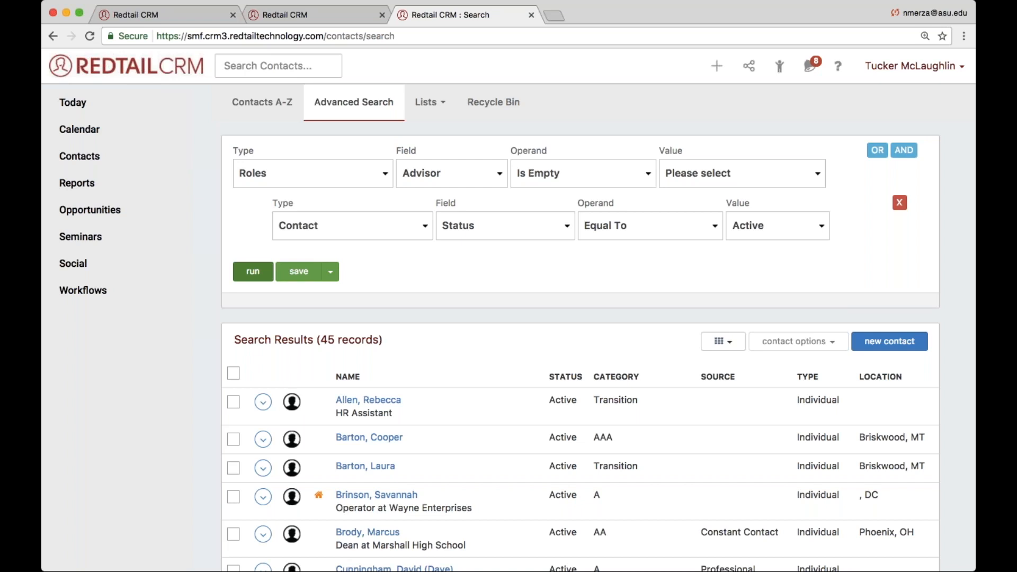
# - Open the HR Assistant's record from the results and check its Advisor and Associate Advisor roles on the permissions page
pyautogui.click(425, 176)
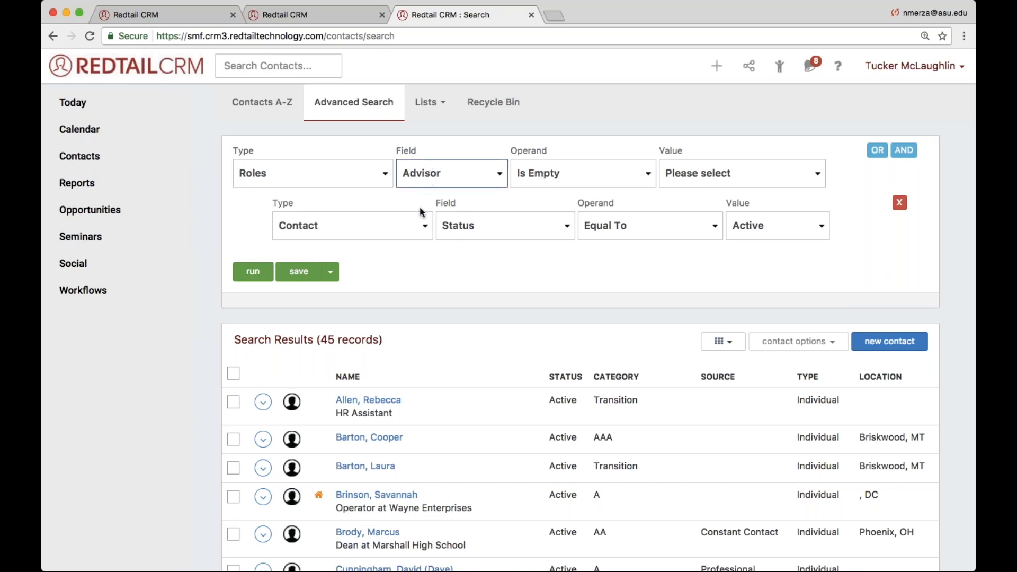
pyautogui.click(352, 400)
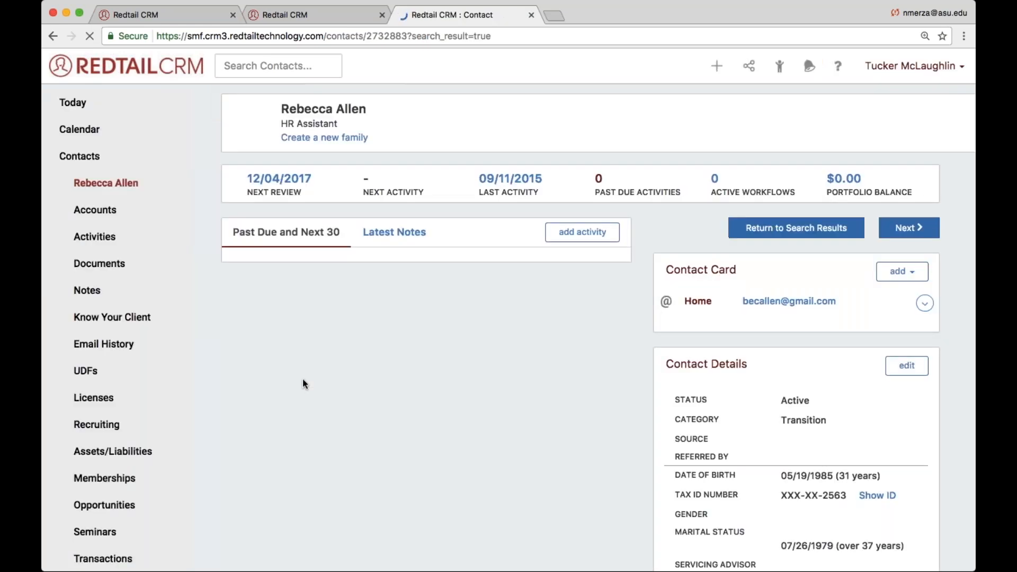
pyautogui.click(89, 370)
pyautogui.scroll(-2, 89, 370)
pyautogui.scroll(-2, 147, 438)
pyautogui.click(143, 448)
pyautogui.doubleClick(285, 335)
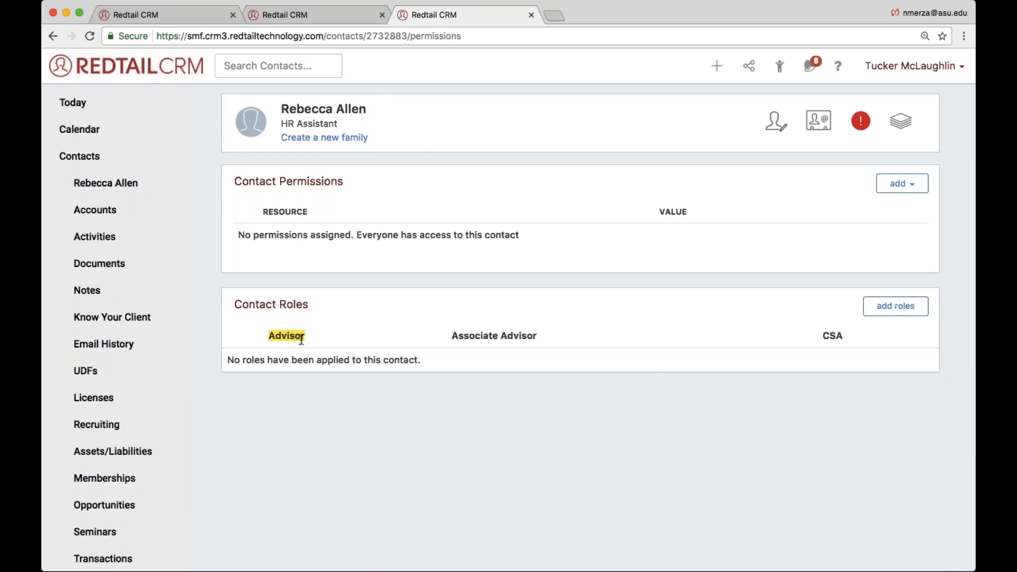
pyautogui.tripleClick(504, 336)
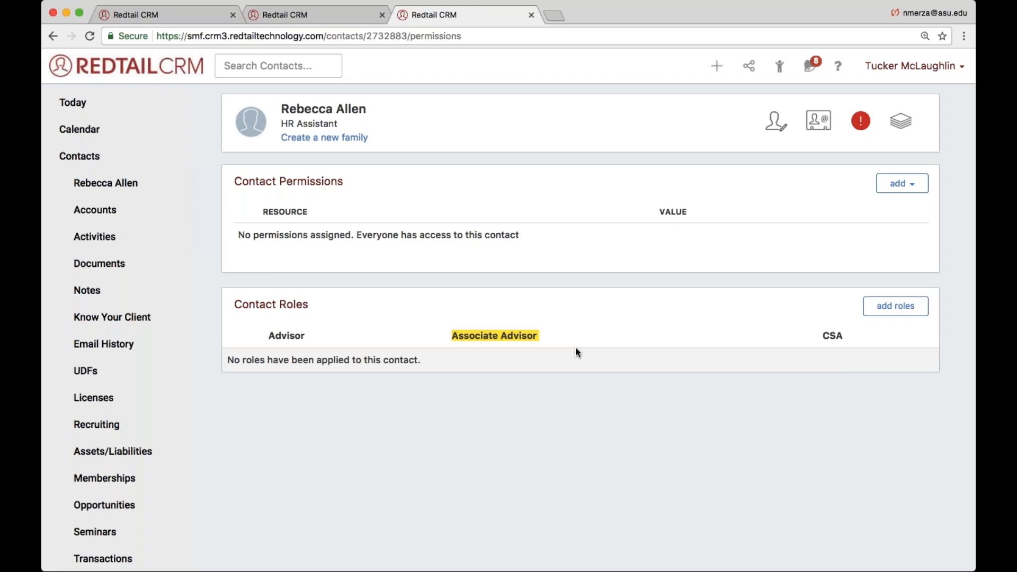
# - Return to the Today dashboard overview
pyautogui.click(93, 104)
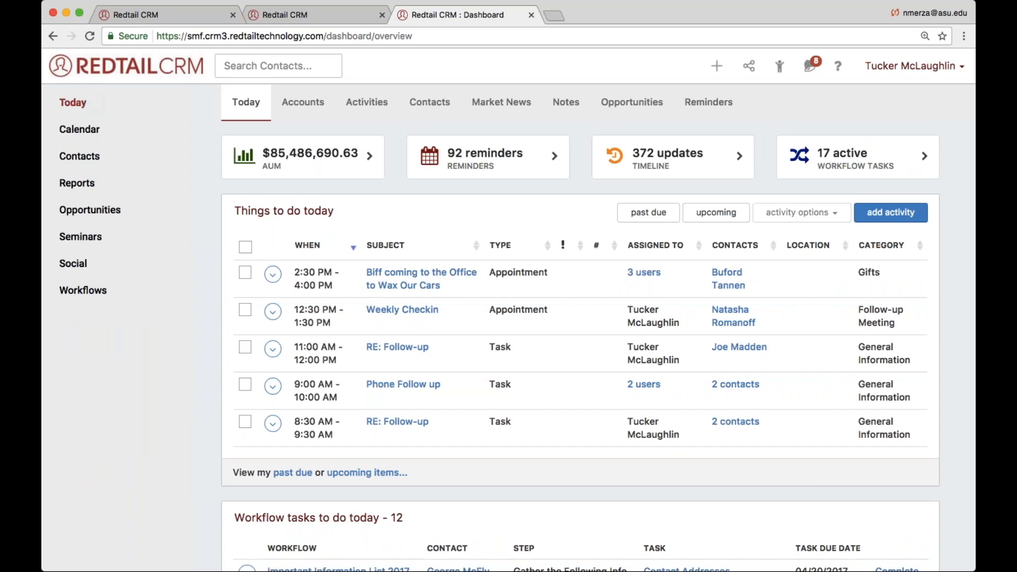
pyautogui.click(970, 25)
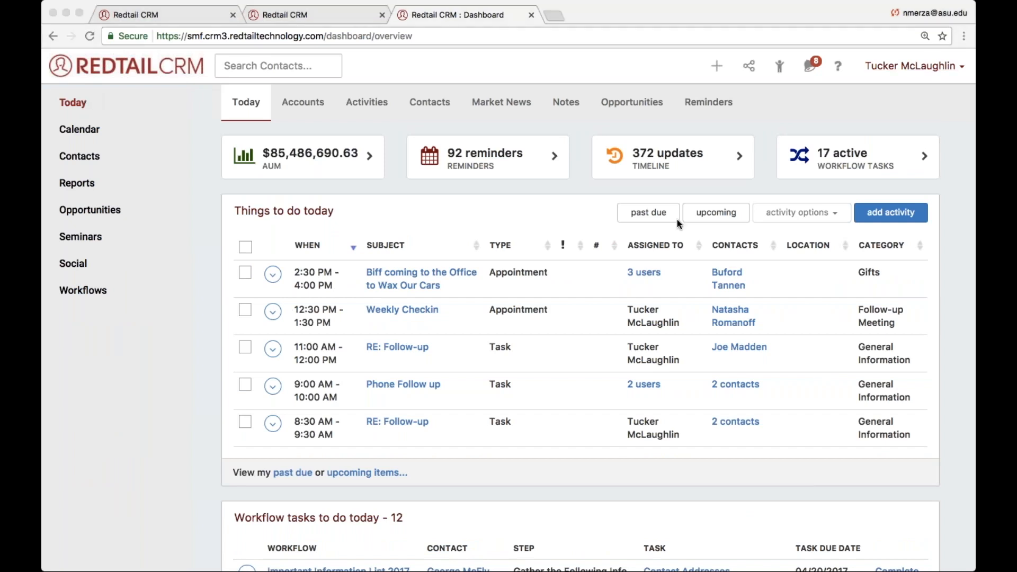